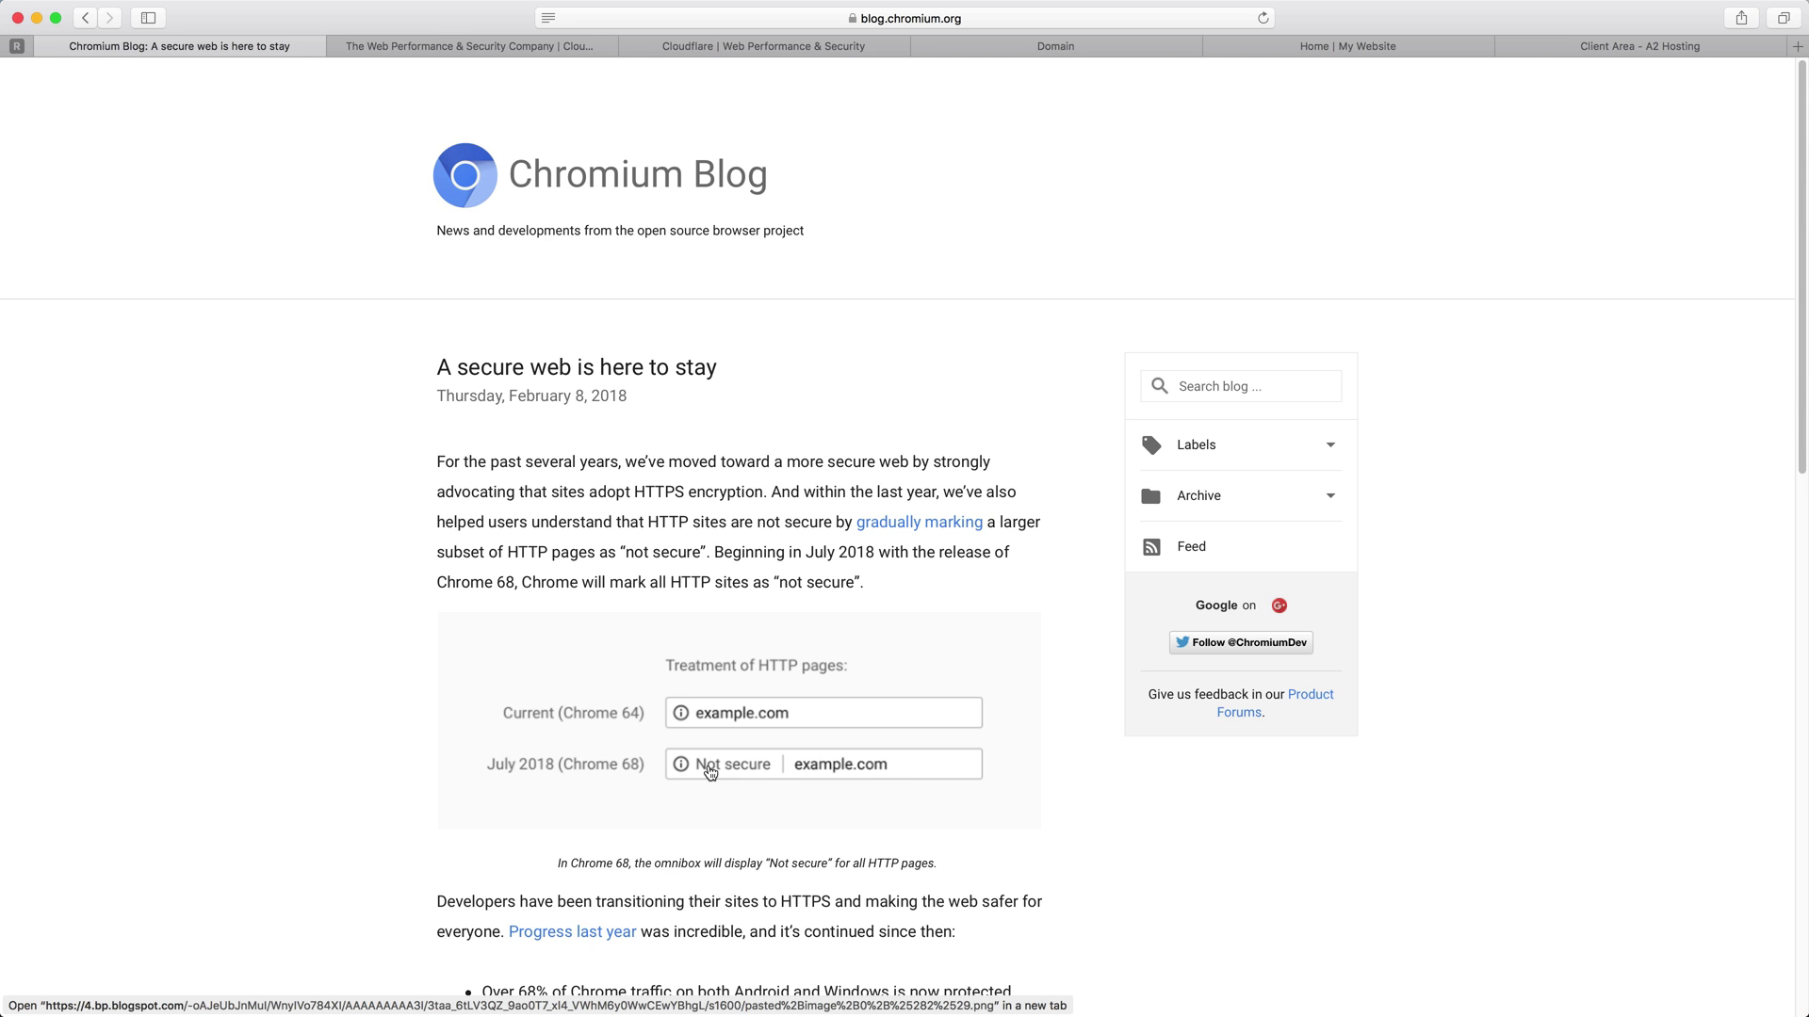
# Close the Chromium Blog HTTPS article tab so the Cloudflare home page shows.
pyautogui.click(42, 46)
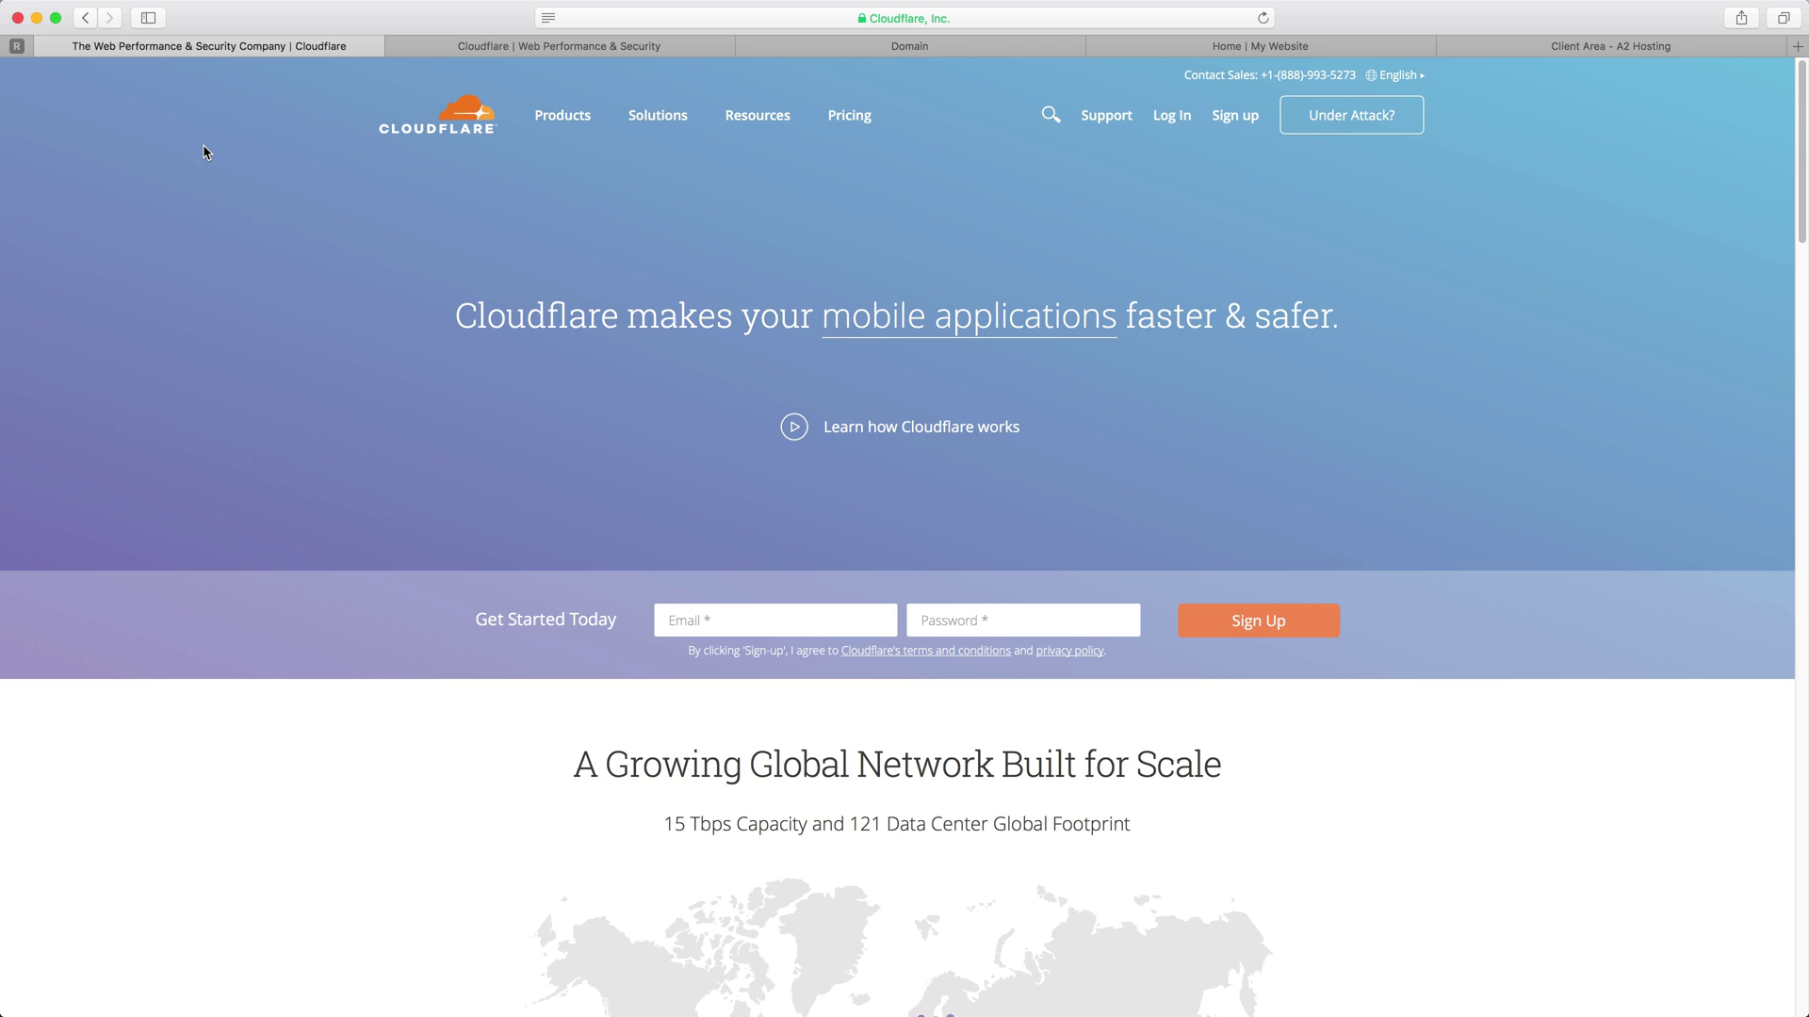
# Look over the Cloudflare marketing page, then close it to reveal the dashboard's five existing sites.
pyautogui.scroll(-15, 217, 202)
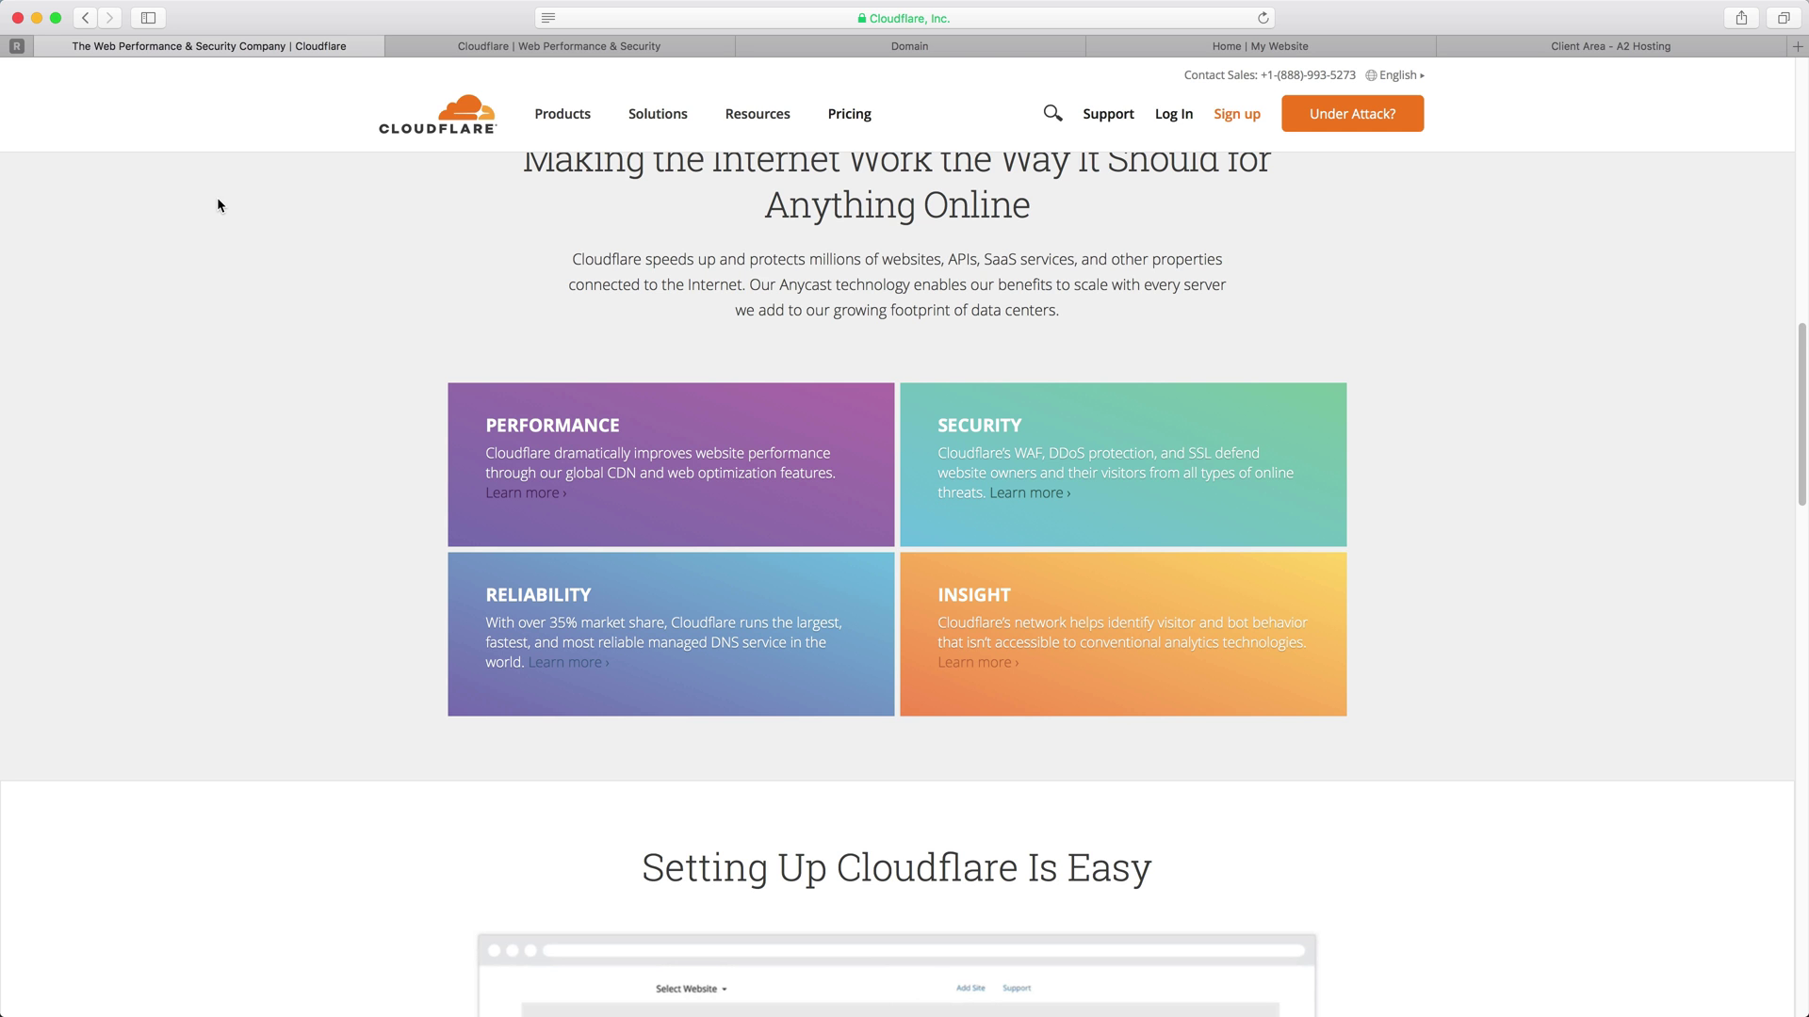
pyautogui.scroll(15, 218, 203)
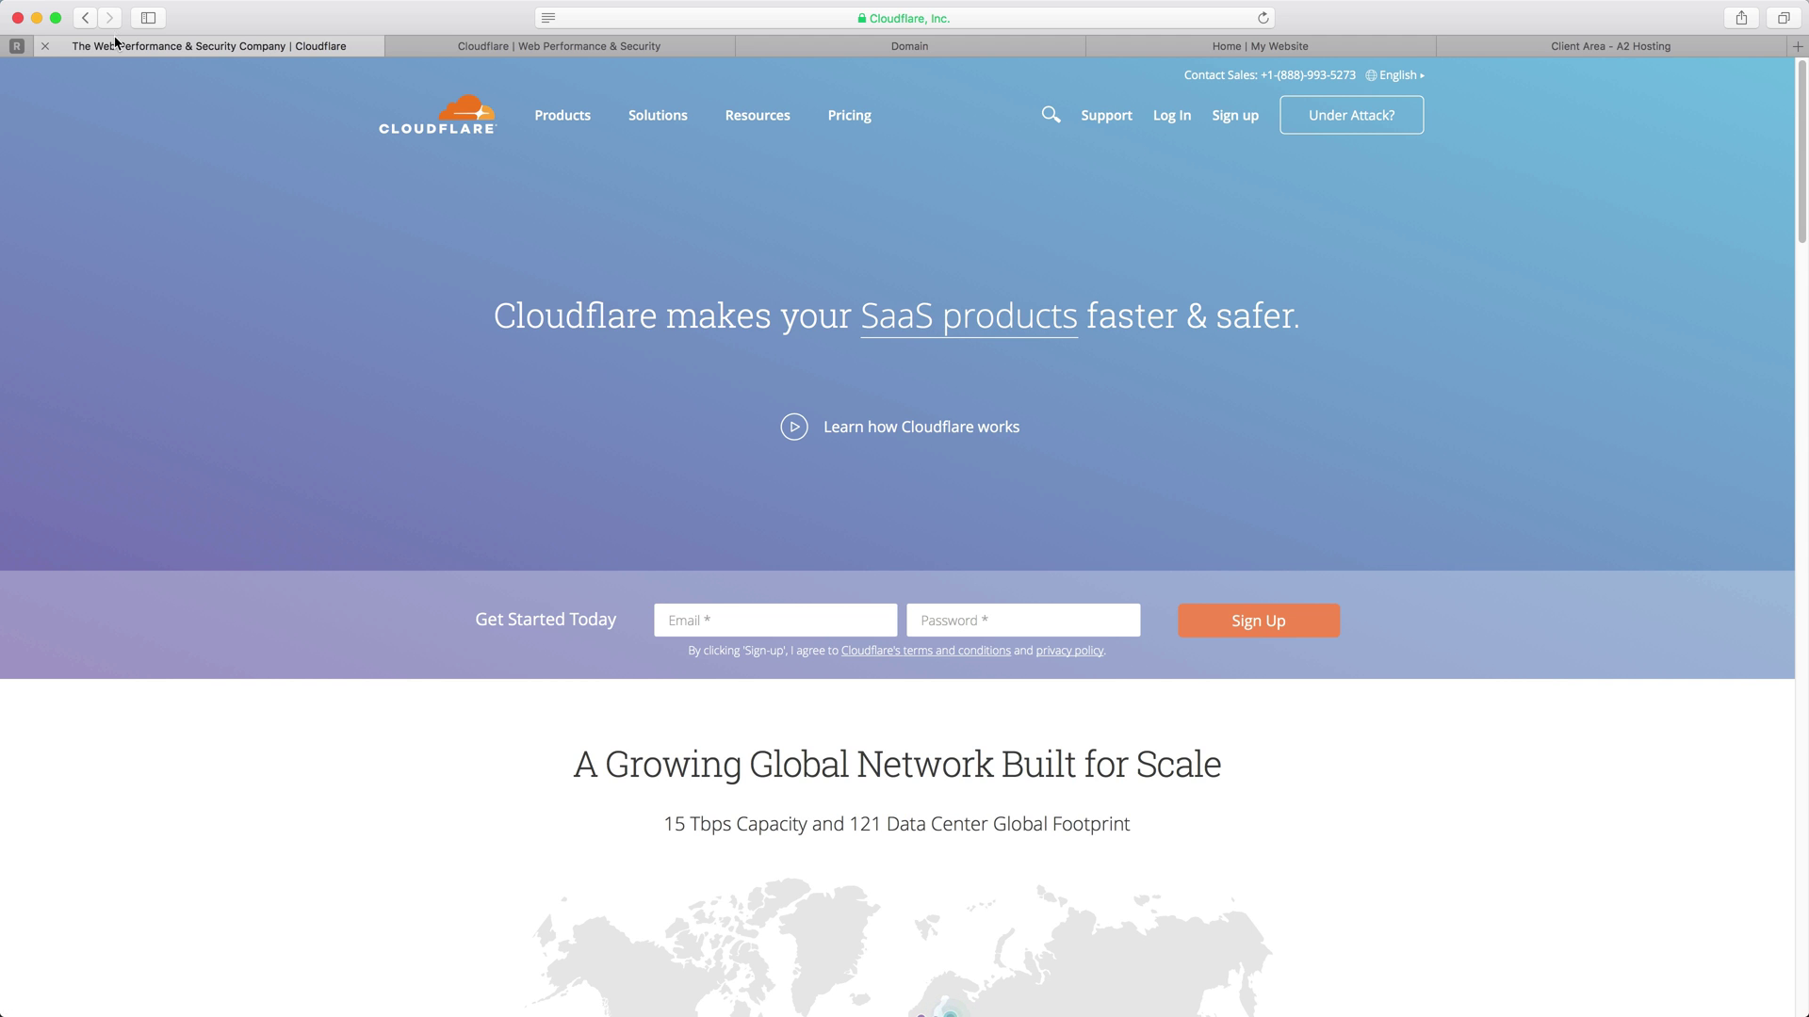
pyautogui.click(45, 46)
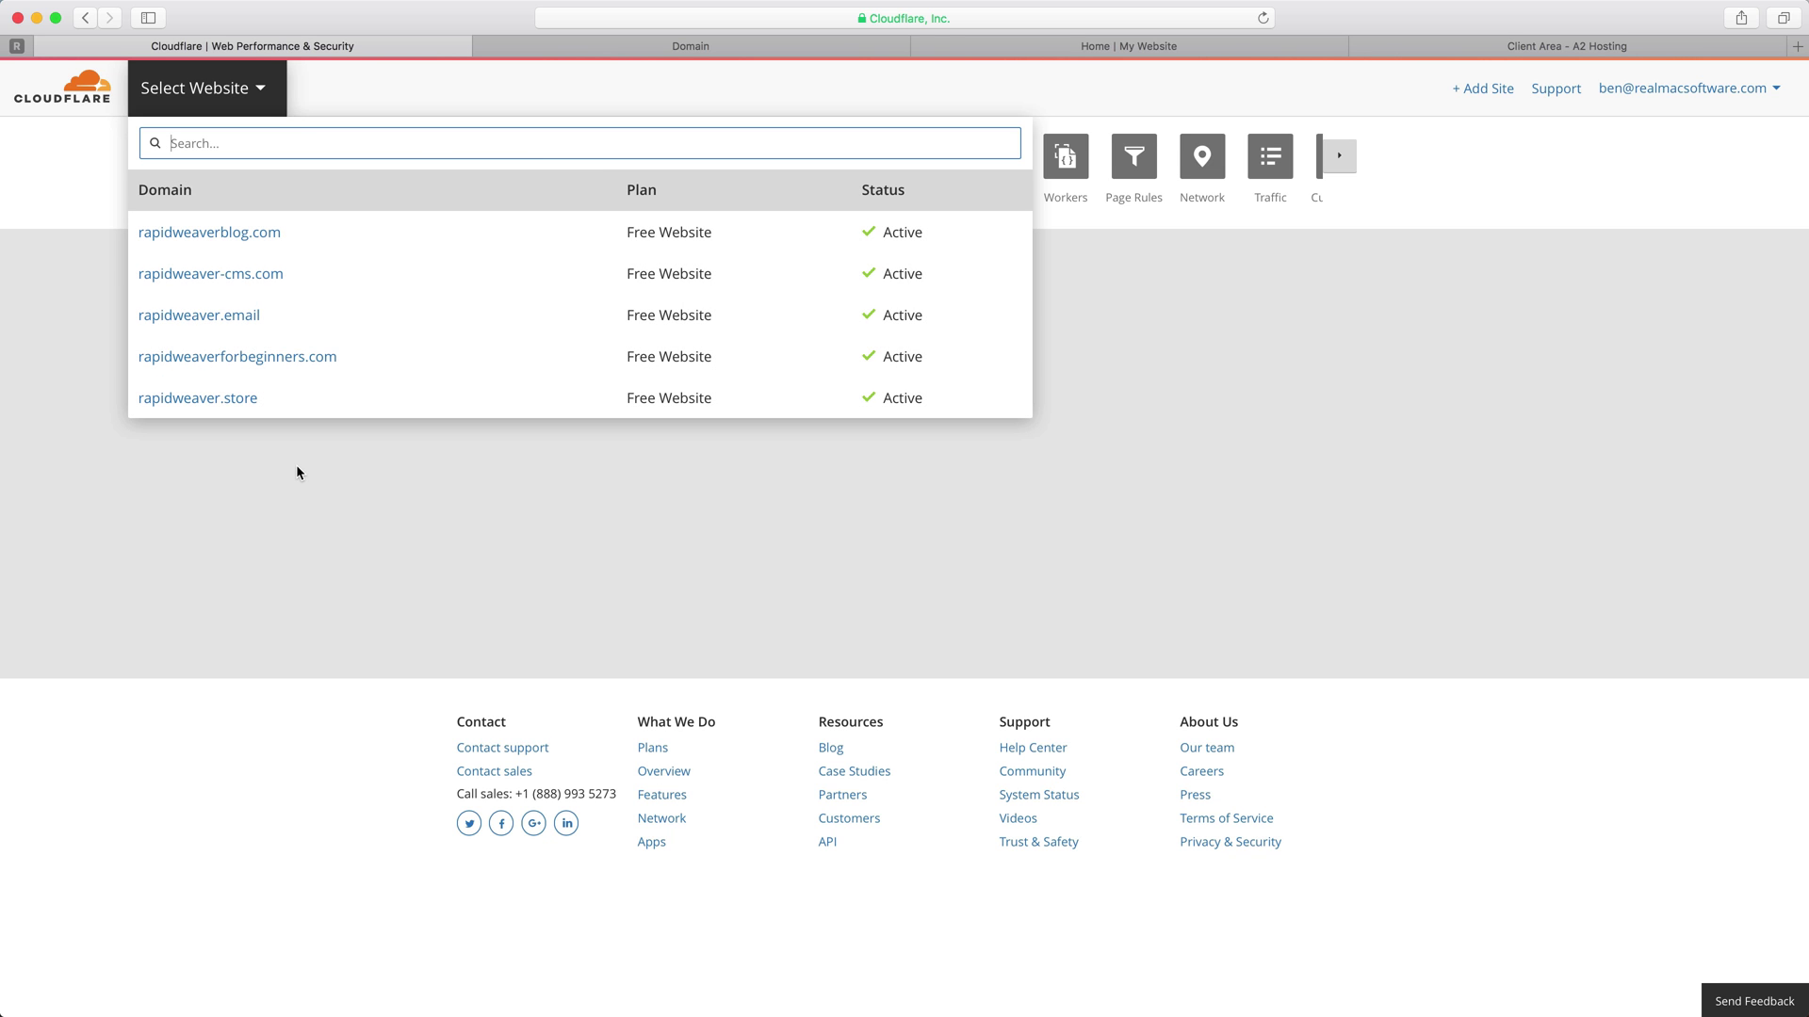
# Add rapidweavertutorial.com as a new Cloudflare site, fixing a typo in the name.
pyautogui.click(1479, 92)
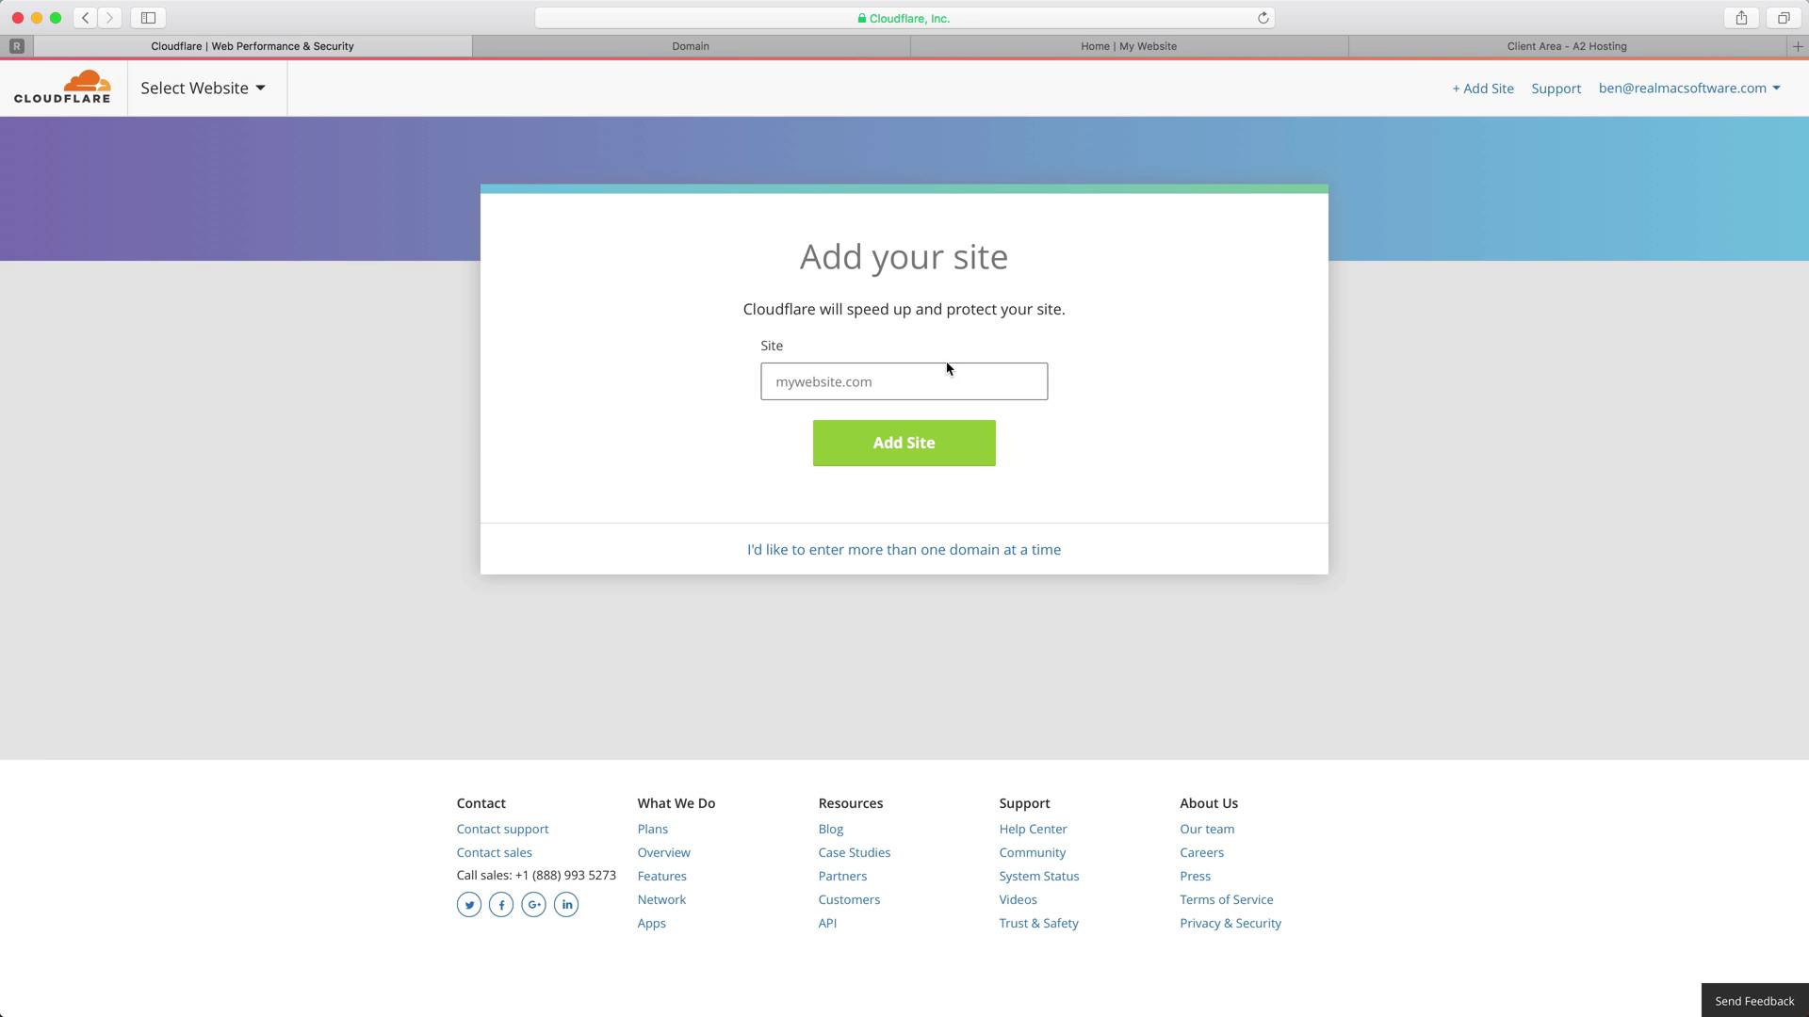
pyautogui.click(941, 377)
pyautogui.write('rapidweaveruto')
pyautogui.press('BackSpace')
pyautogui.press('BackSpace')
pyautogui.press('BackSpace')
pyautogui.write('tutorial.com')
pyautogui.click(938, 447)
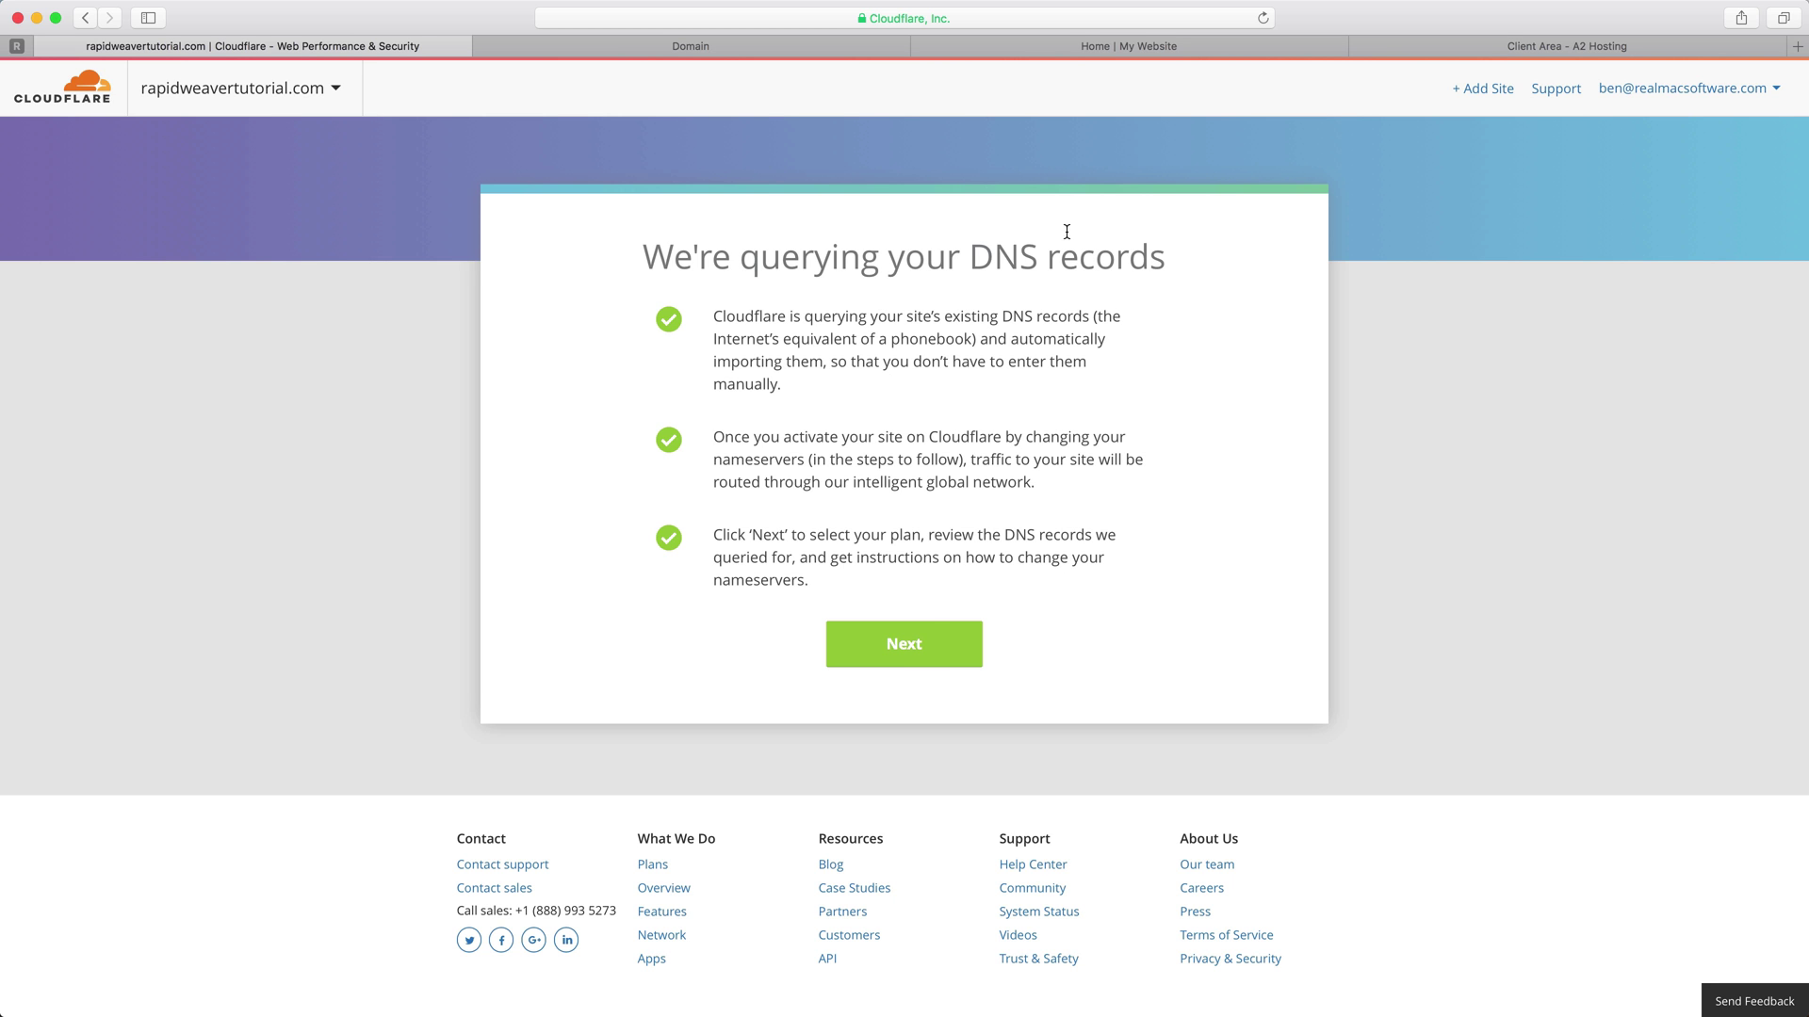
# Choose and confirm the Free plan, then continue past the DNS results to the nameserver instructions.
pyautogui.click(915, 654)
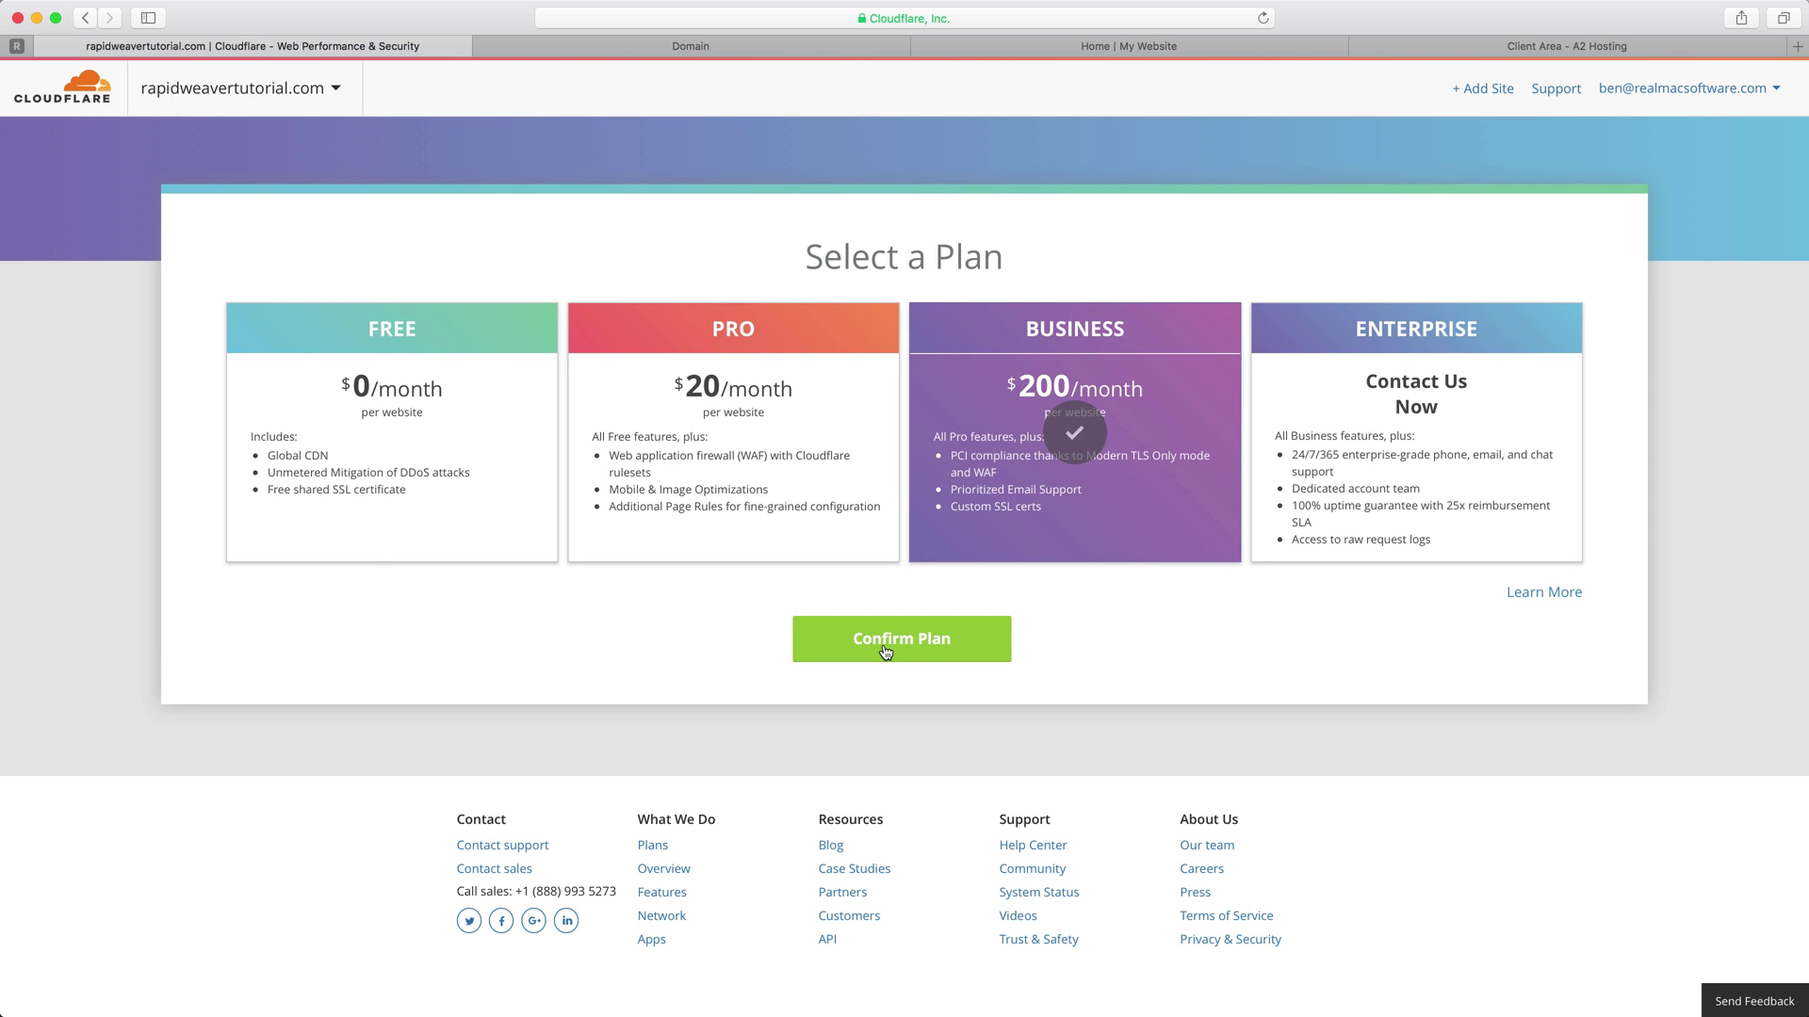
pyautogui.click(377, 434)
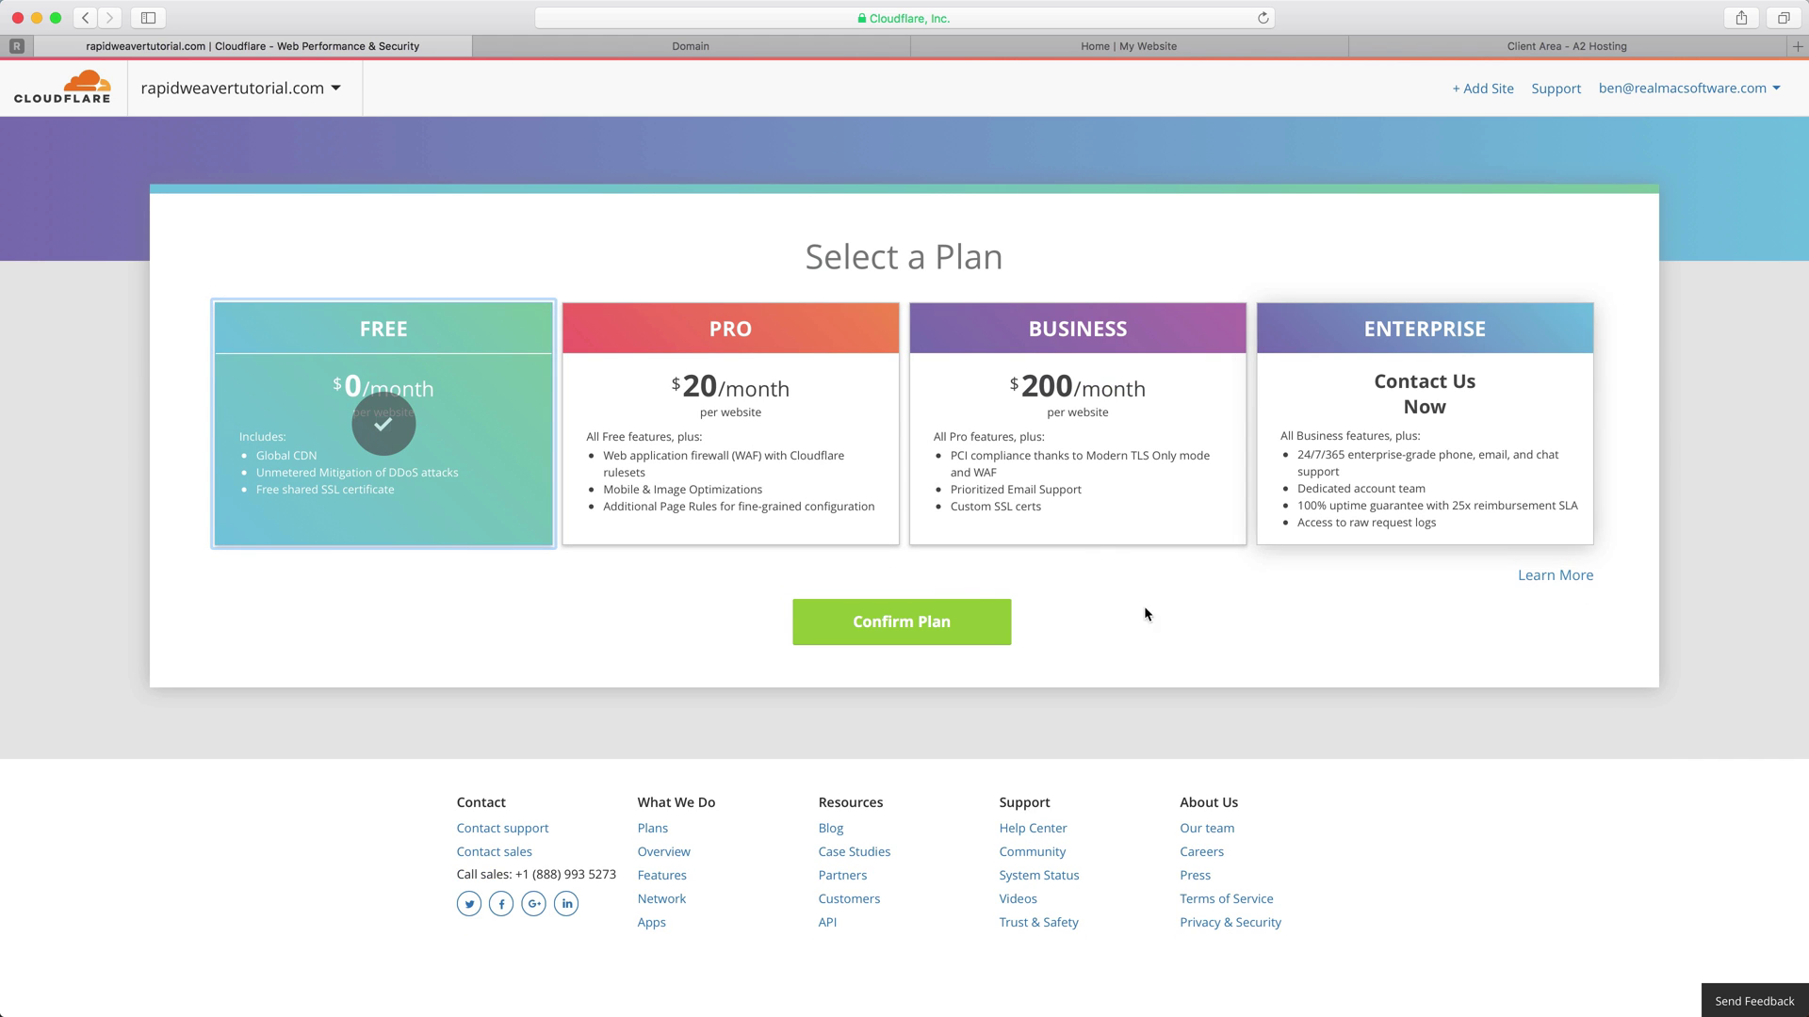
pyautogui.click(917, 619)
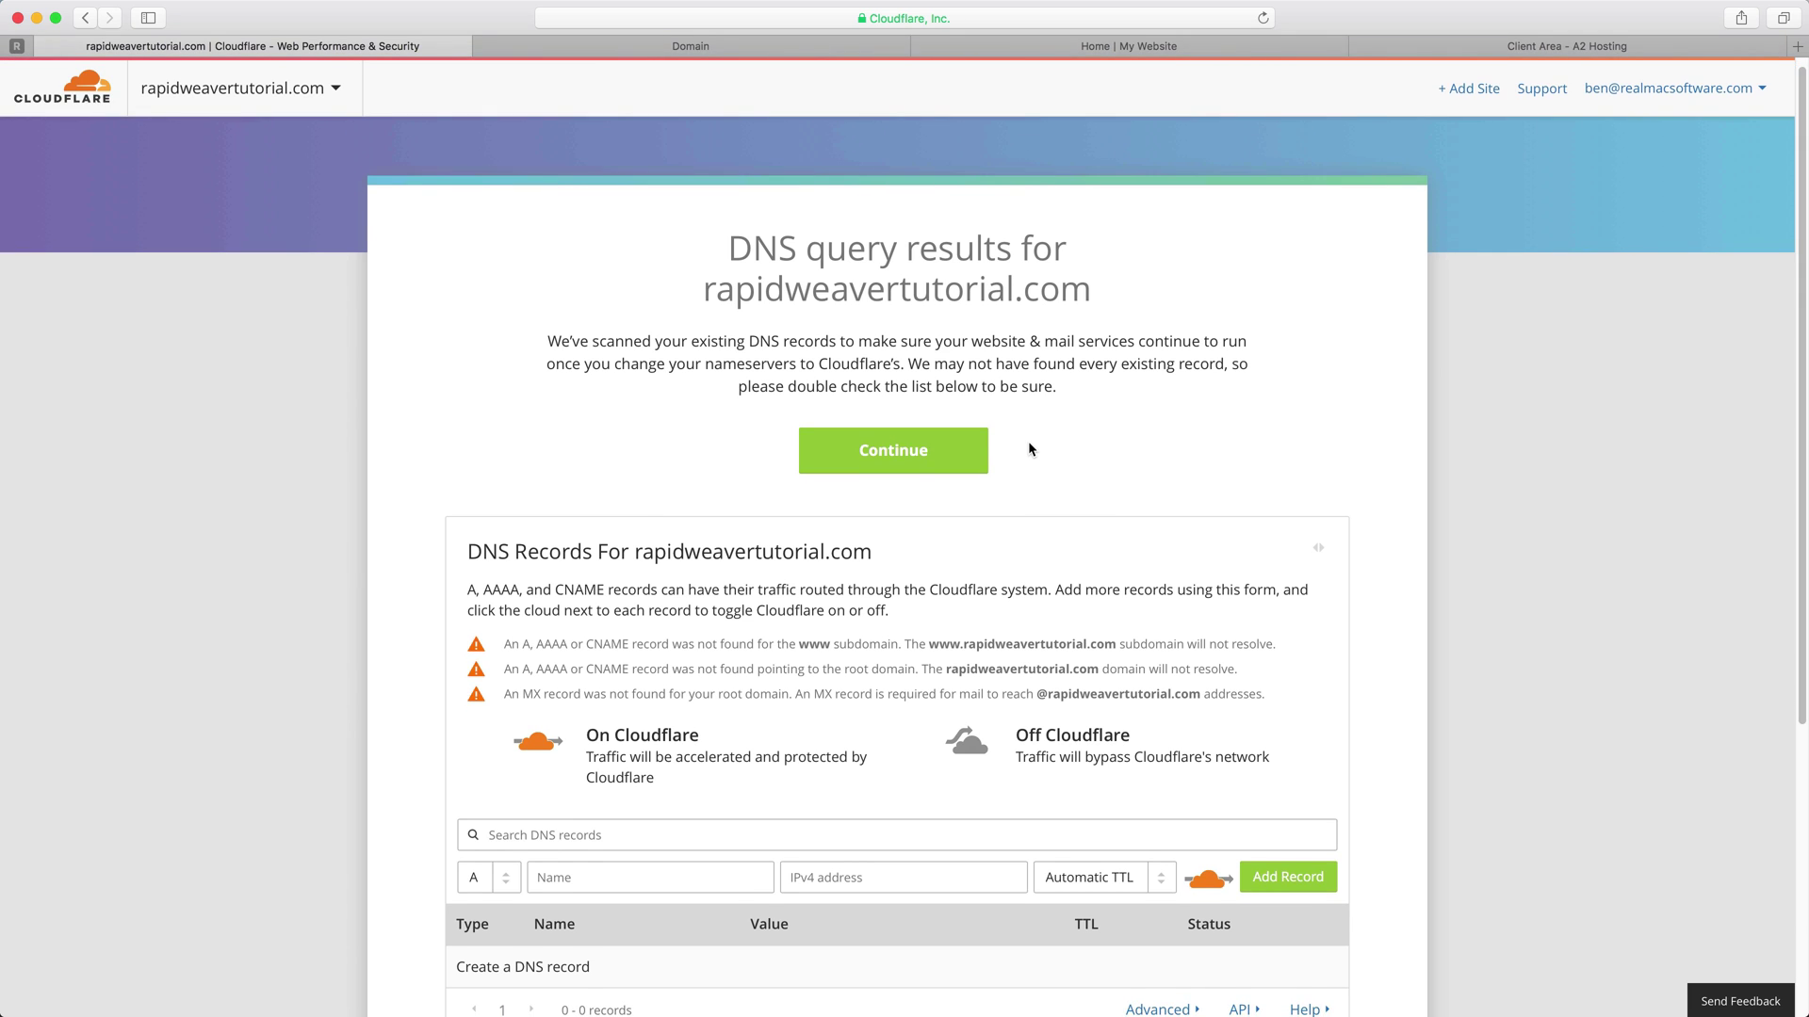
pyautogui.scroll(-4, 1028, 443)
pyautogui.scroll(3, 1028, 444)
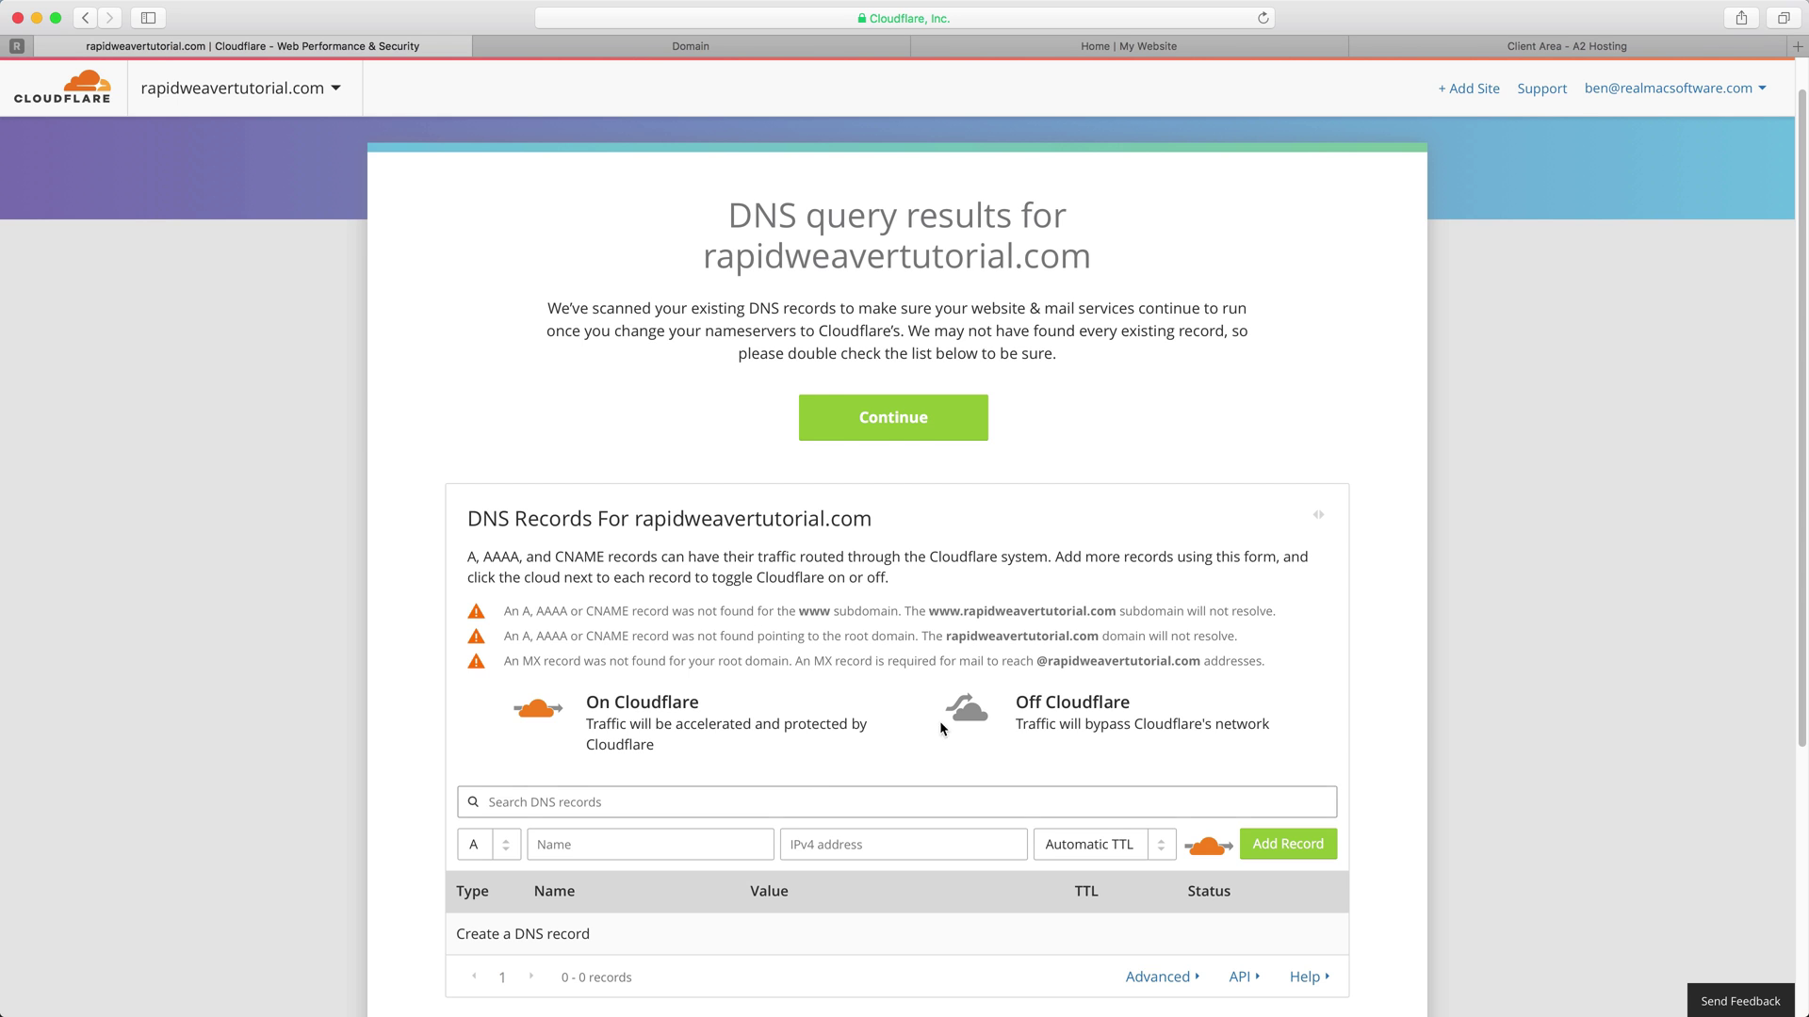
pyautogui.click(901, 429)
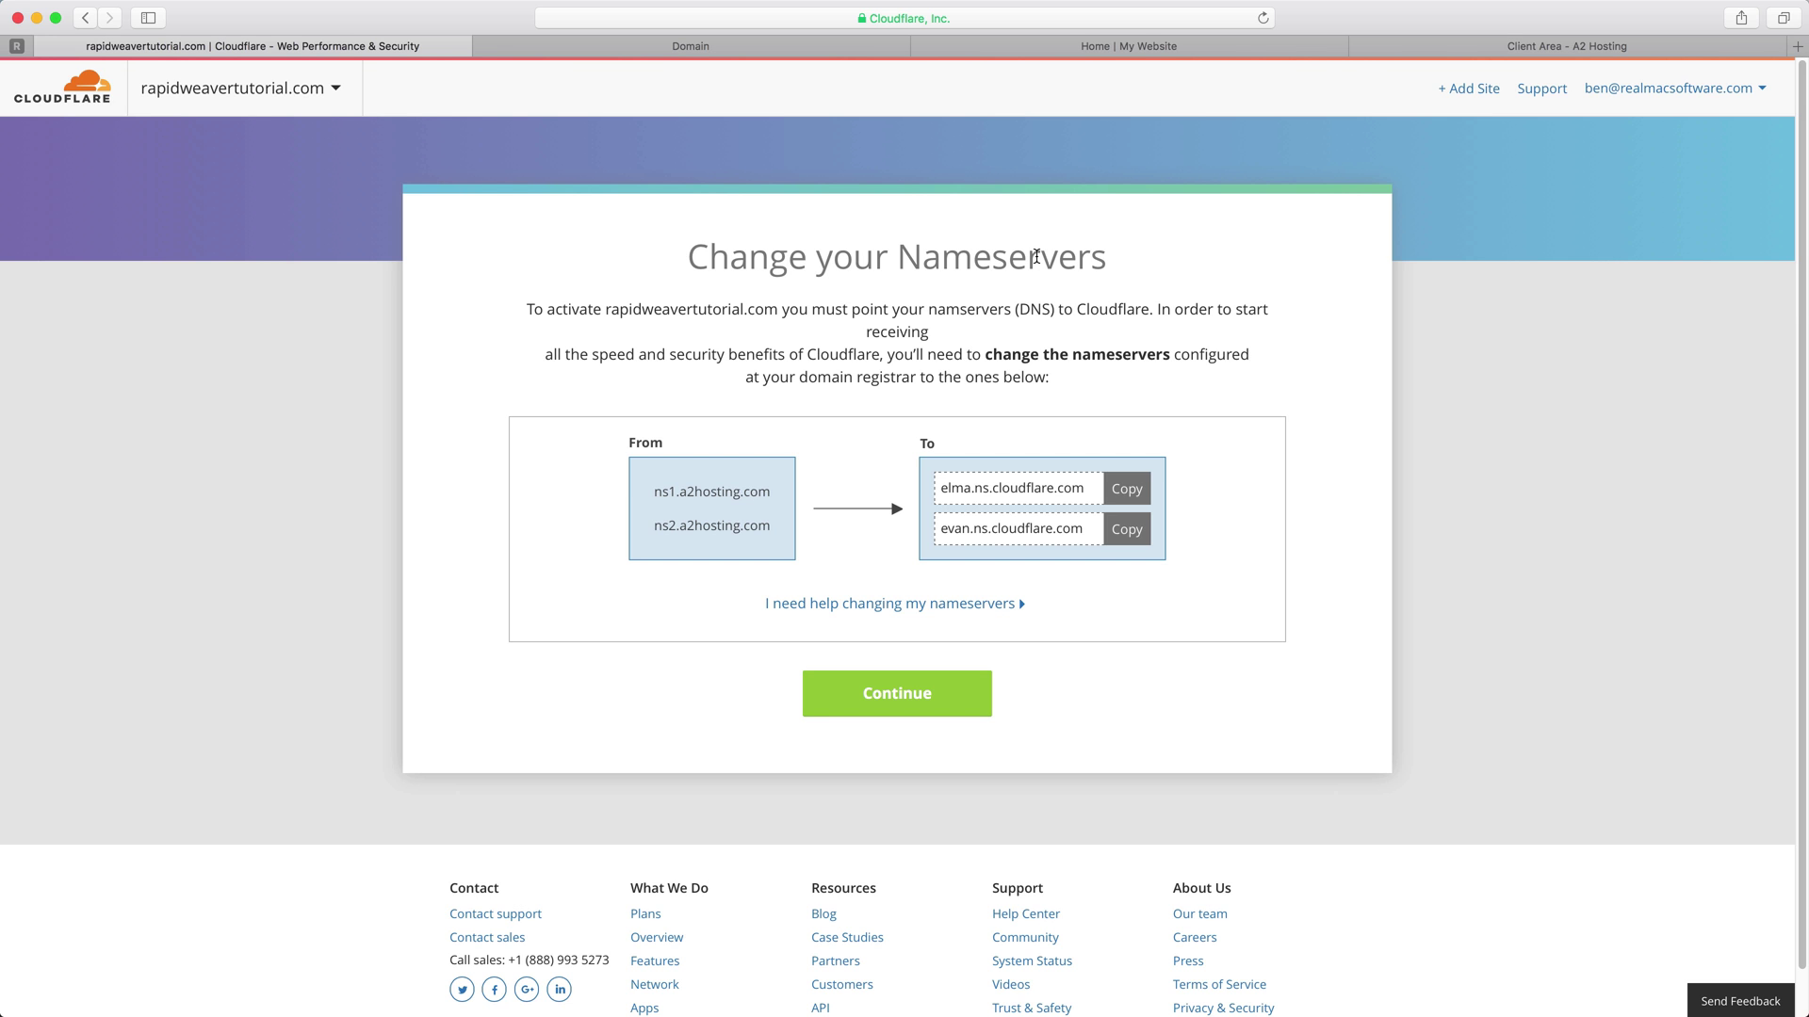
# On Namecheap's domain page for rapidweavertutorial.com, keep Custom DNS as the nameserver type.
pyautogui.click(788, 49)
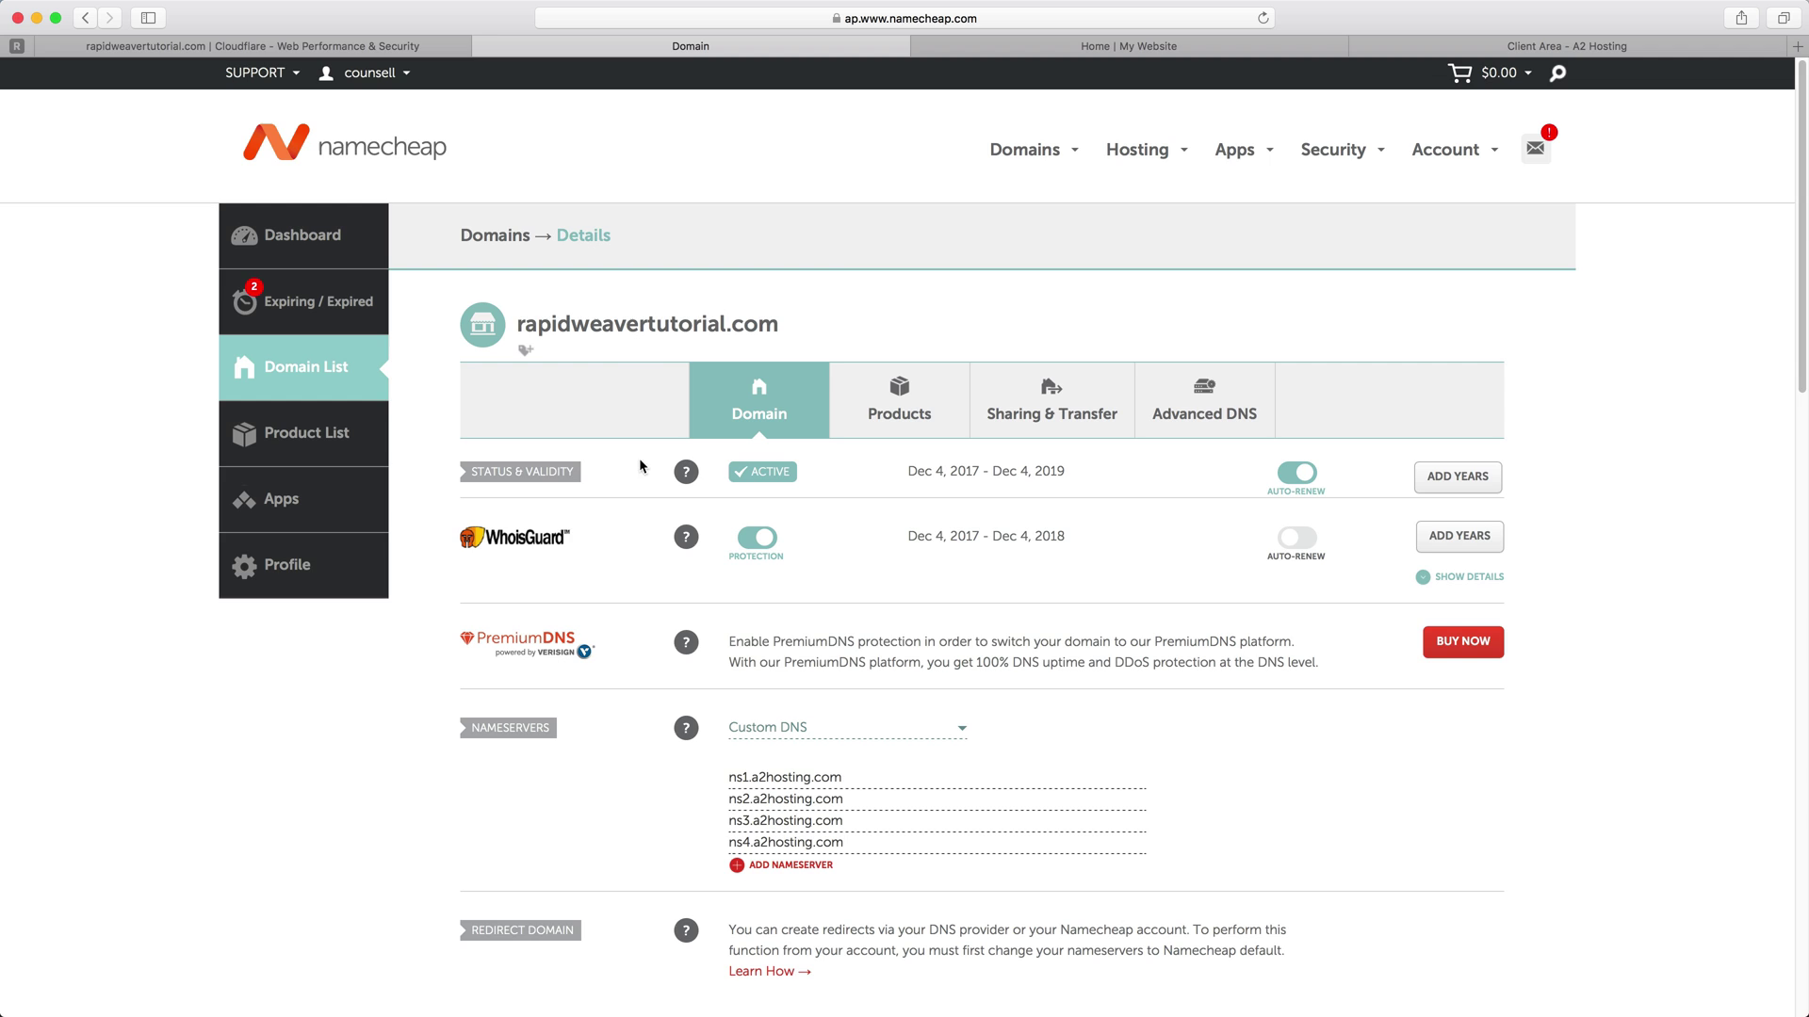
pyautogui.moveTo(517, 328); pyautogui.dragTo(770, 329)
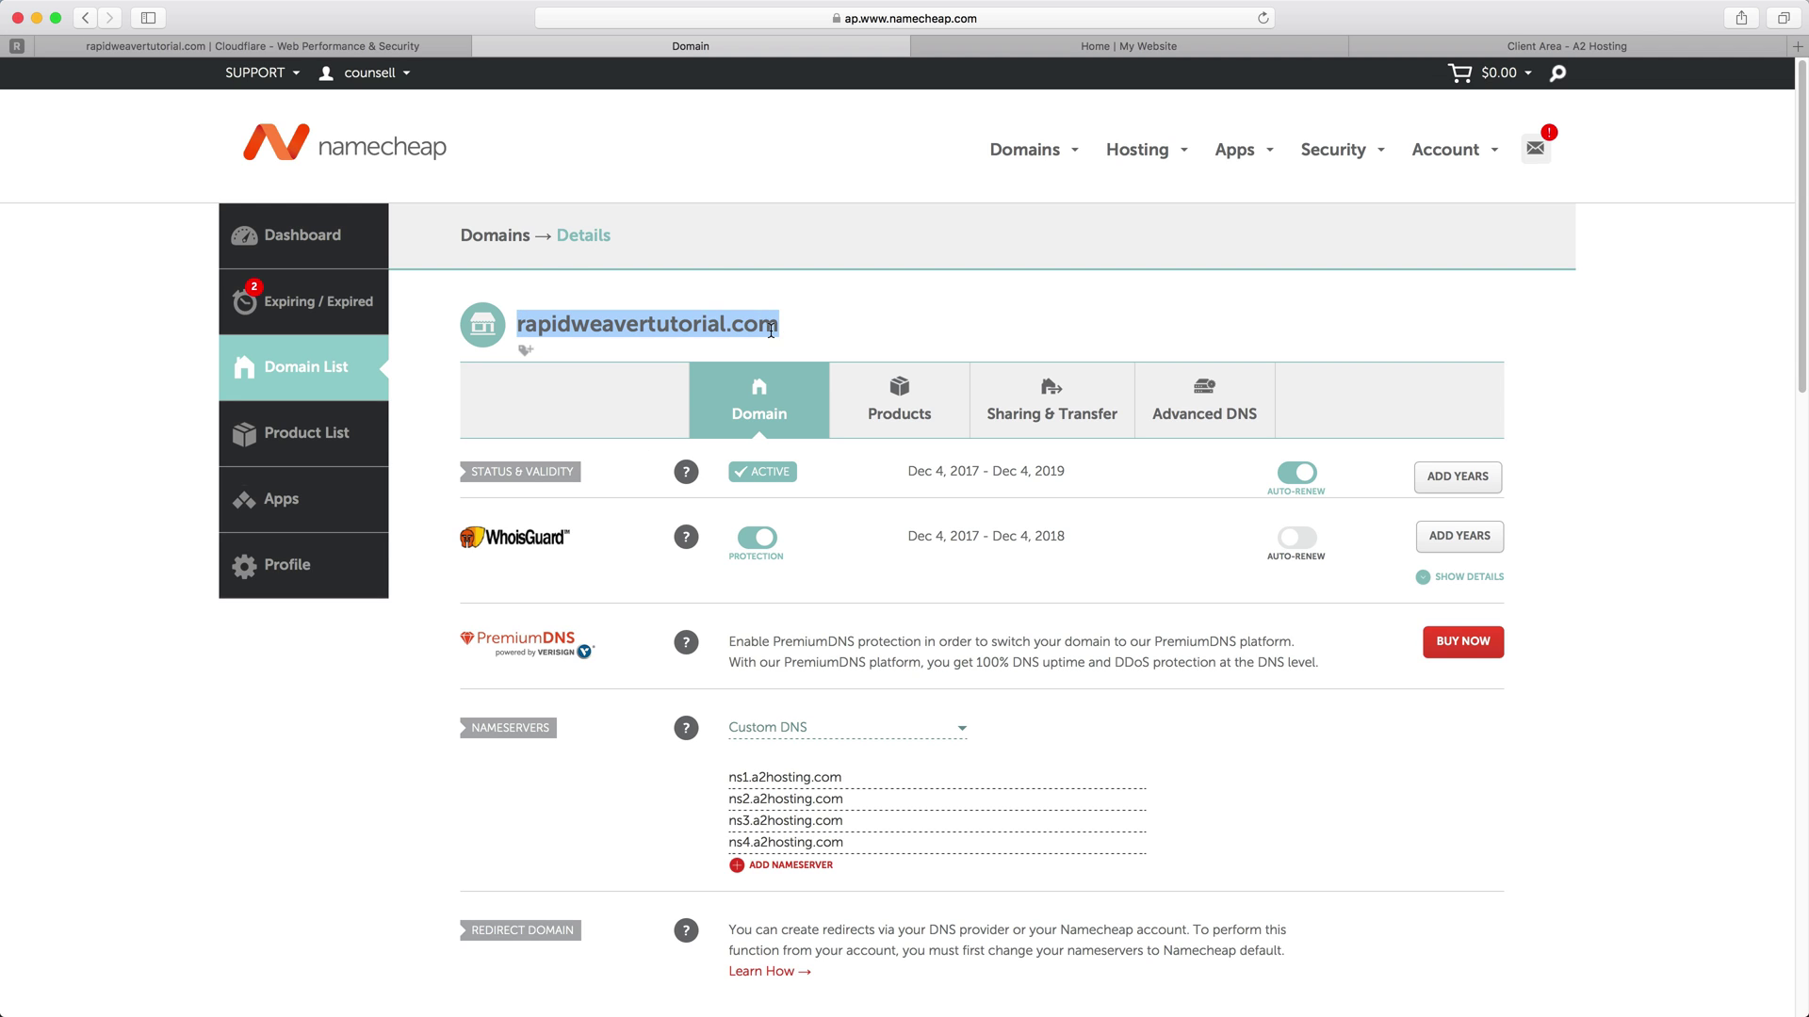
pyautogui.click(772, 327)
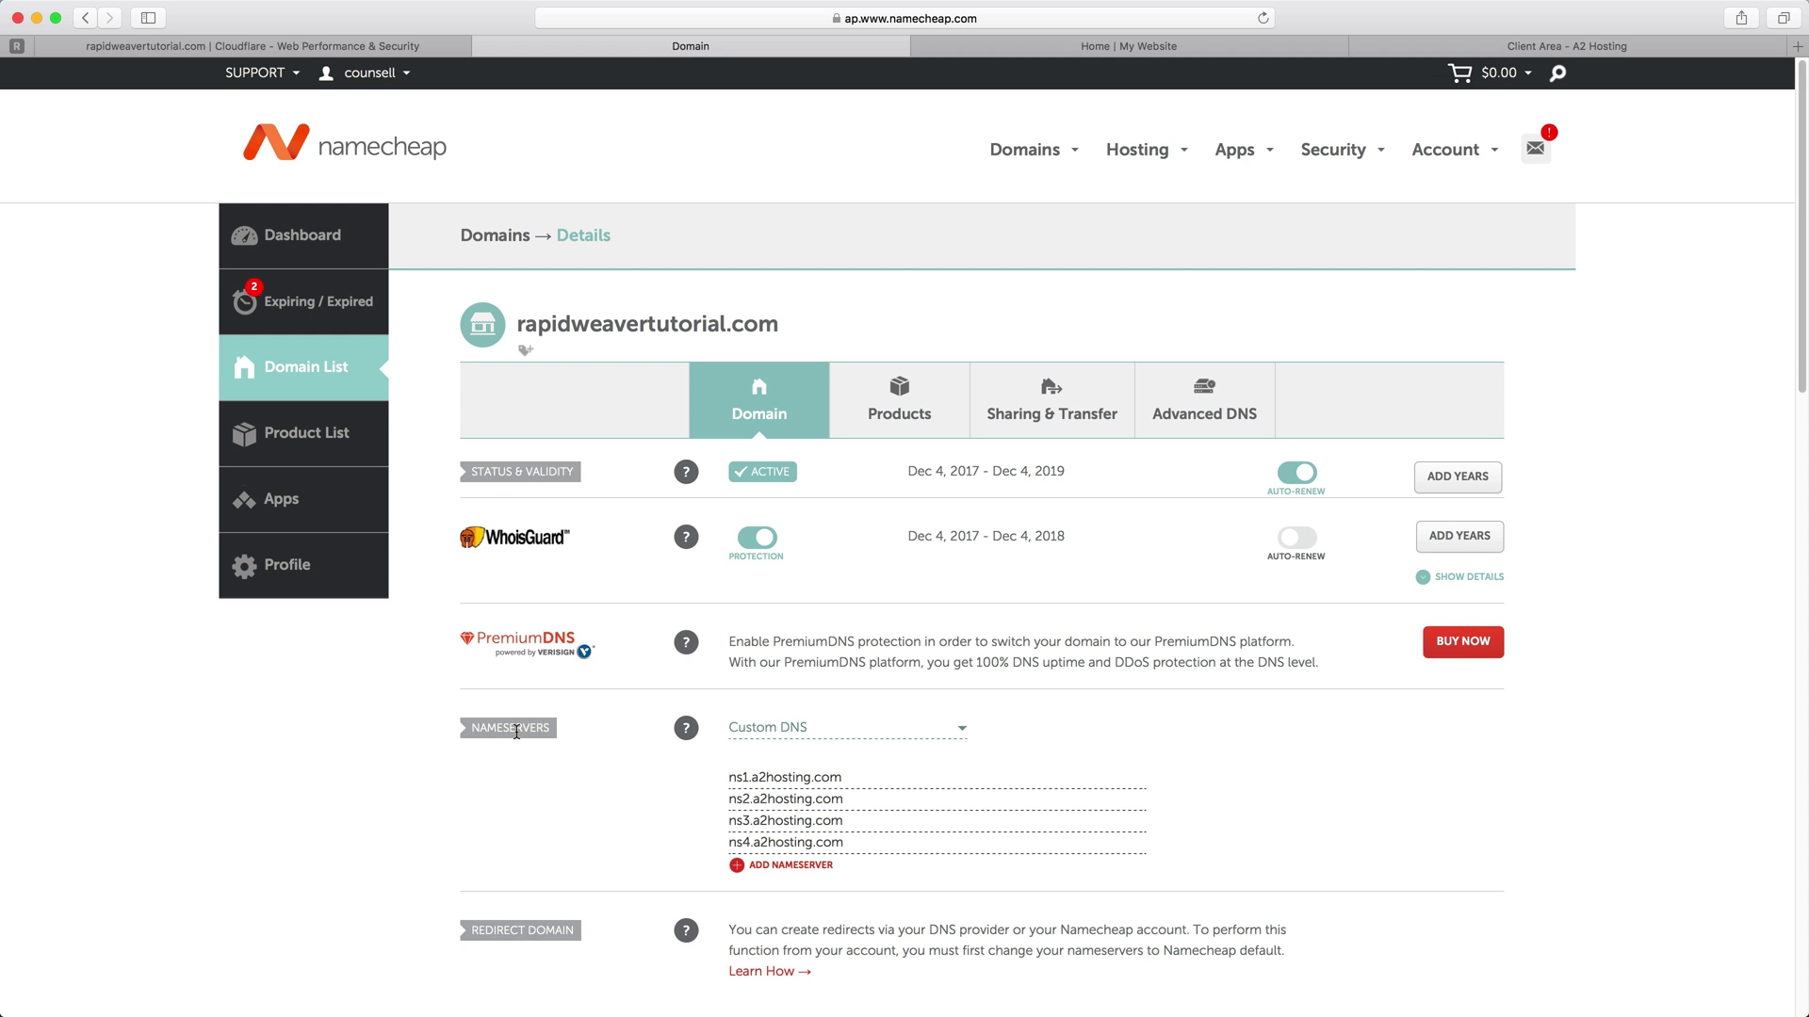
pyautogui.click(938, 731)
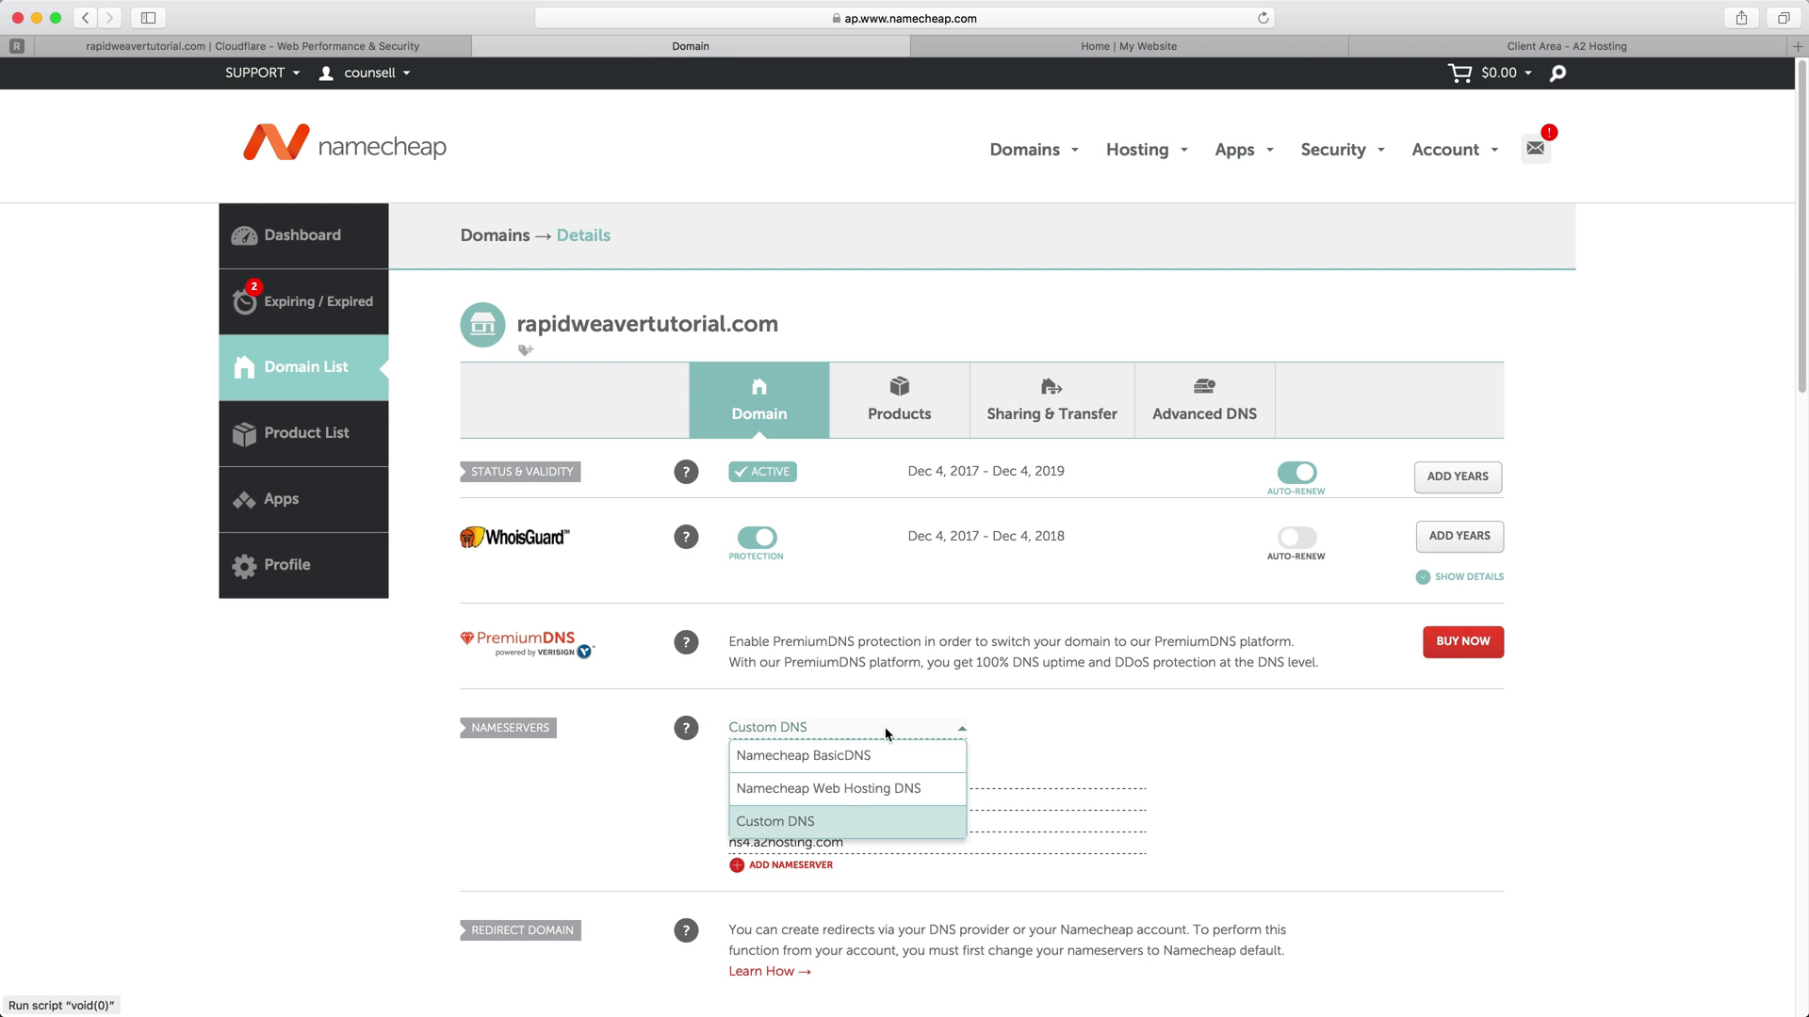
pyautogui.click(809, 826)
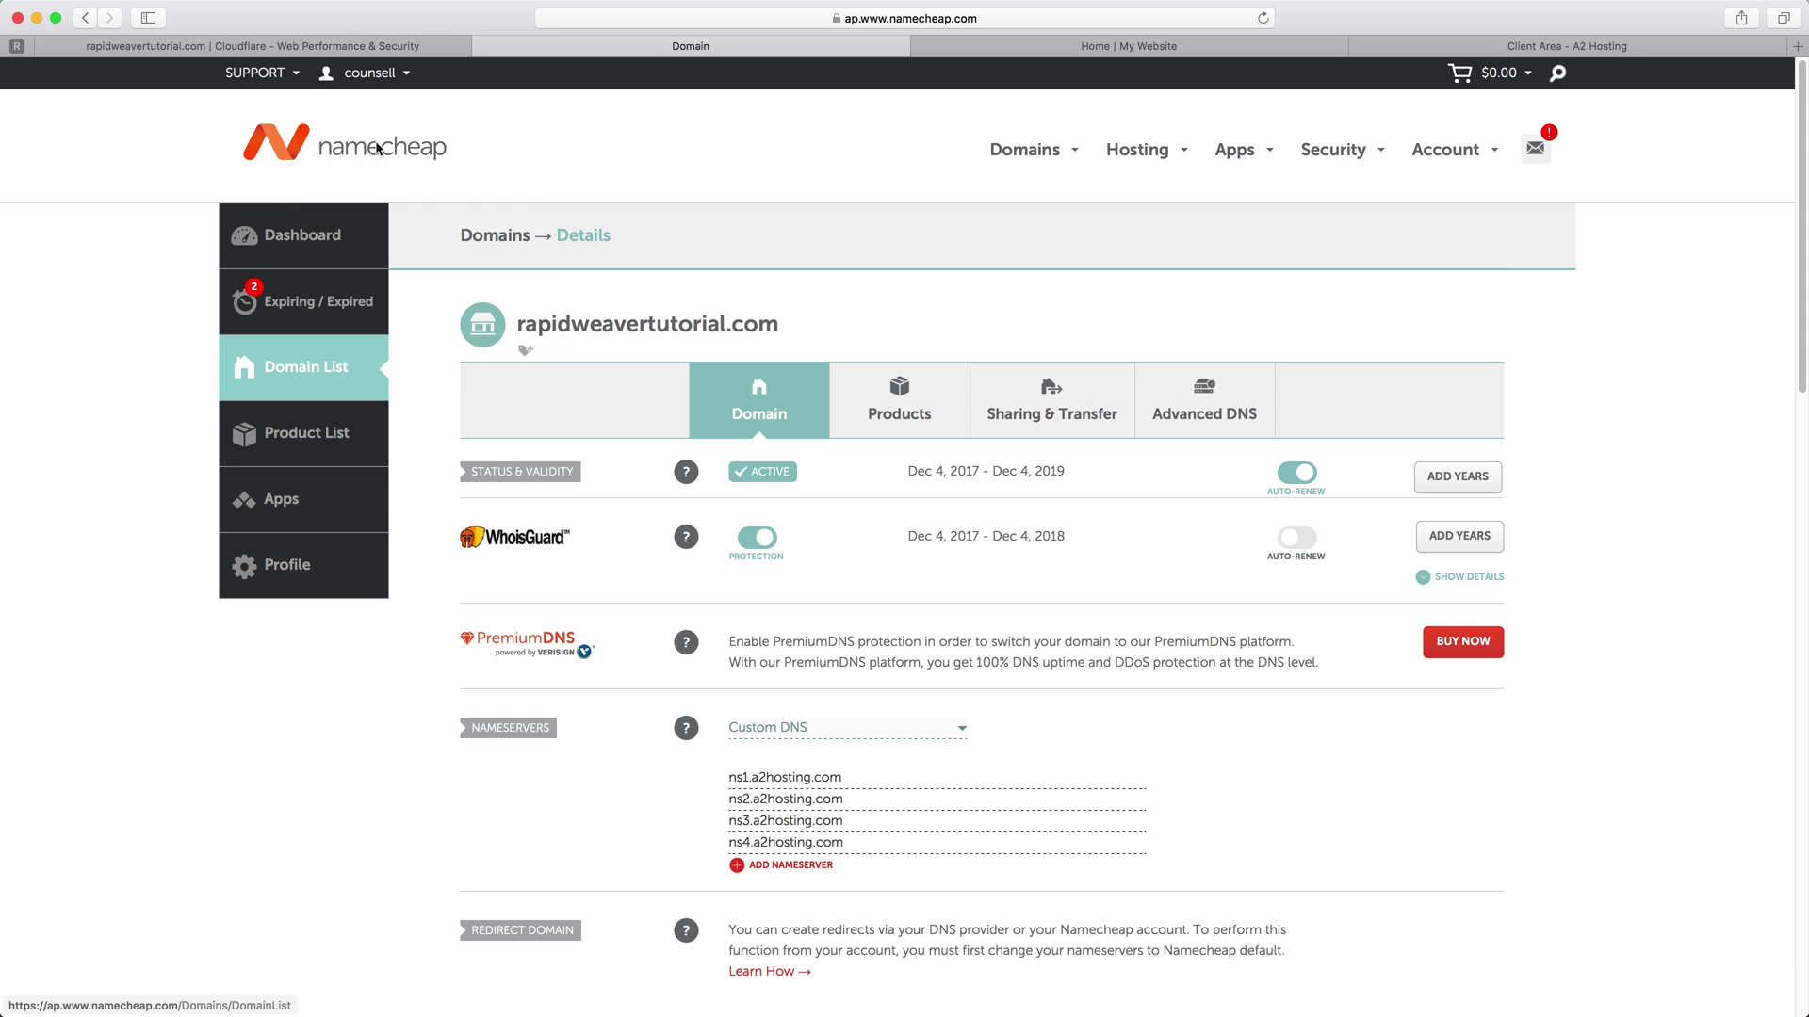
# Replace ns1 and ns2.a2hosting.com with elma.ns.cloudflare.com and evan.ns.cloudflare.com.
pyautogui.click(382, 47)
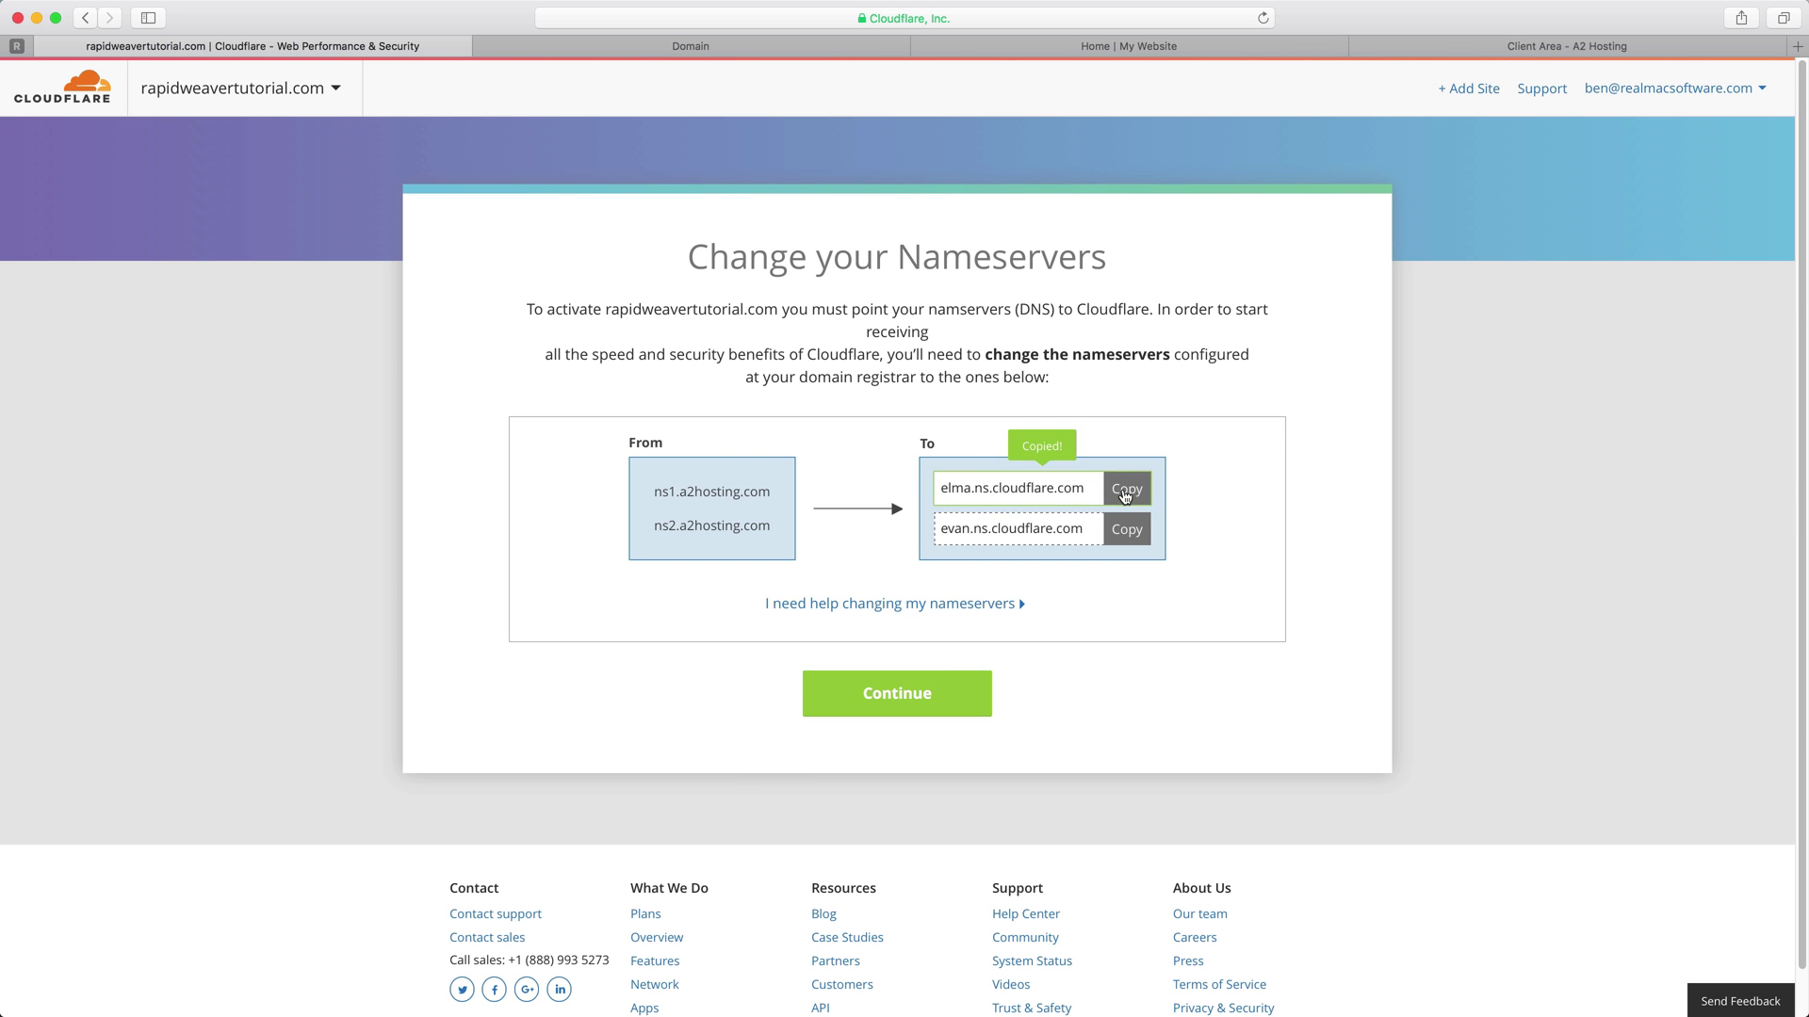
pyautogui.click(697, 46)
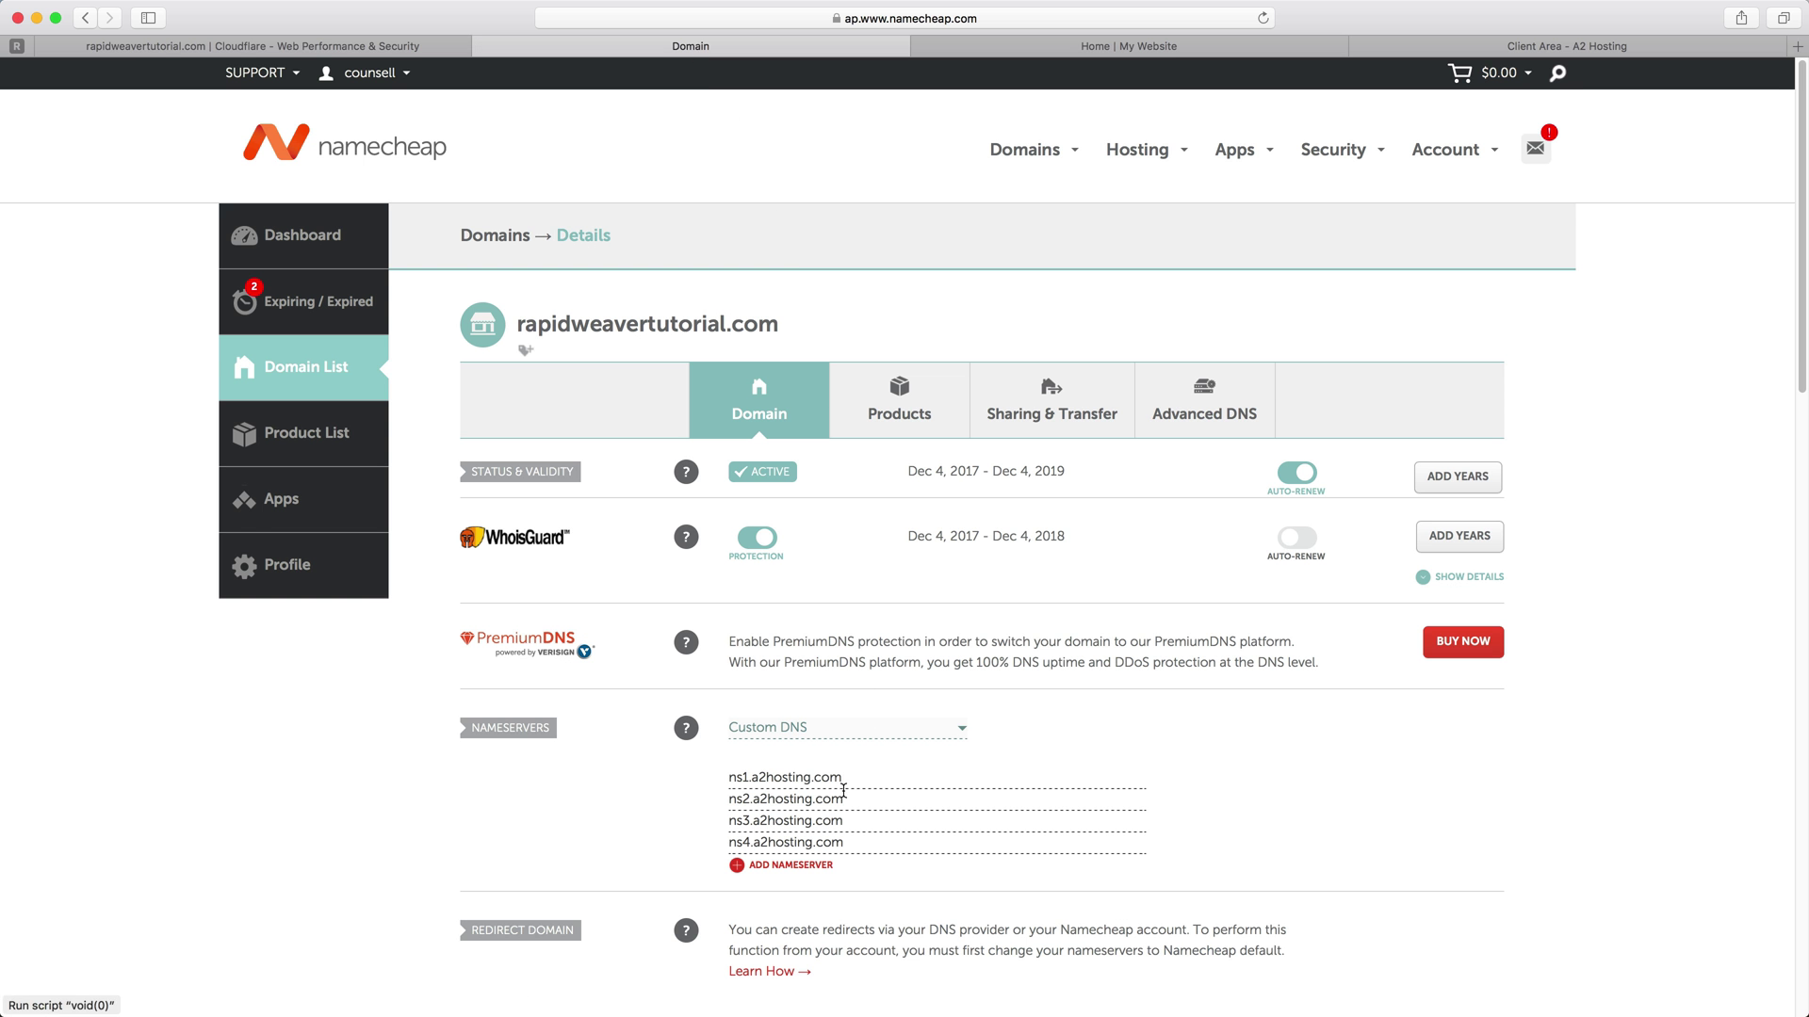
pyautogui.tripleClick(811, 779)
pyautogui.write('elma.ns.cloudflare.com')
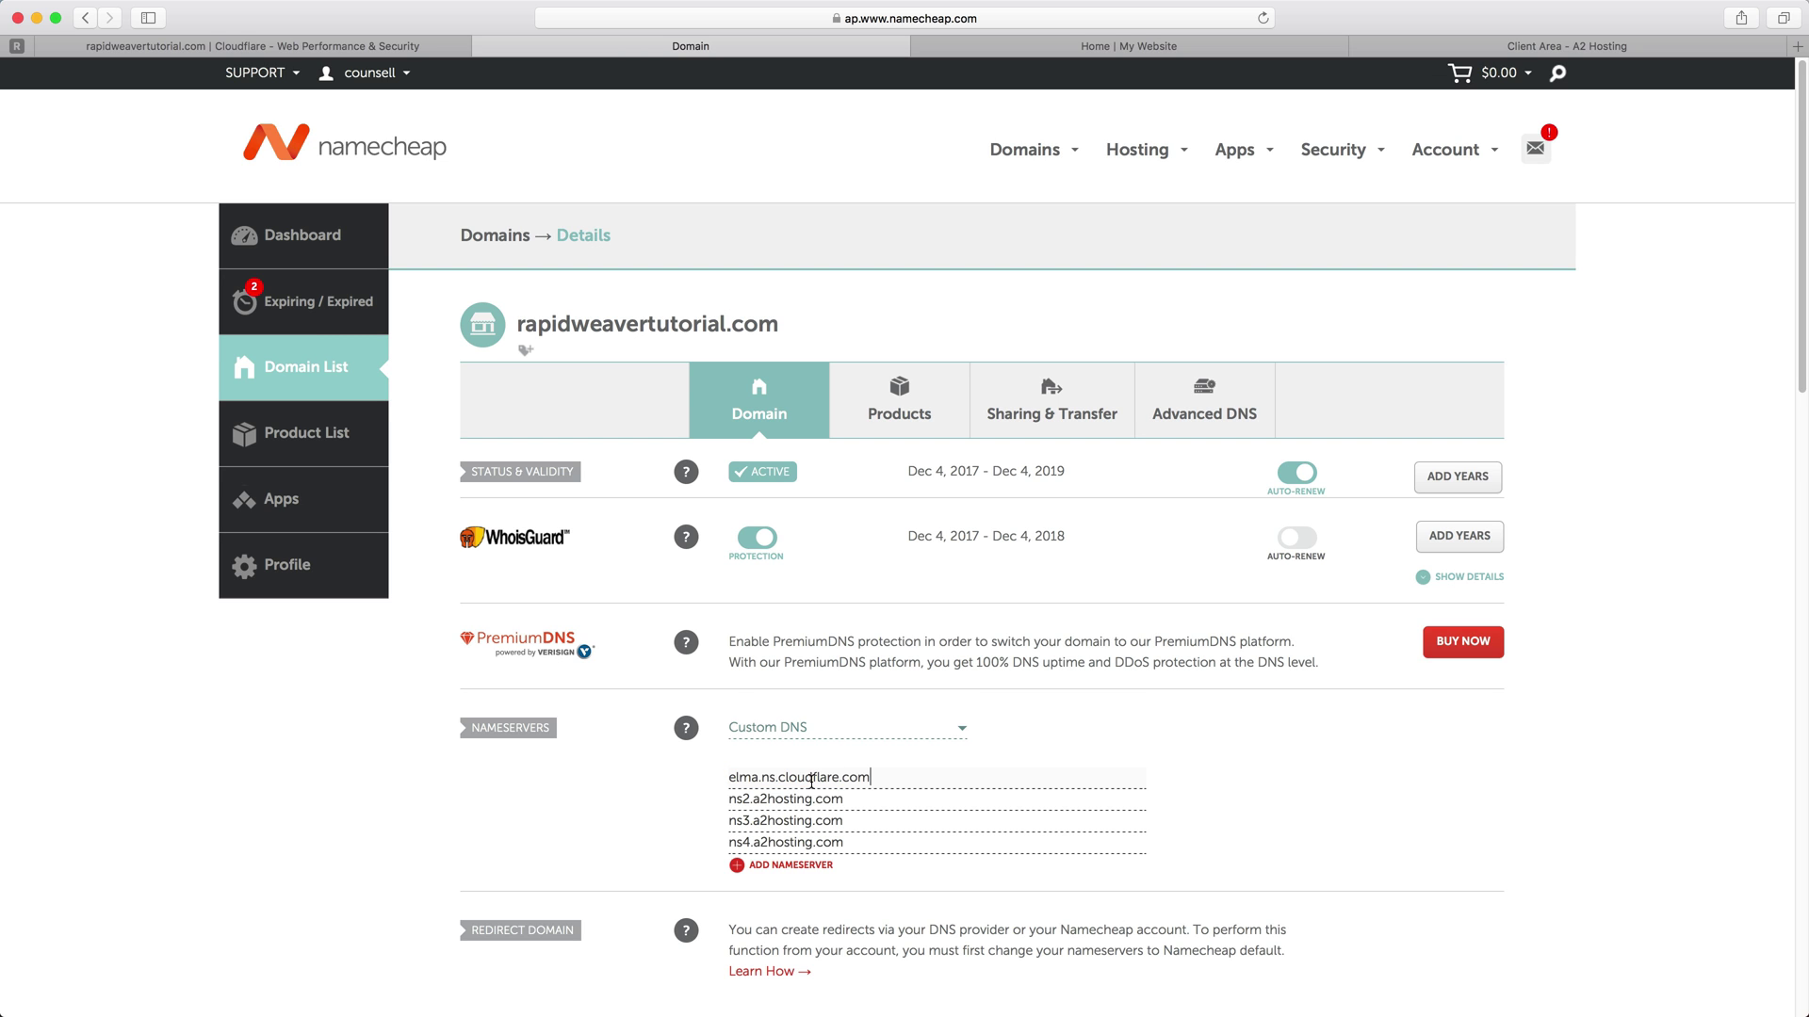
pyautogui.press('Tab')
pyautogui.click(325, 46)
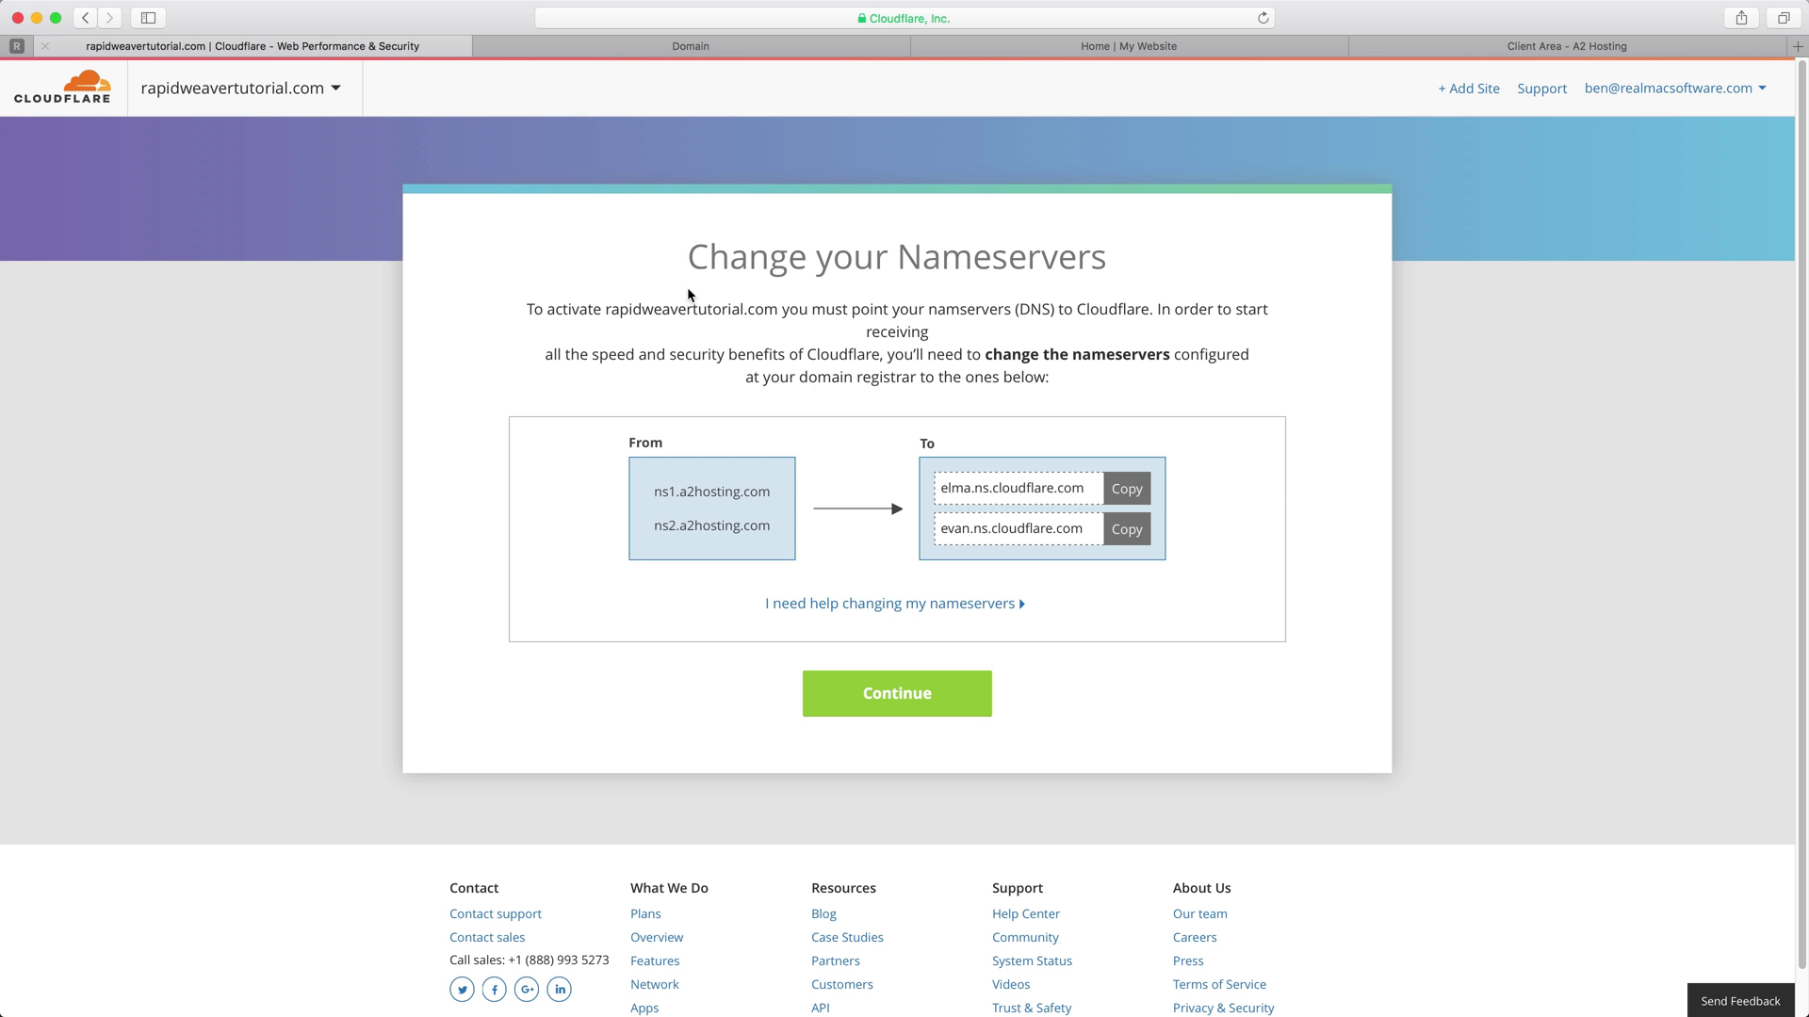
pyautogui.click(1131, 533)
pyautogui.click(734, 46)
pyautogui.tripleClick(818, 799)
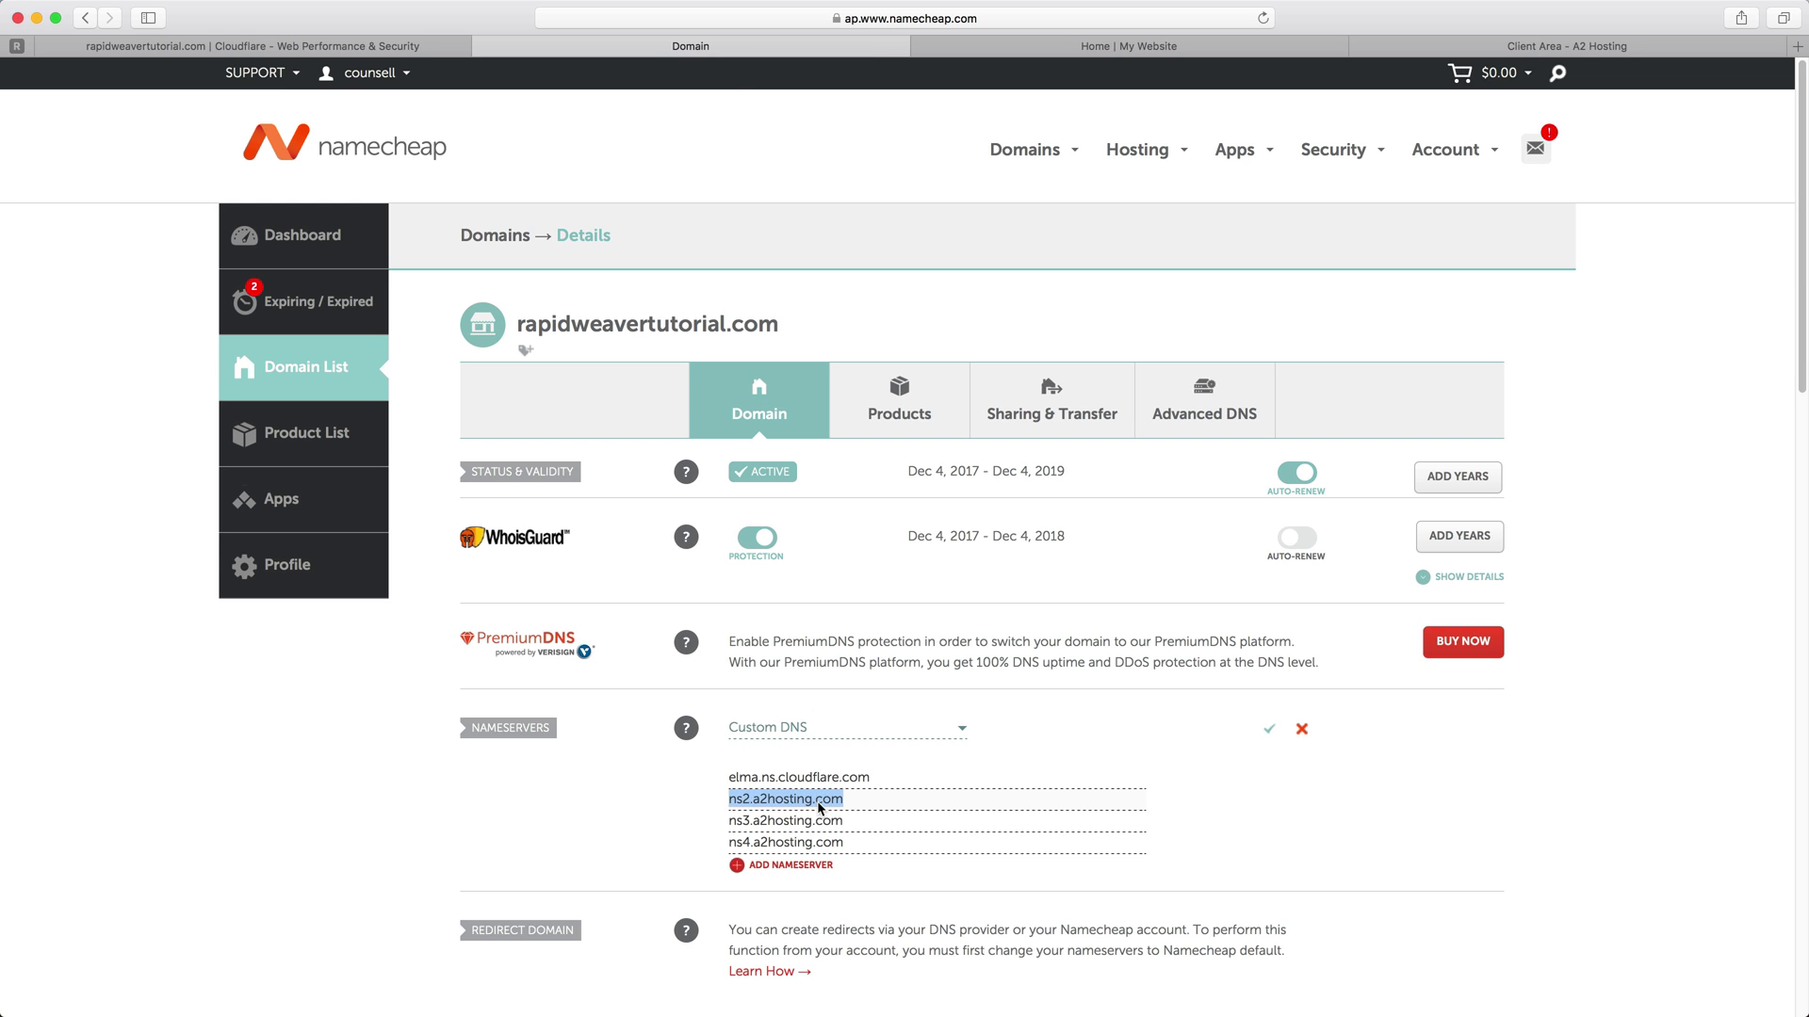
pyautogui.press('super+v')
pyautogui.press('Tab')
# Delete the ns3 and ns4.a2hosting.com entries and save the Cloudflare nameservers.
pyautogui.press('BackSpace')
pyautogui.press('Tab')
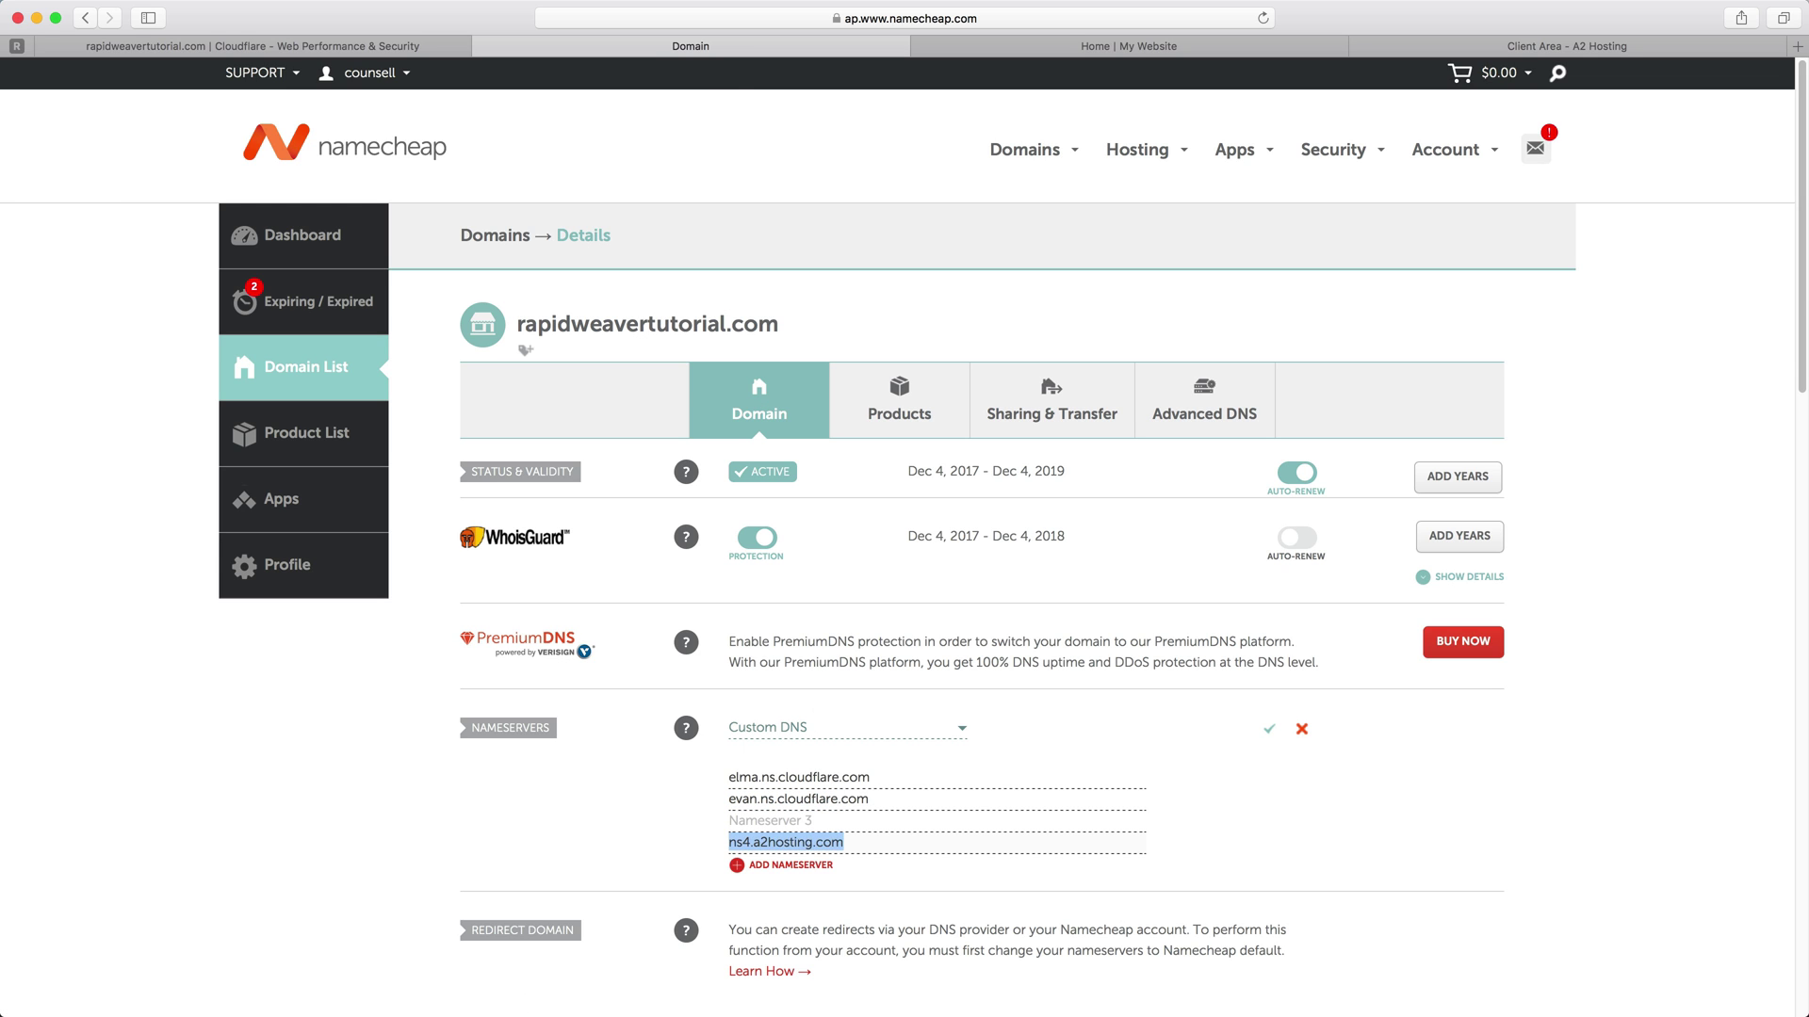
pyautogui.press('BackSpace')
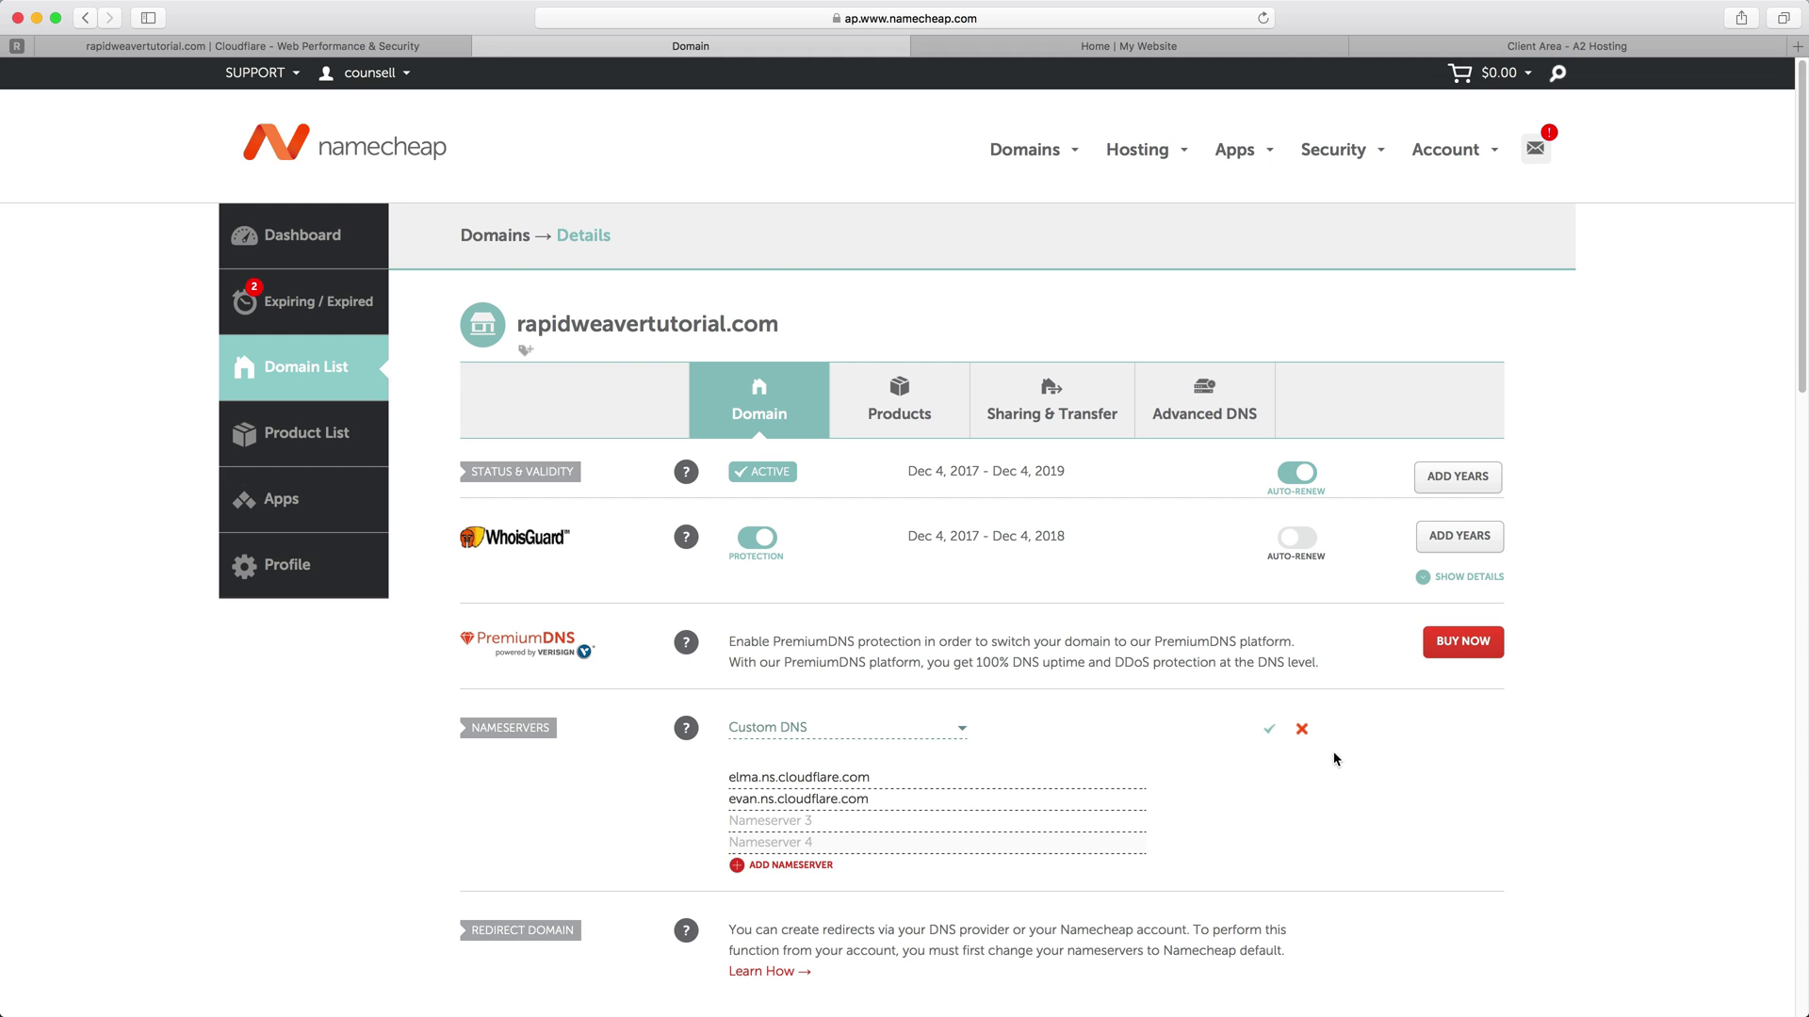
pyautogui.click(1269, 731)
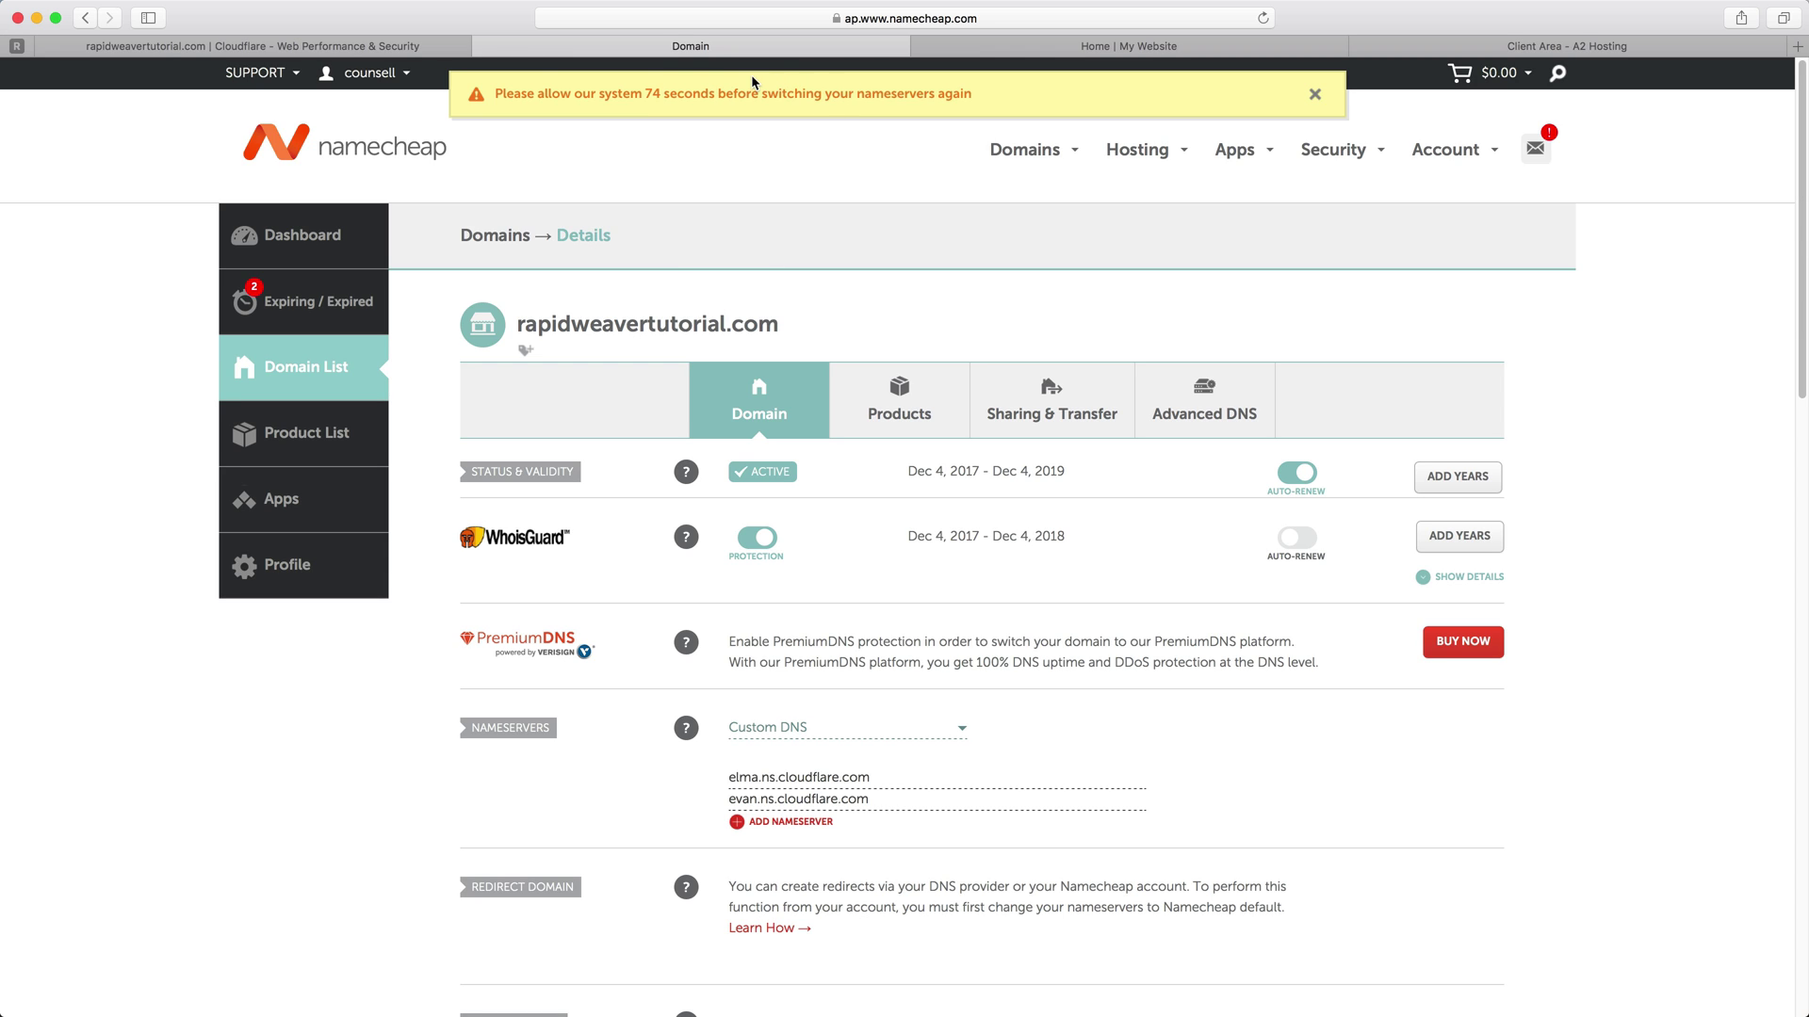
# Finish Cloudflare's nameserver step and request a nameserver recheck for rapidweavertutorial.com.
pyautogui.click(433, 46)
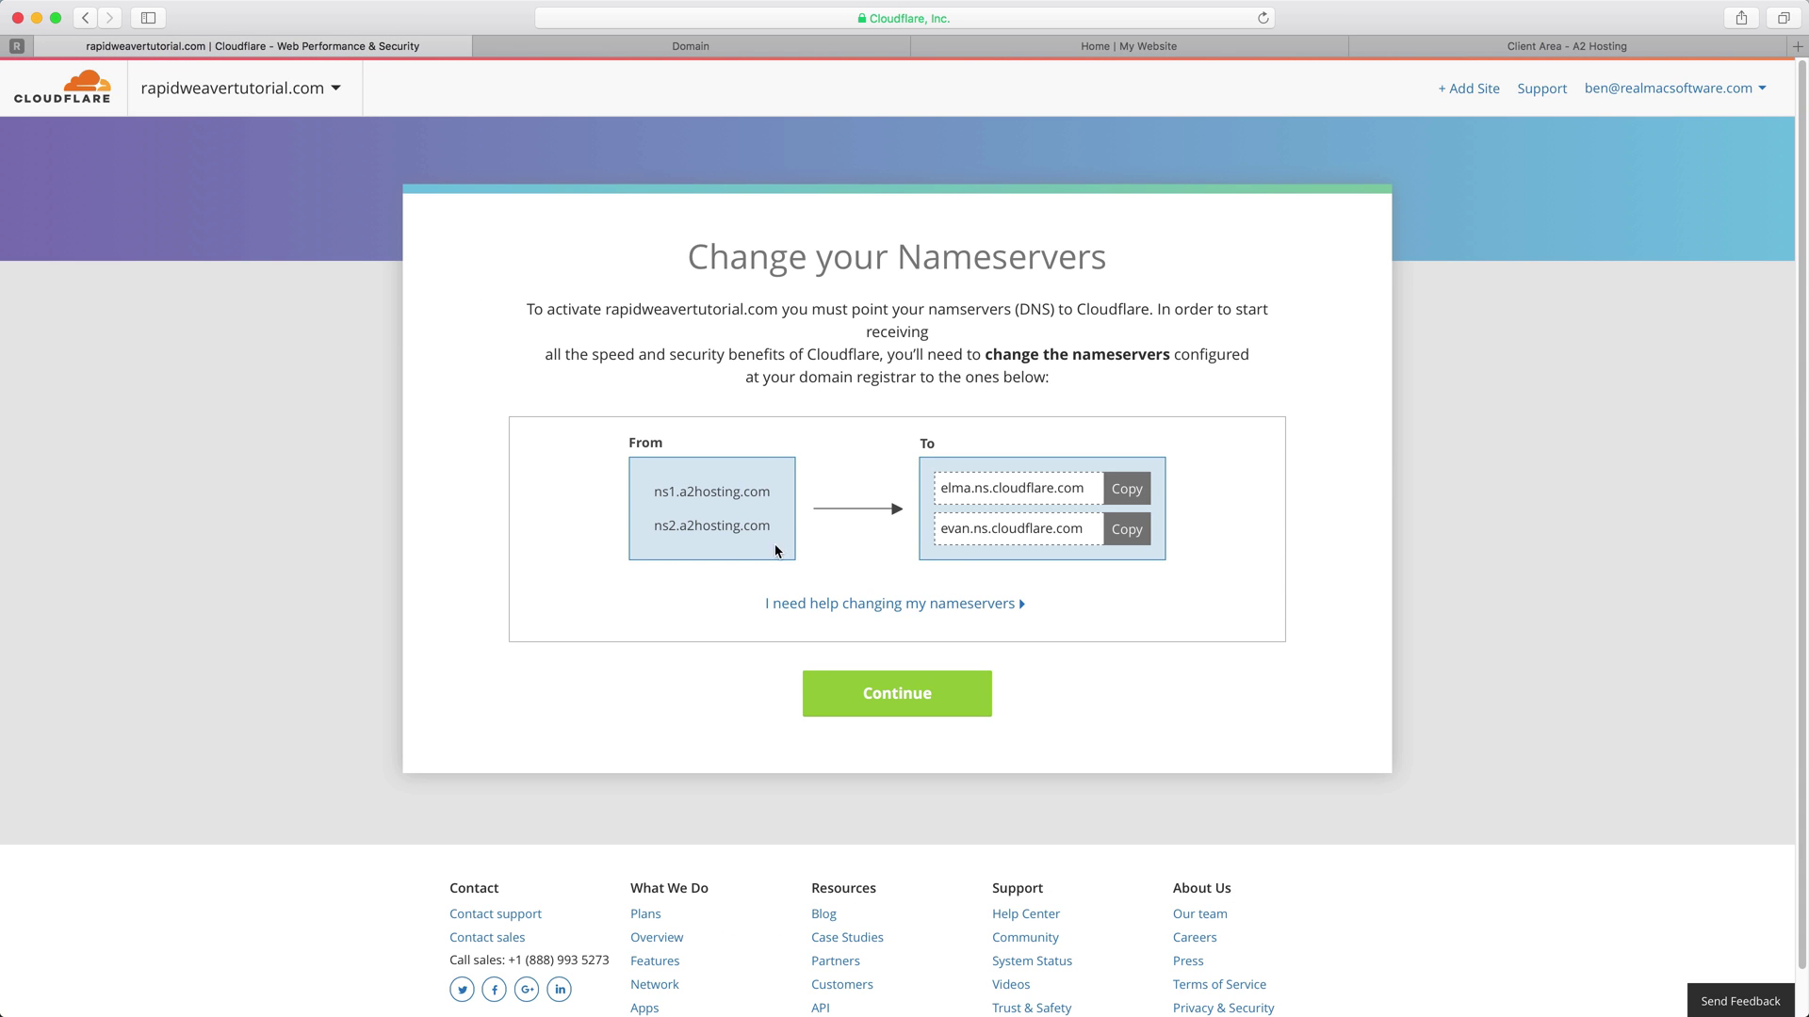
pyautogui.click(885, 695)
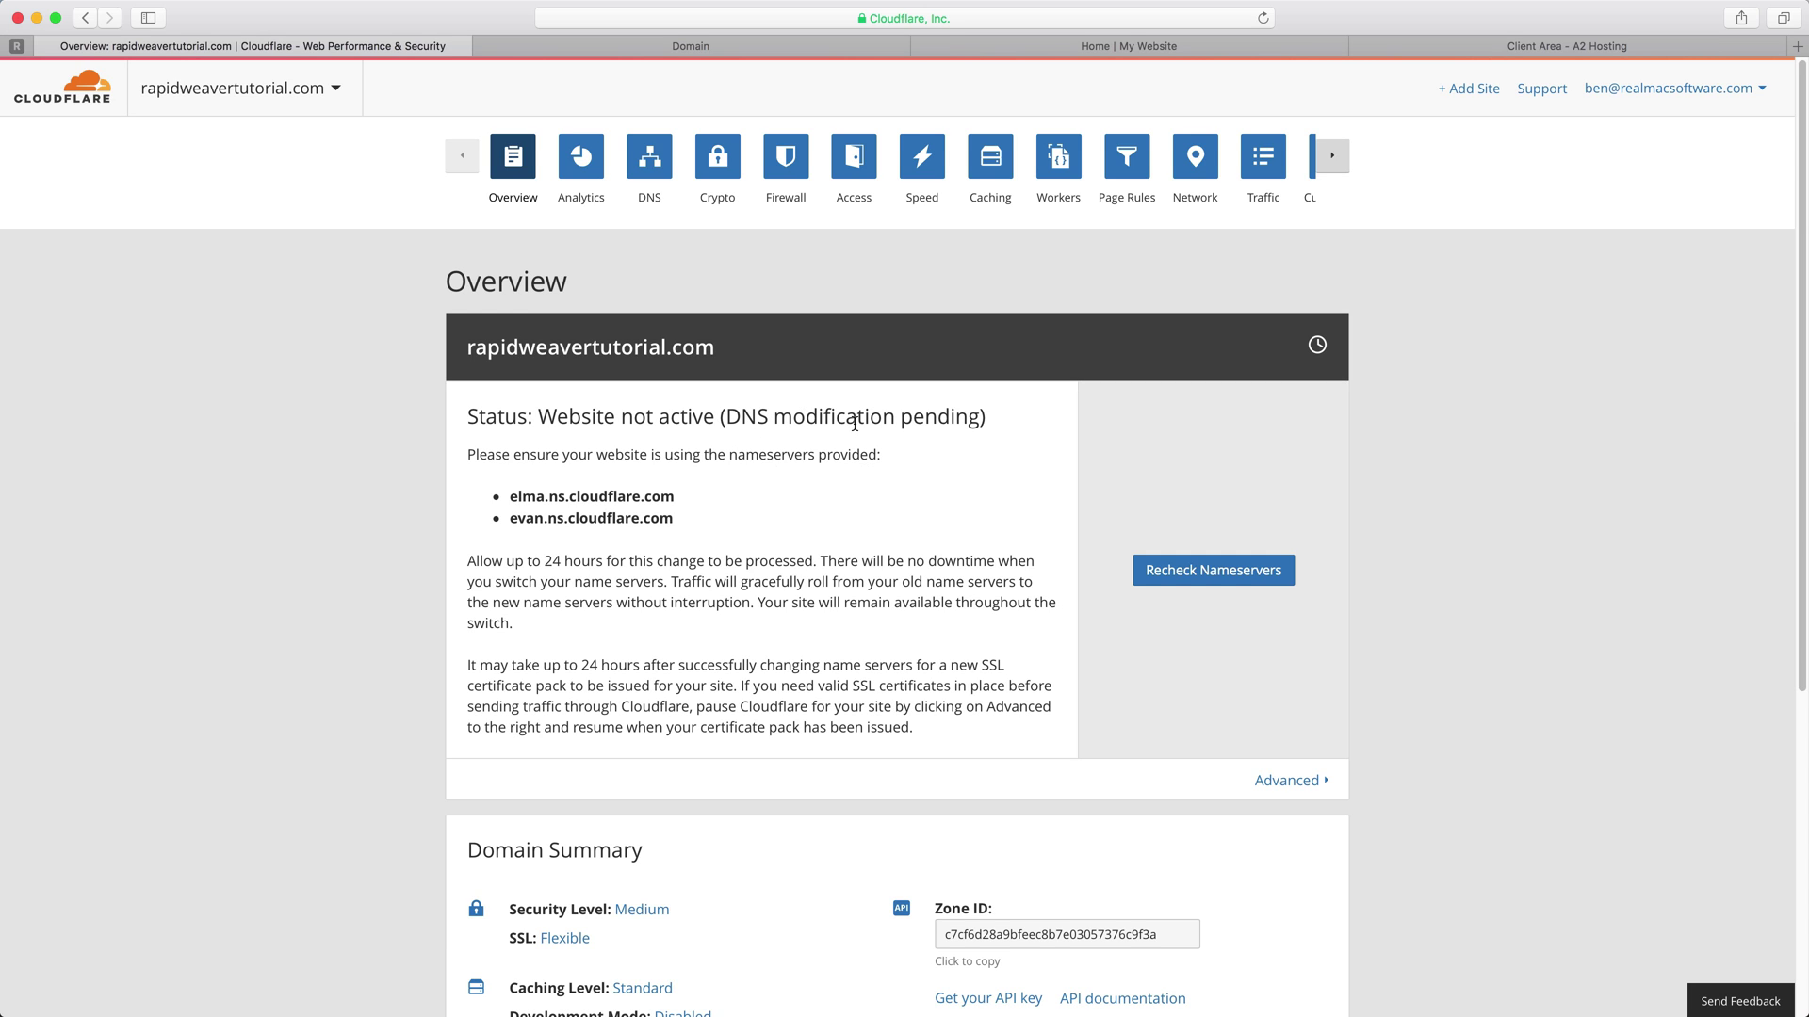
pyautogui.click(1204, 578)
# Open the website's Protected page in Safari and try its username and password fields.
pyautogui.click(1062, 49)
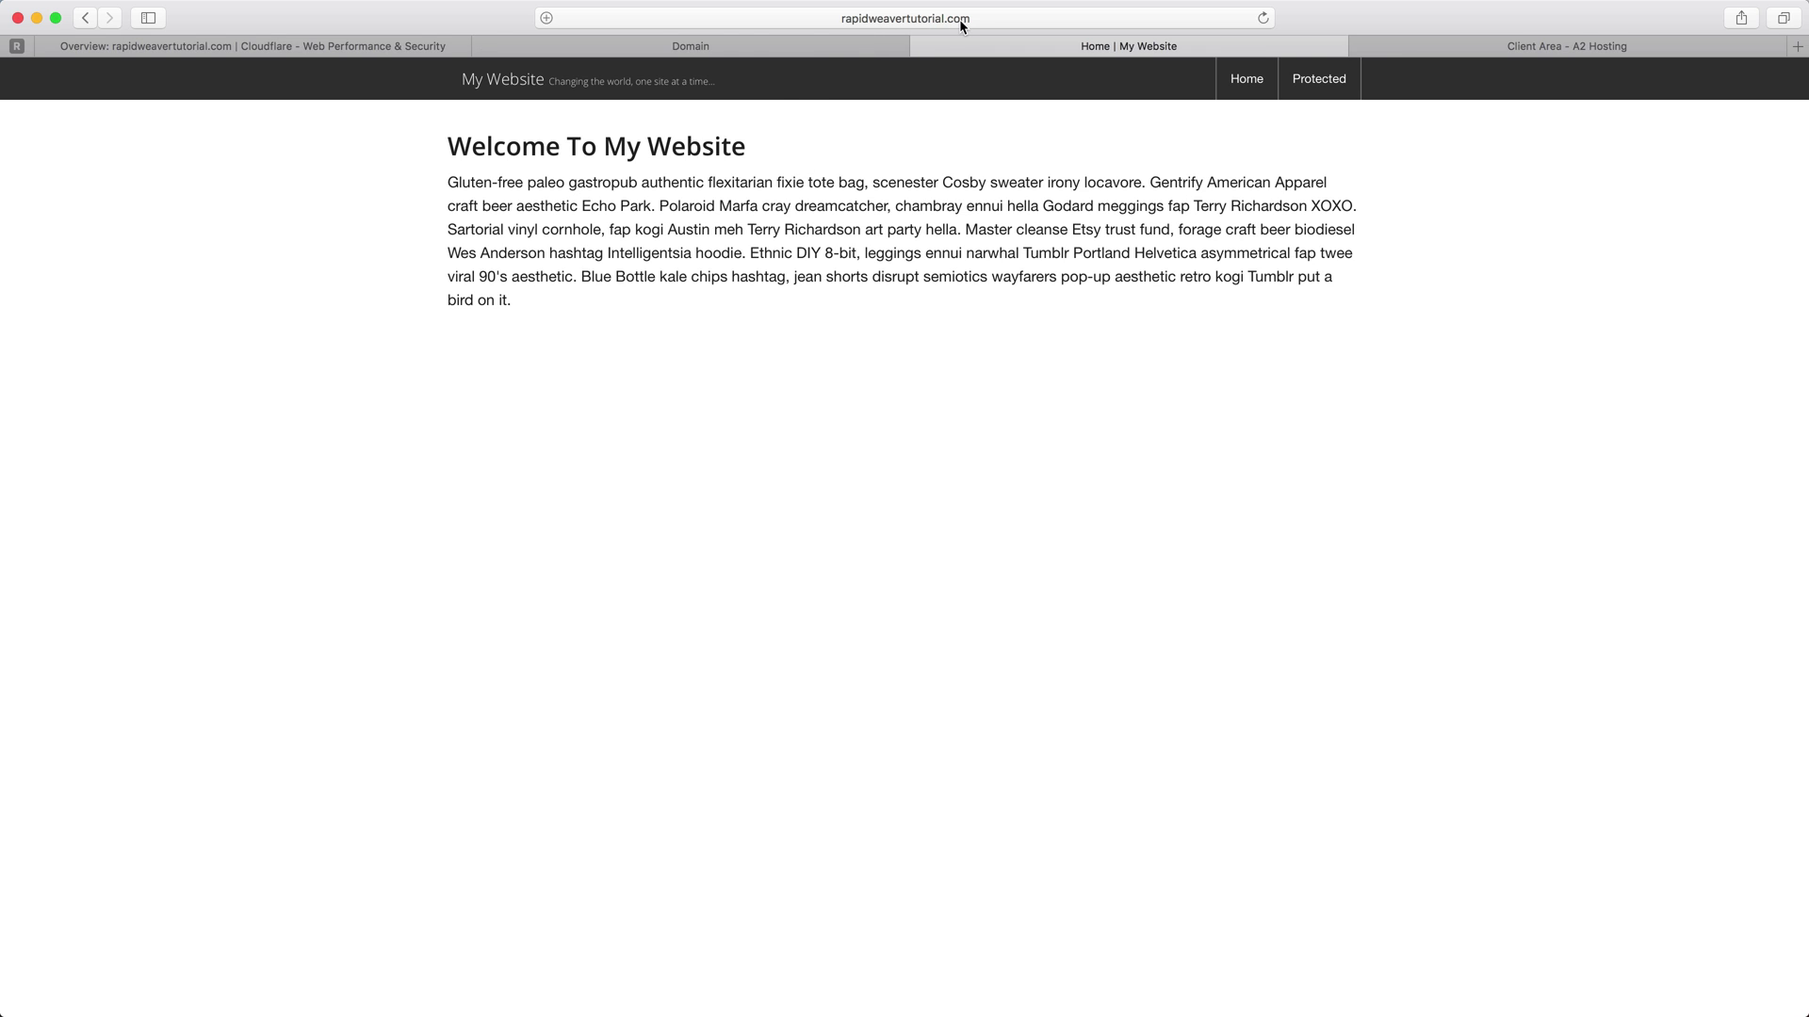
pyautogui.click(1319, 80)
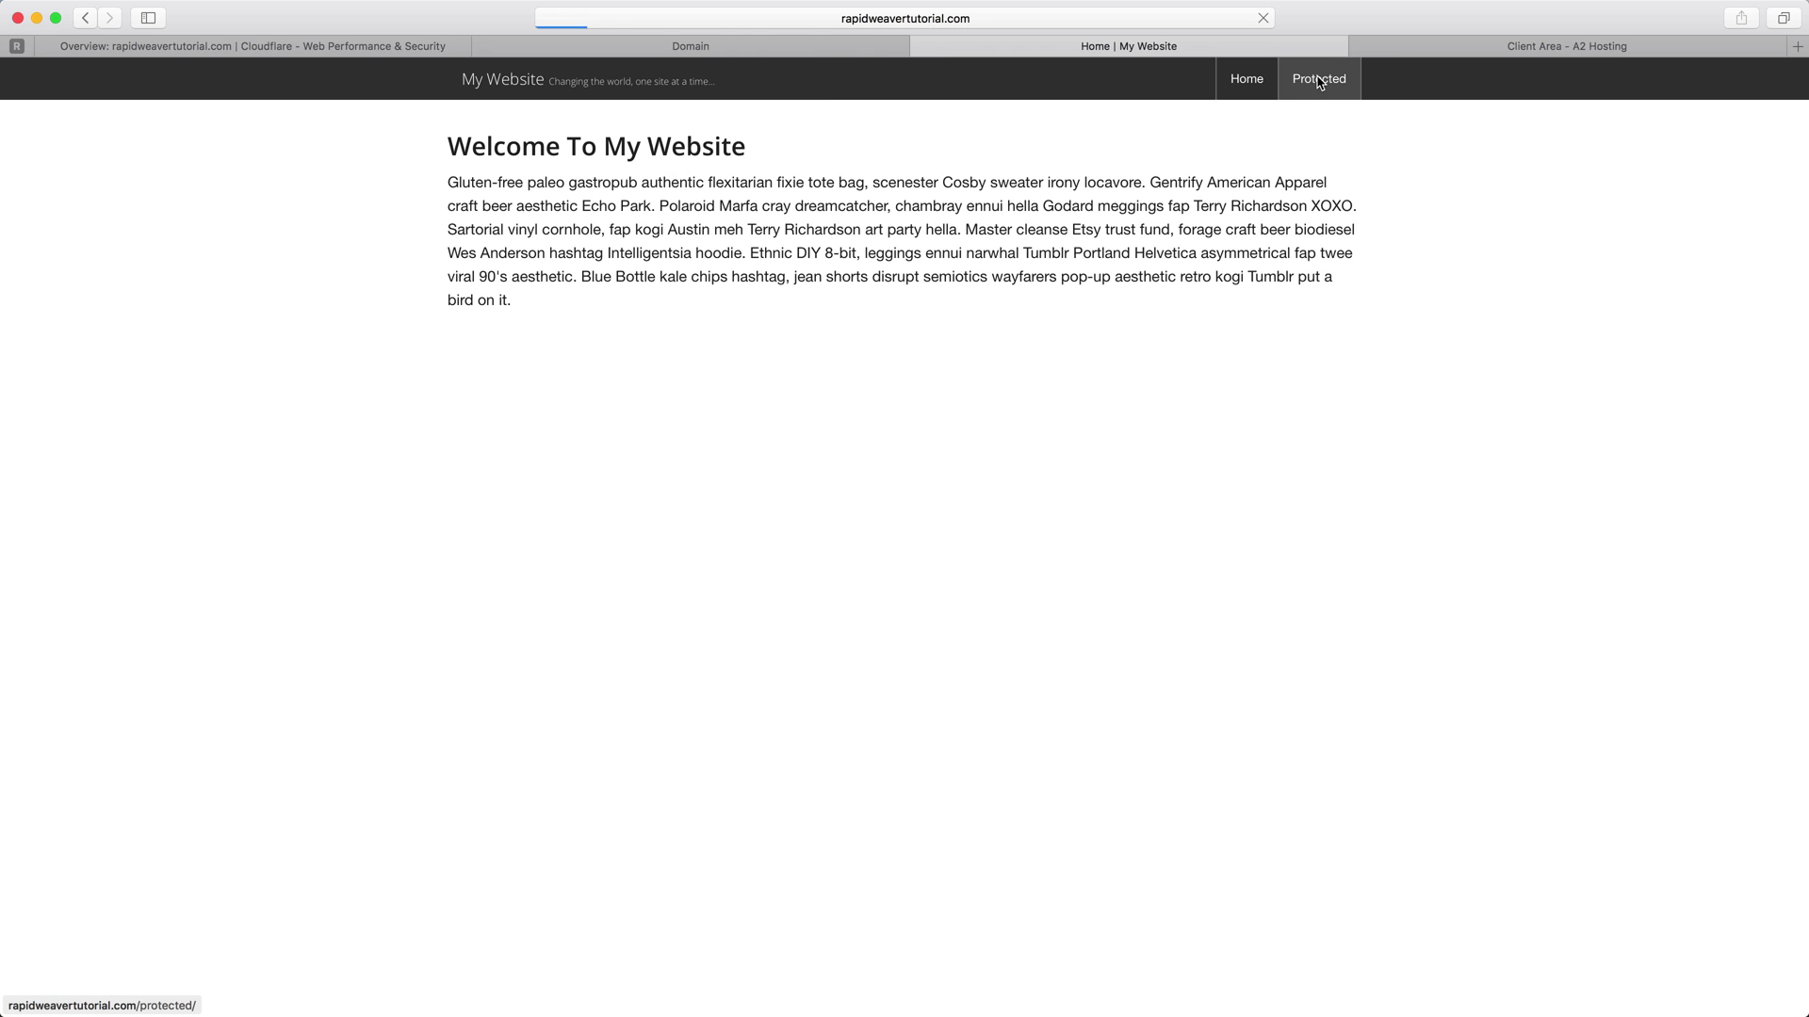
pyautogui.click(529, 208)
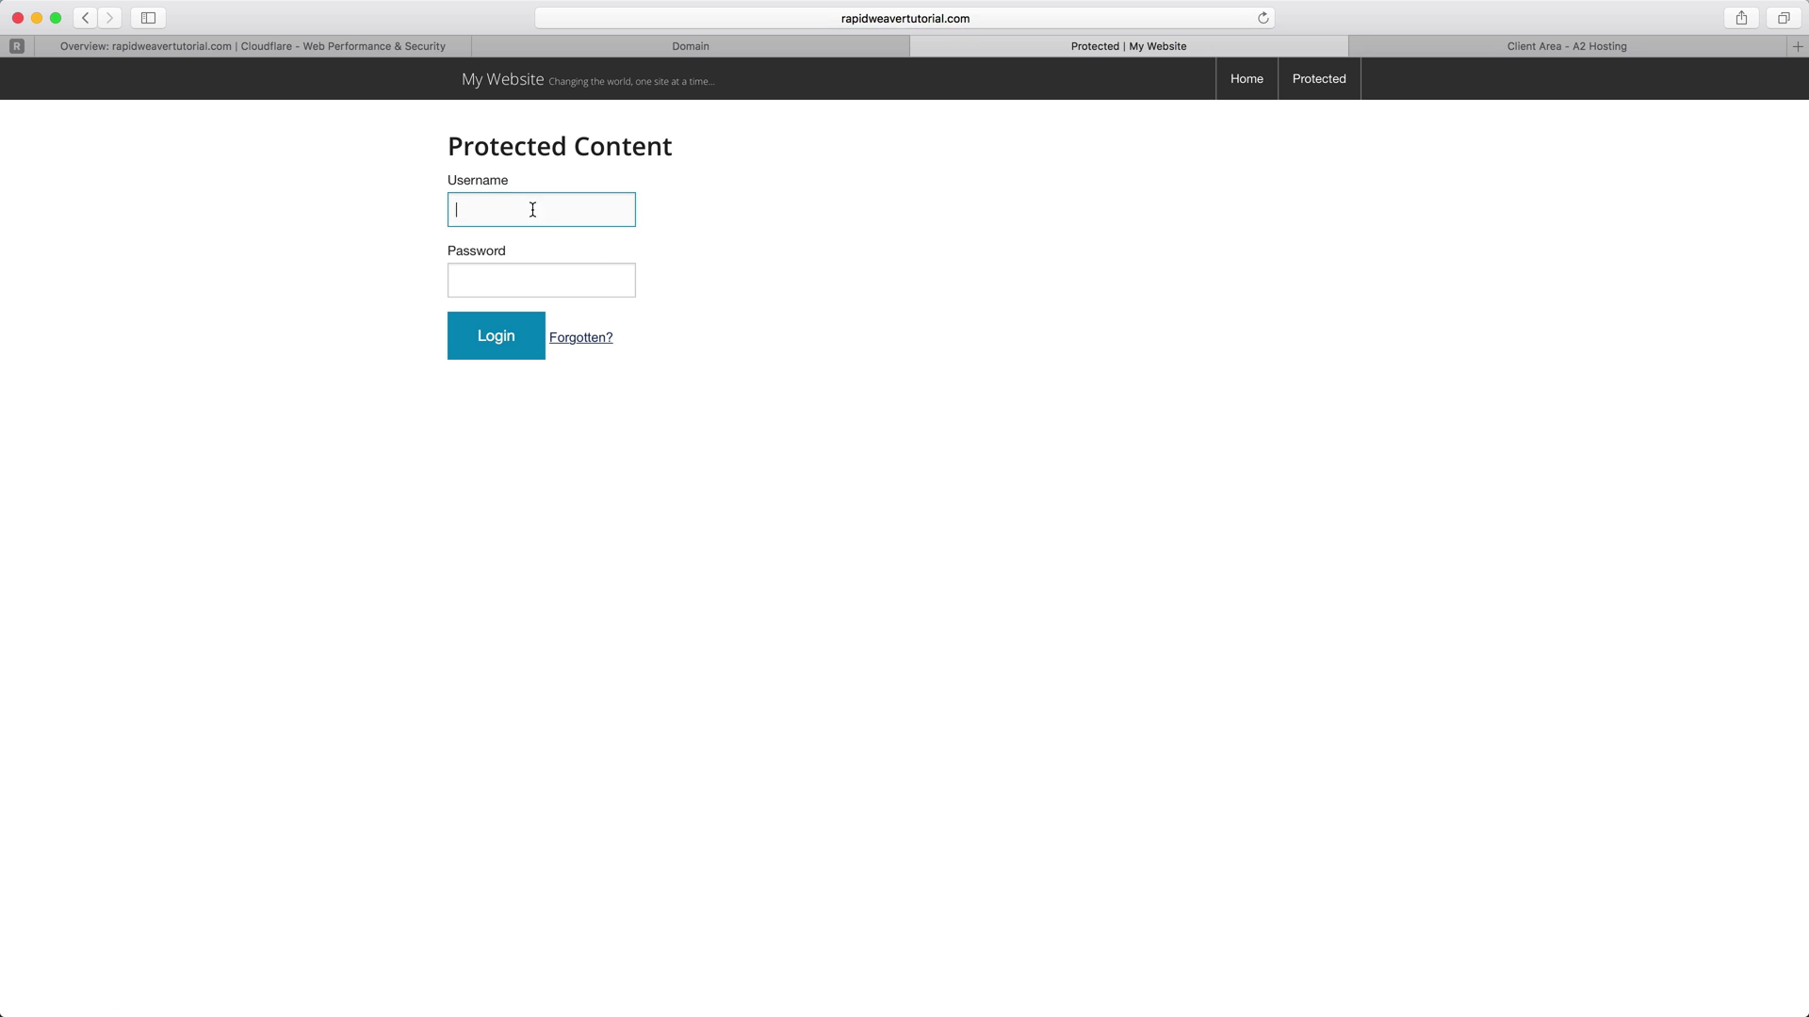
pyautogui.click(535, 272)
pyautogui.hotkey('shift', 'Tab')
pyautogui.click(759, 249)
# Launch Google Chrome through Spotlight by searching 'ch'.
pyautogui.press('super+space')
pyautogui.write('ch')
pyautogui.press('Return')
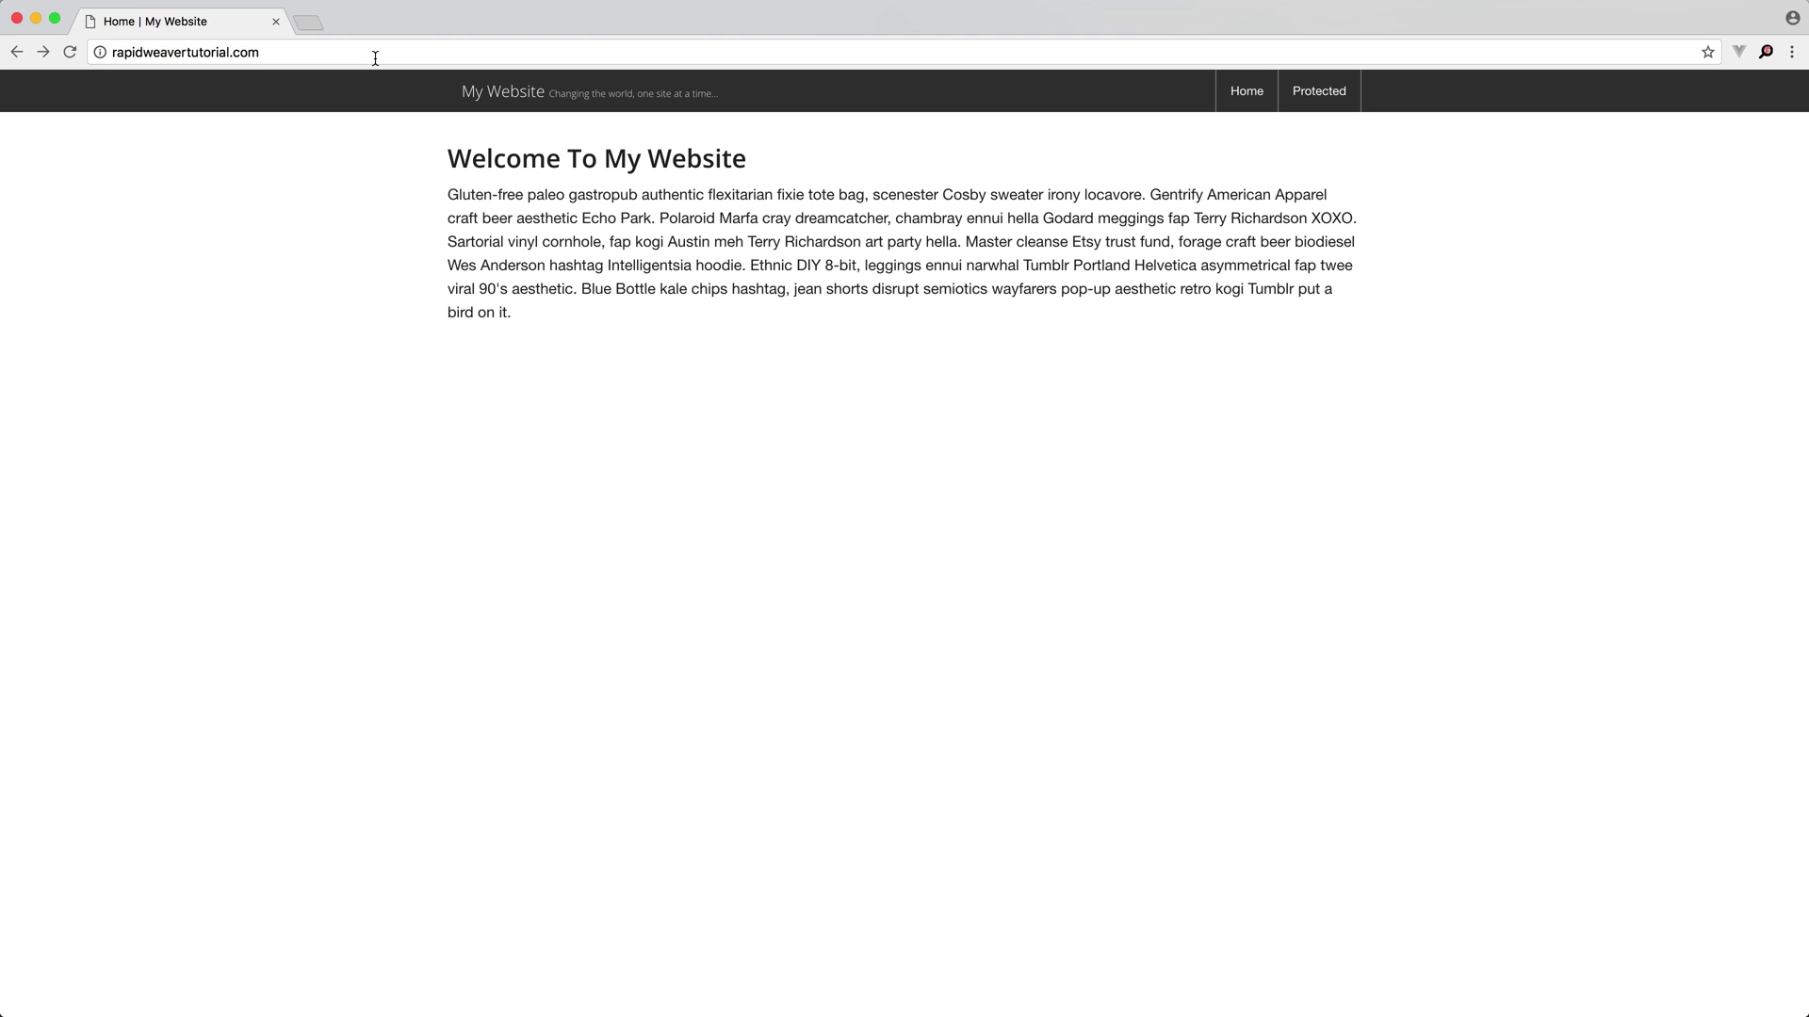
# Open the Protected page in Chrome, note it loads as Not Secure, then return to Safari.
pyautogui.click(1324, 101)
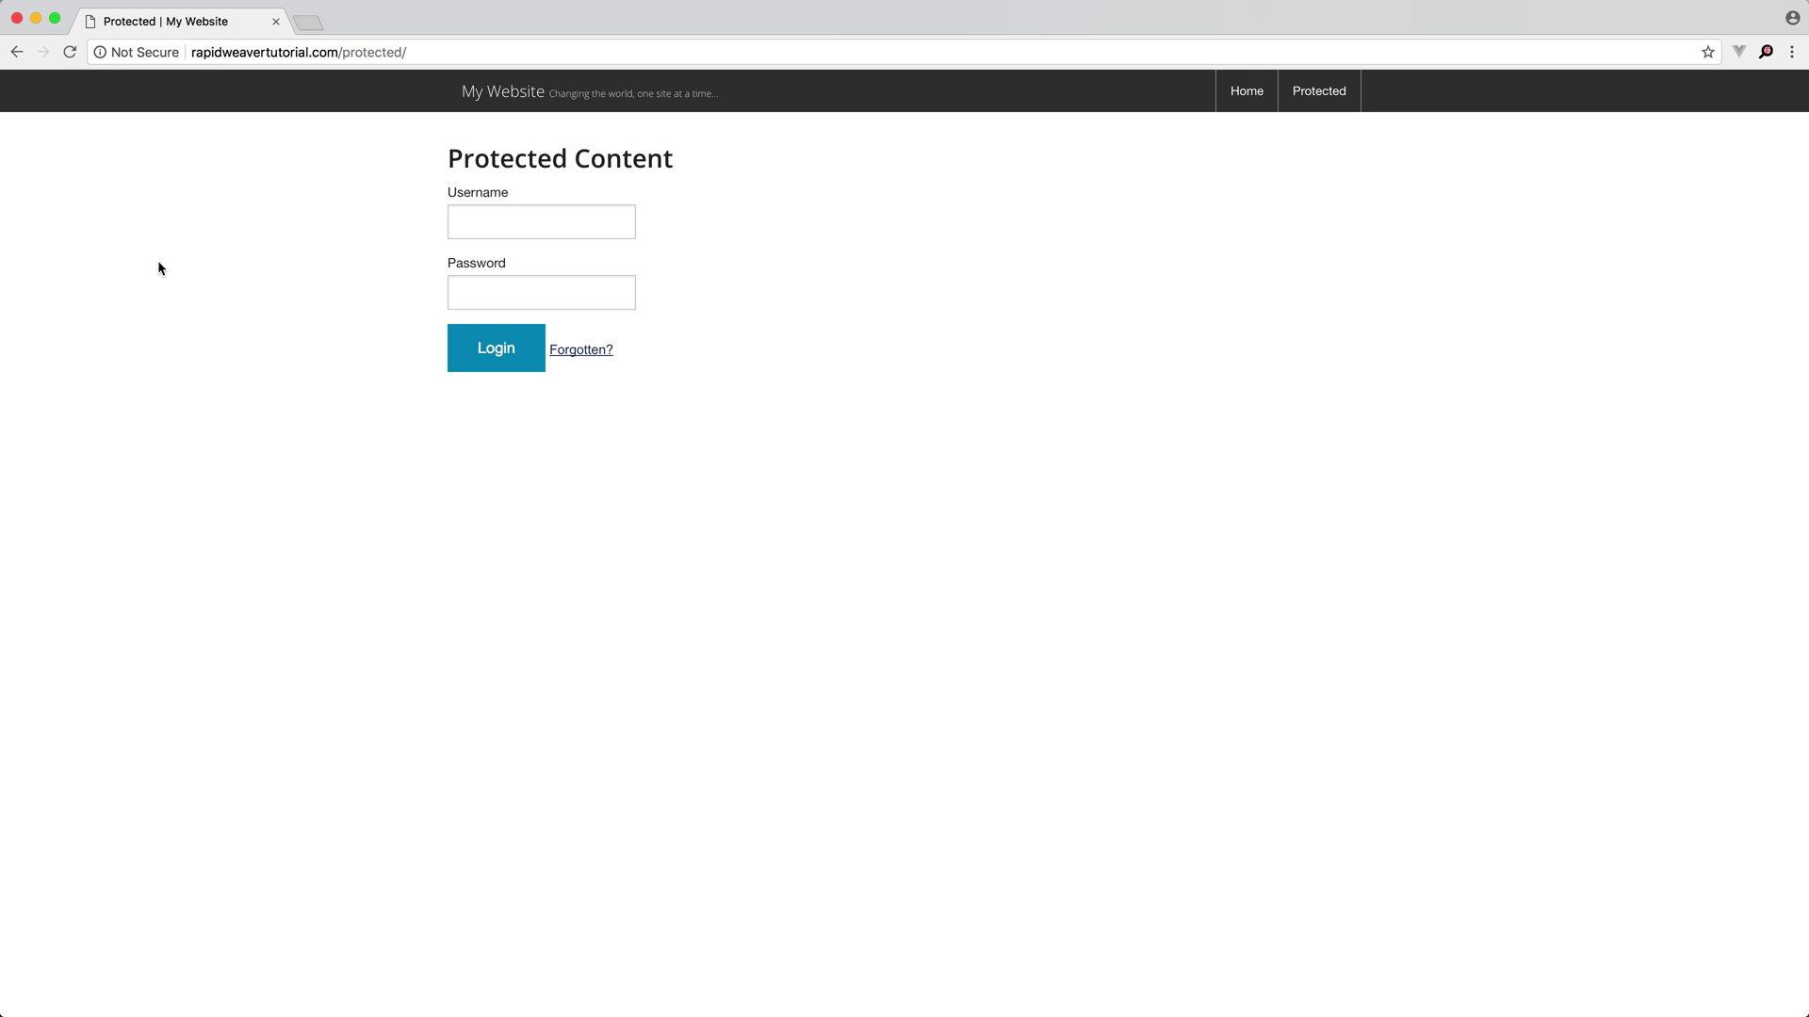
pyautogui.press('super+Tab')
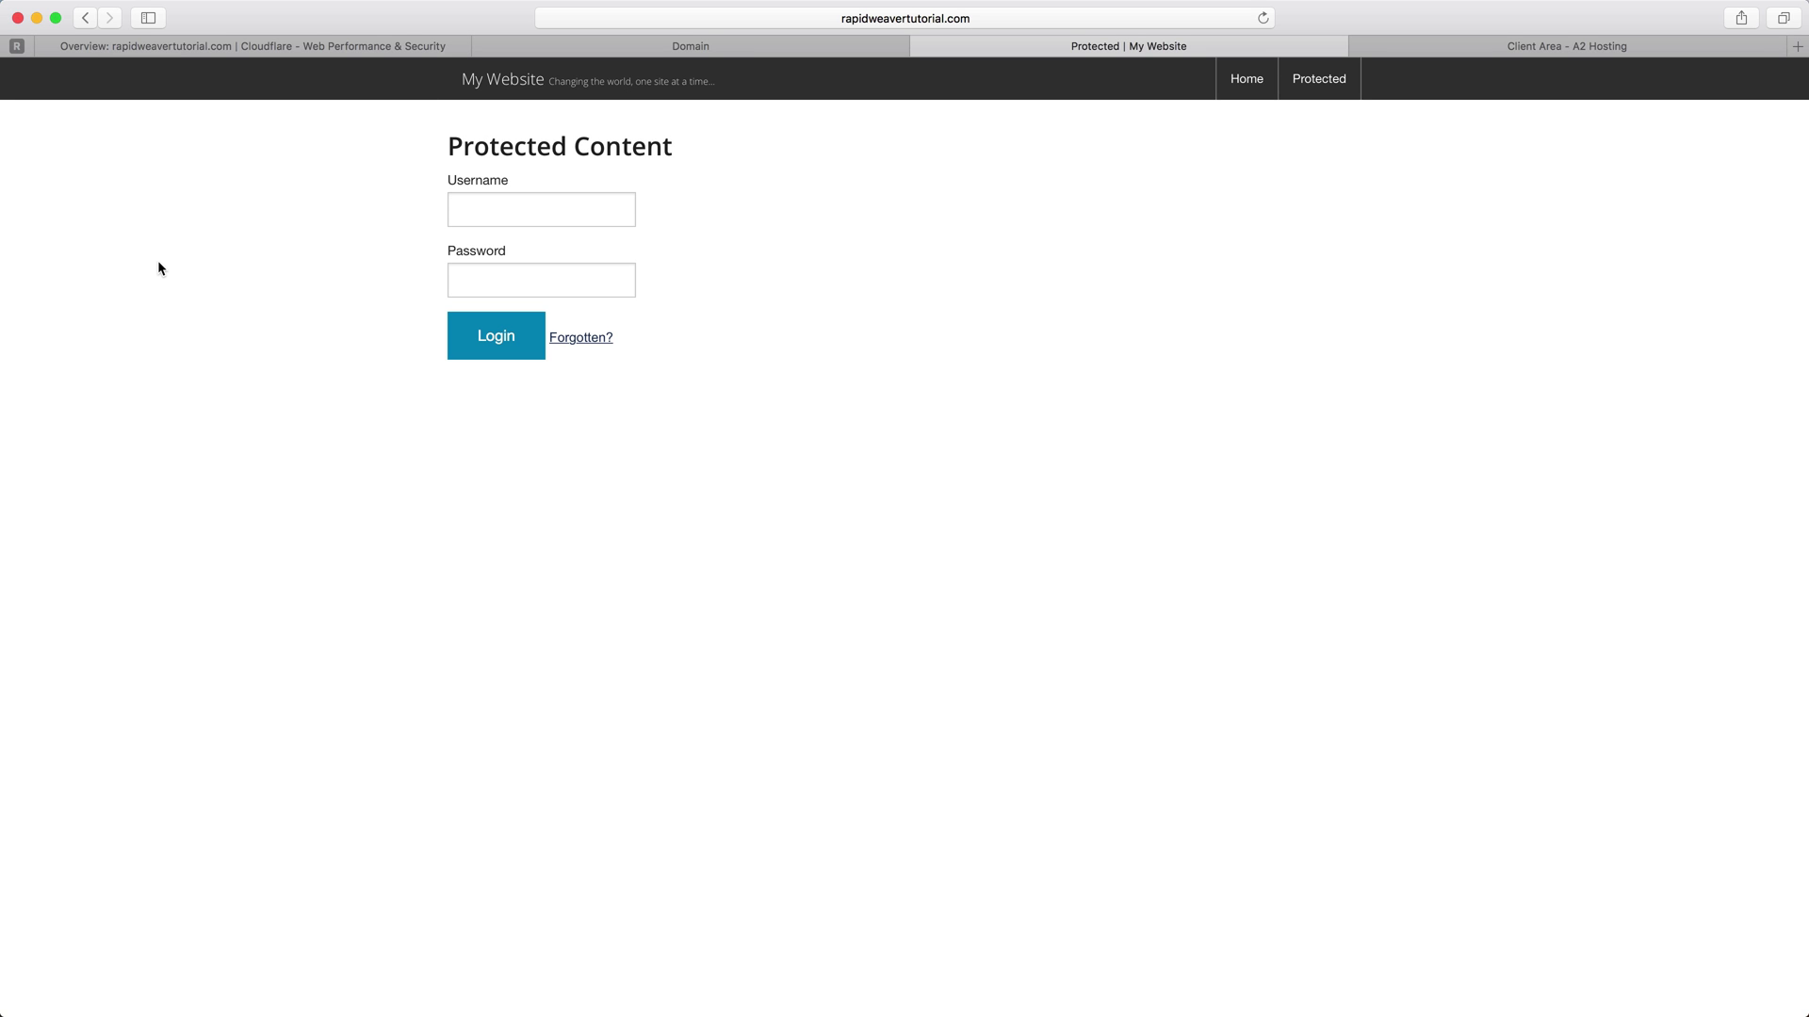
# Reload the Cloudflare overview to confirm the site is Active, then open the Crypto settings.
pyautogui.click(267, 46)
pyautogui.press('super+r')
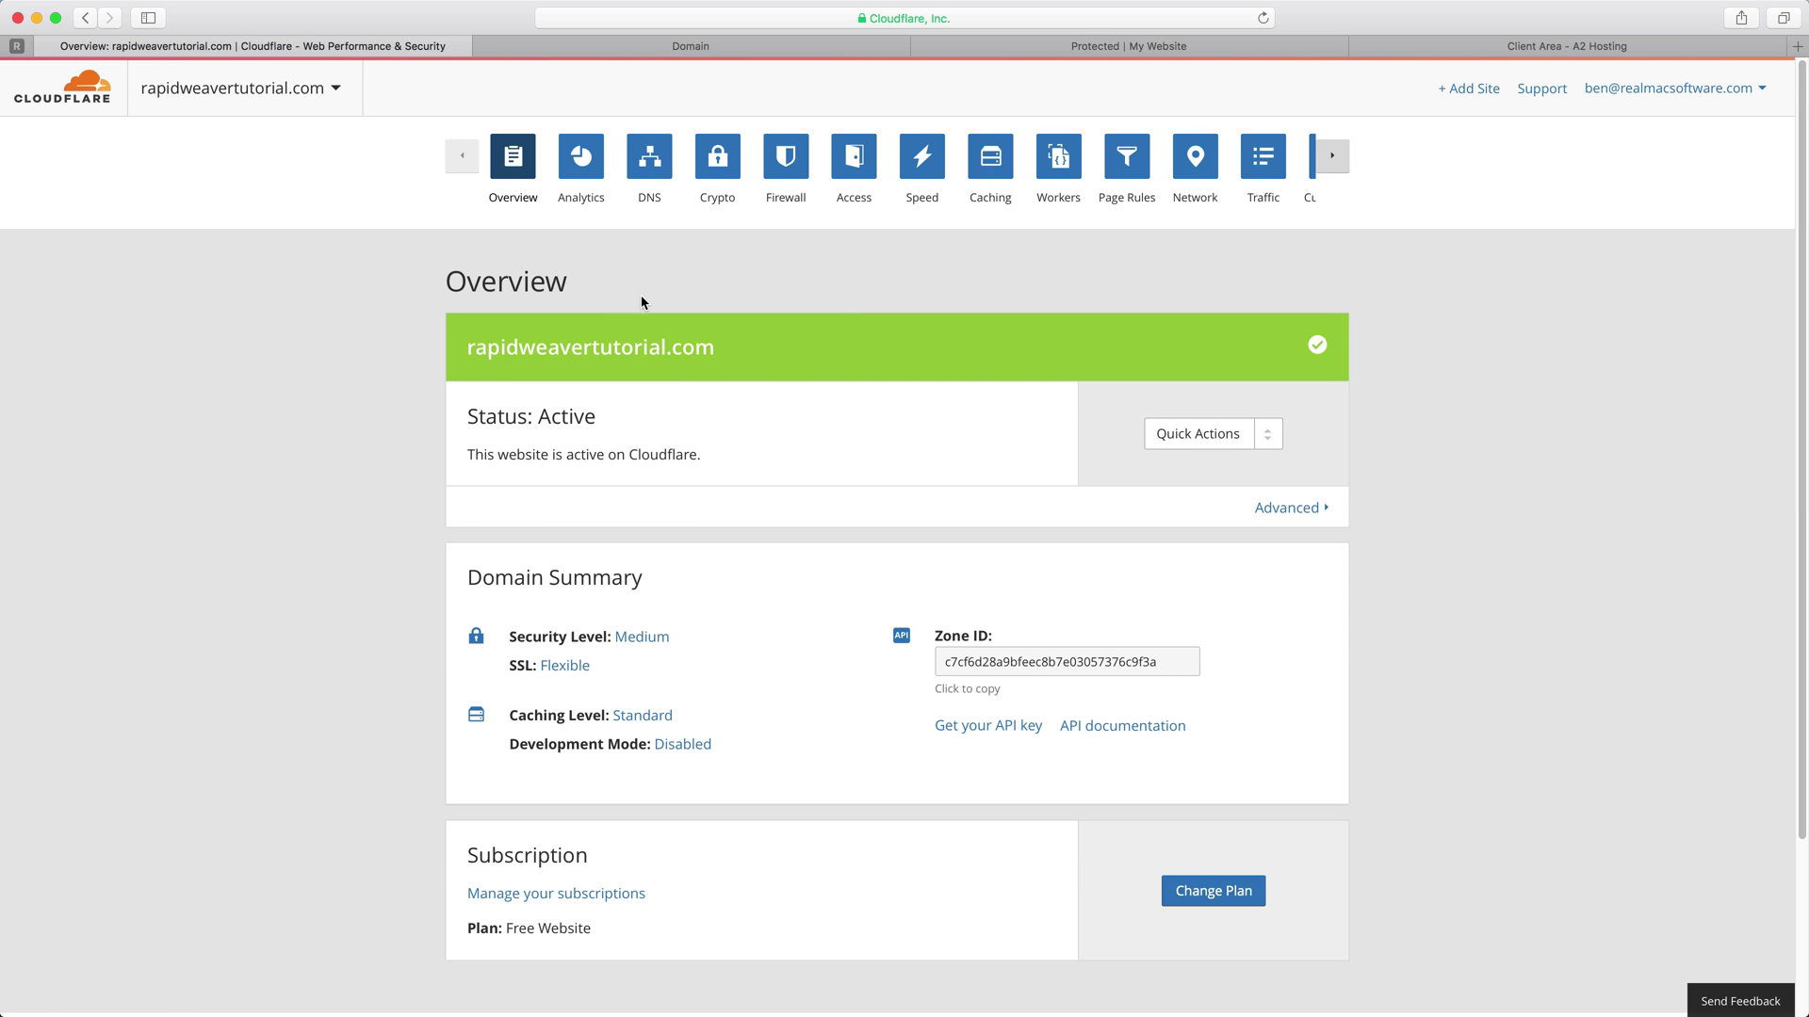
pyautogui.click(718, 178)
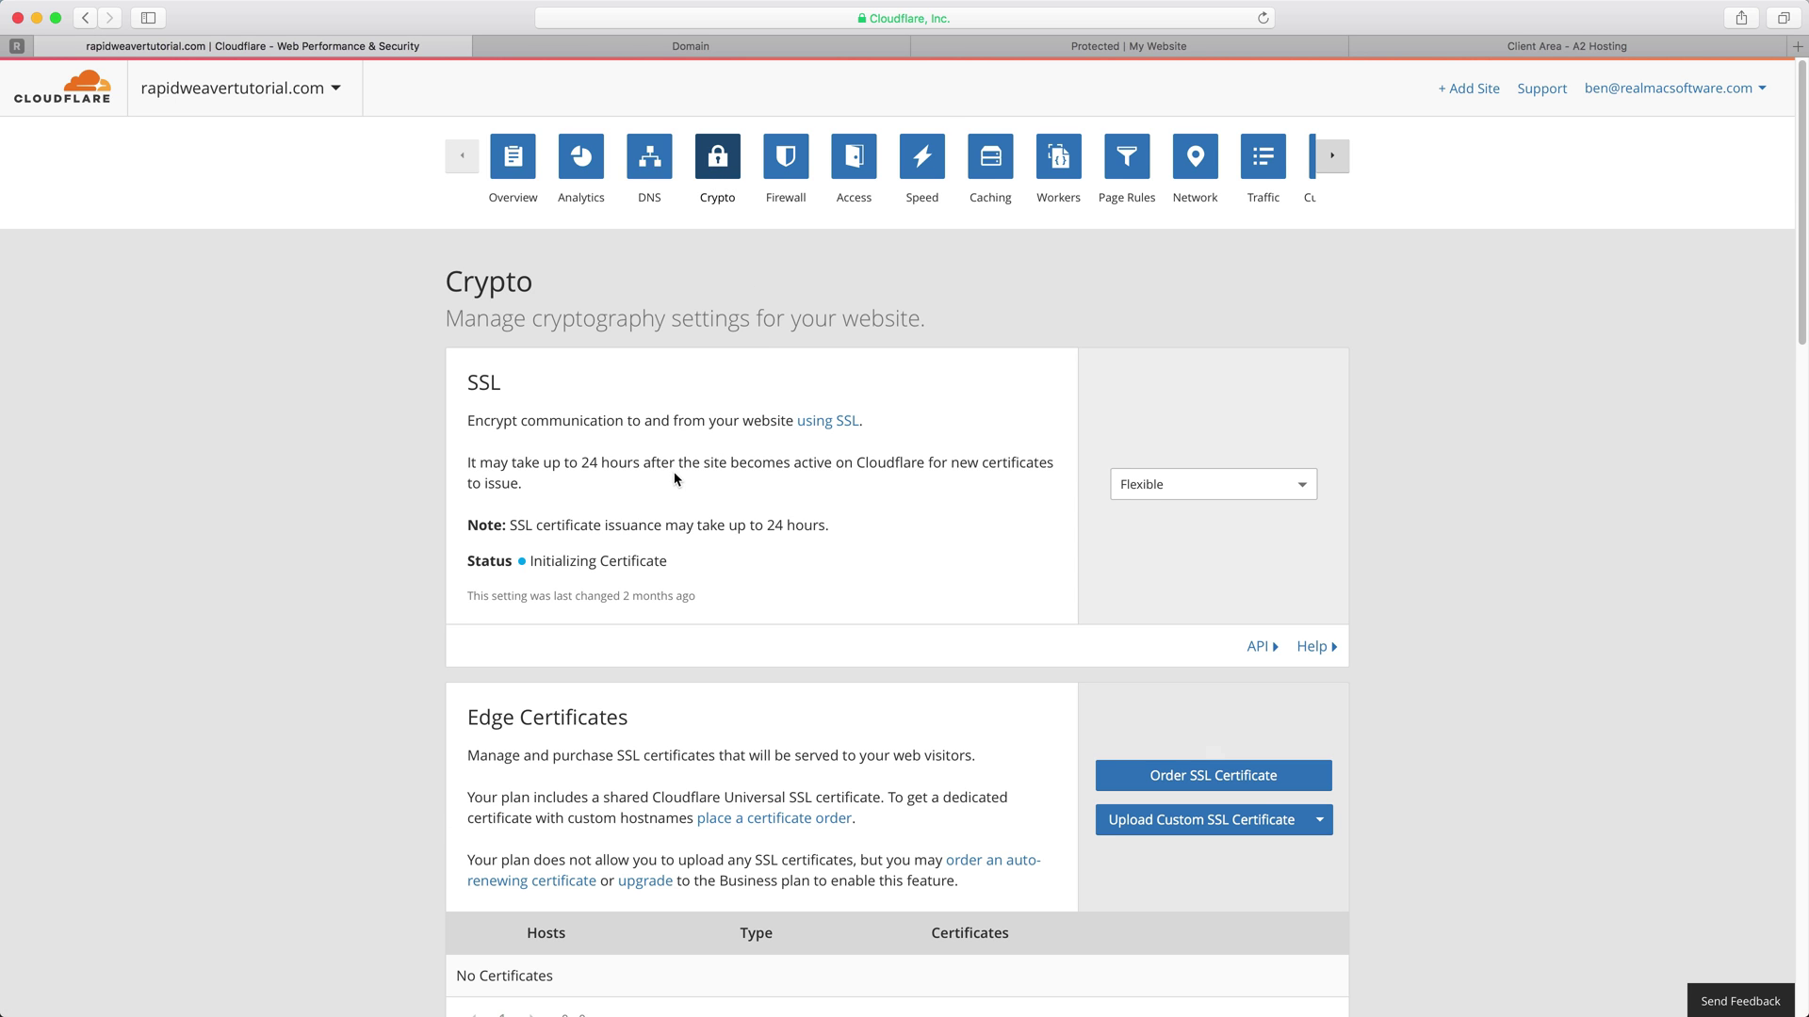
# Leave SSL on Flexible and wait for the status to read Active Certificate.
pyautogui.click(1130, 485)
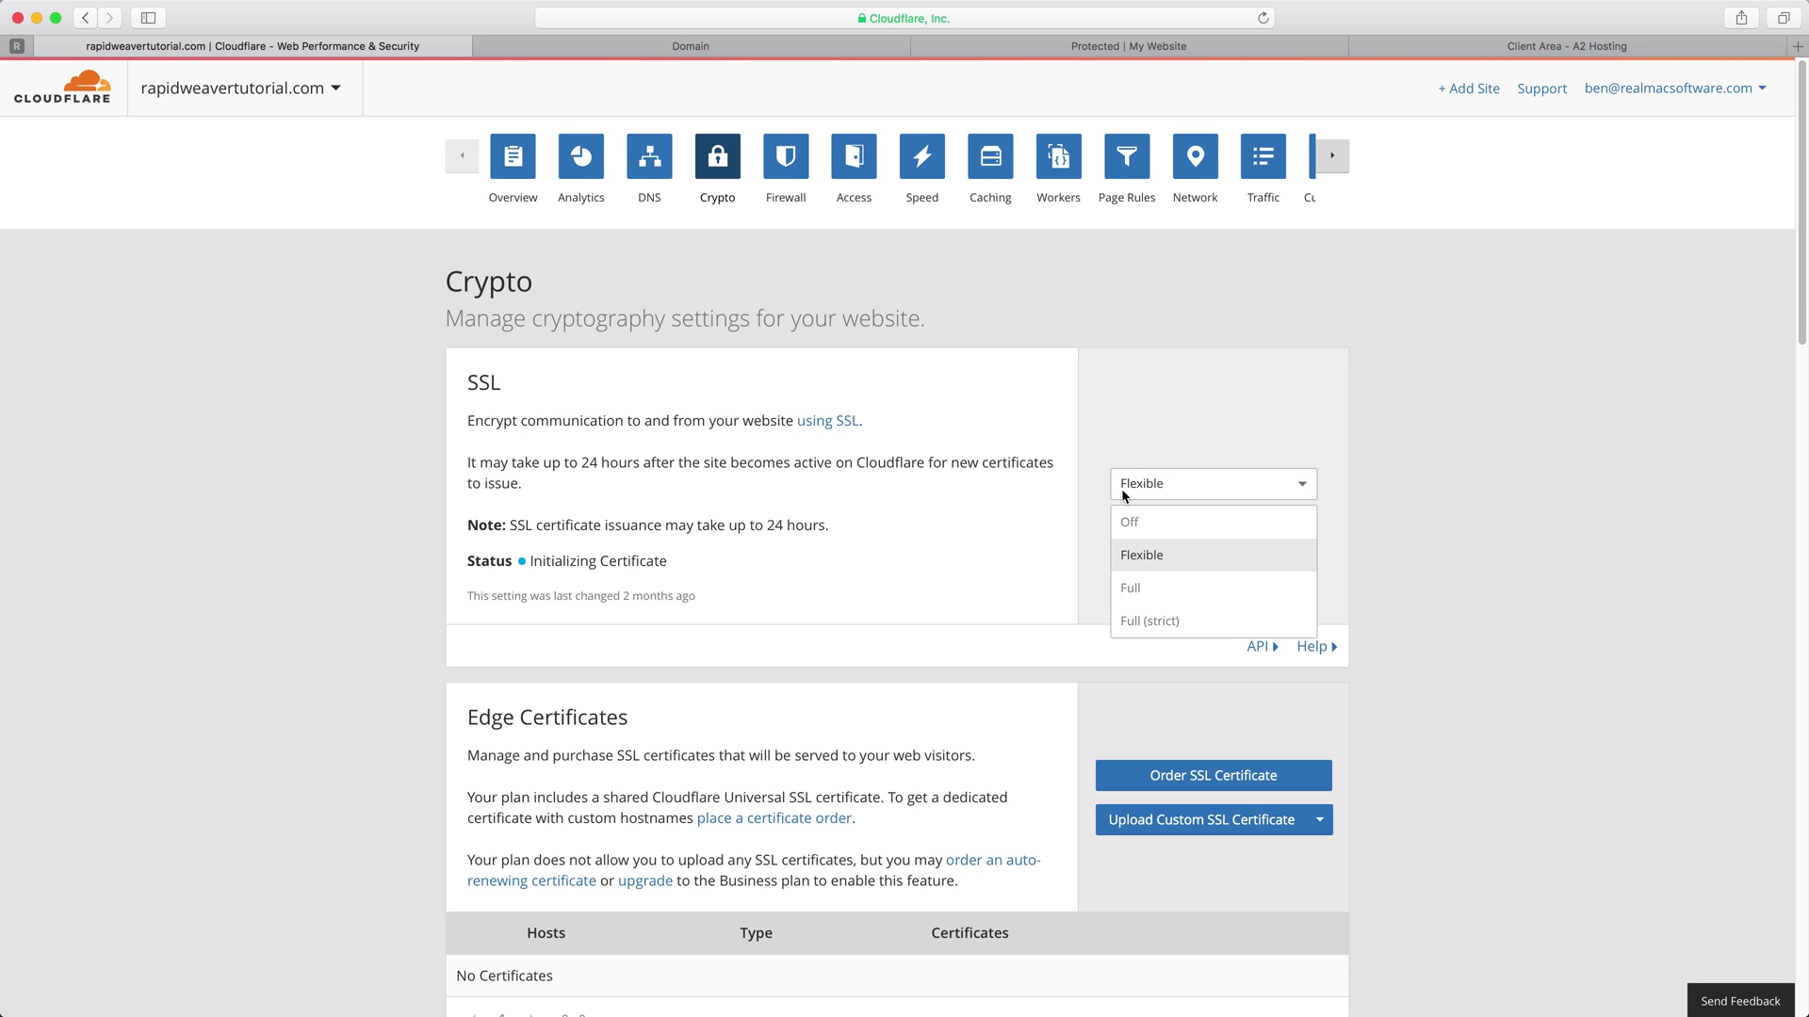
pyautogui.click(1134, 561)
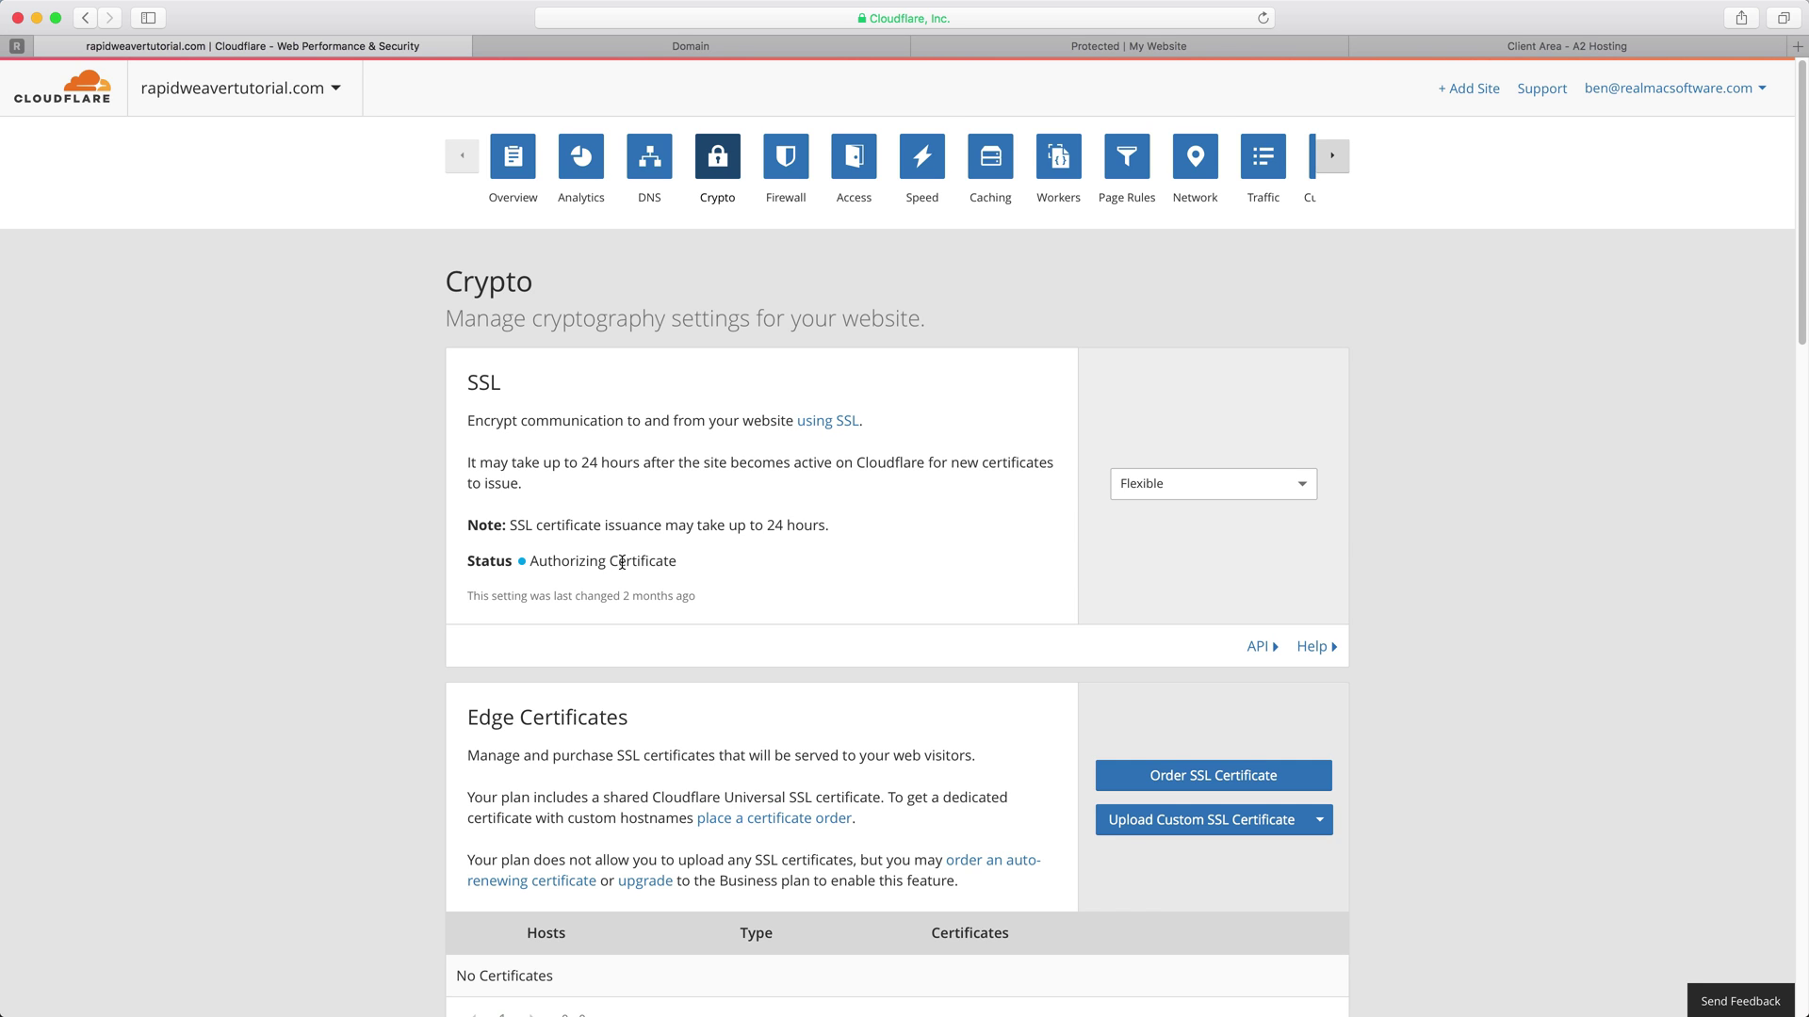
pyautogui.moveTo(686, 565); pyautogui.dragTo(533, 562)
pyautogui.click(526, 565)
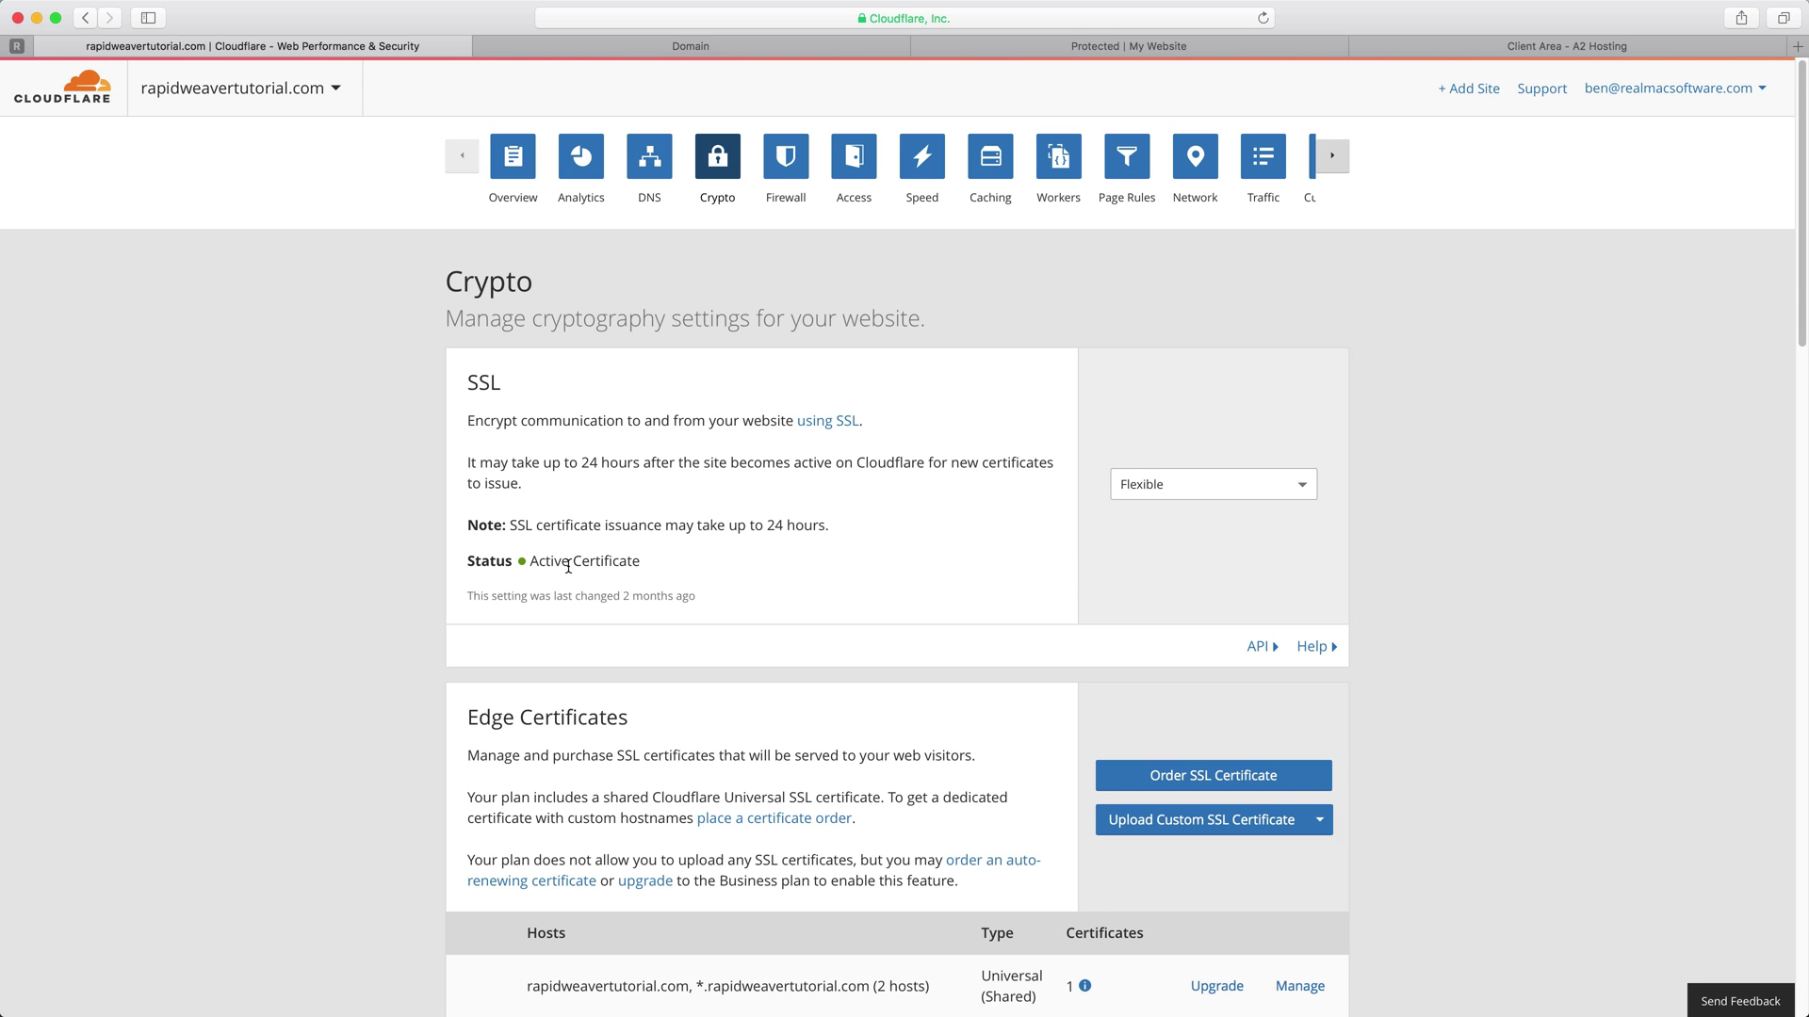
pyautogui.press('super+space')
pyautogui.write('ch')
pyautogui.press('Return')
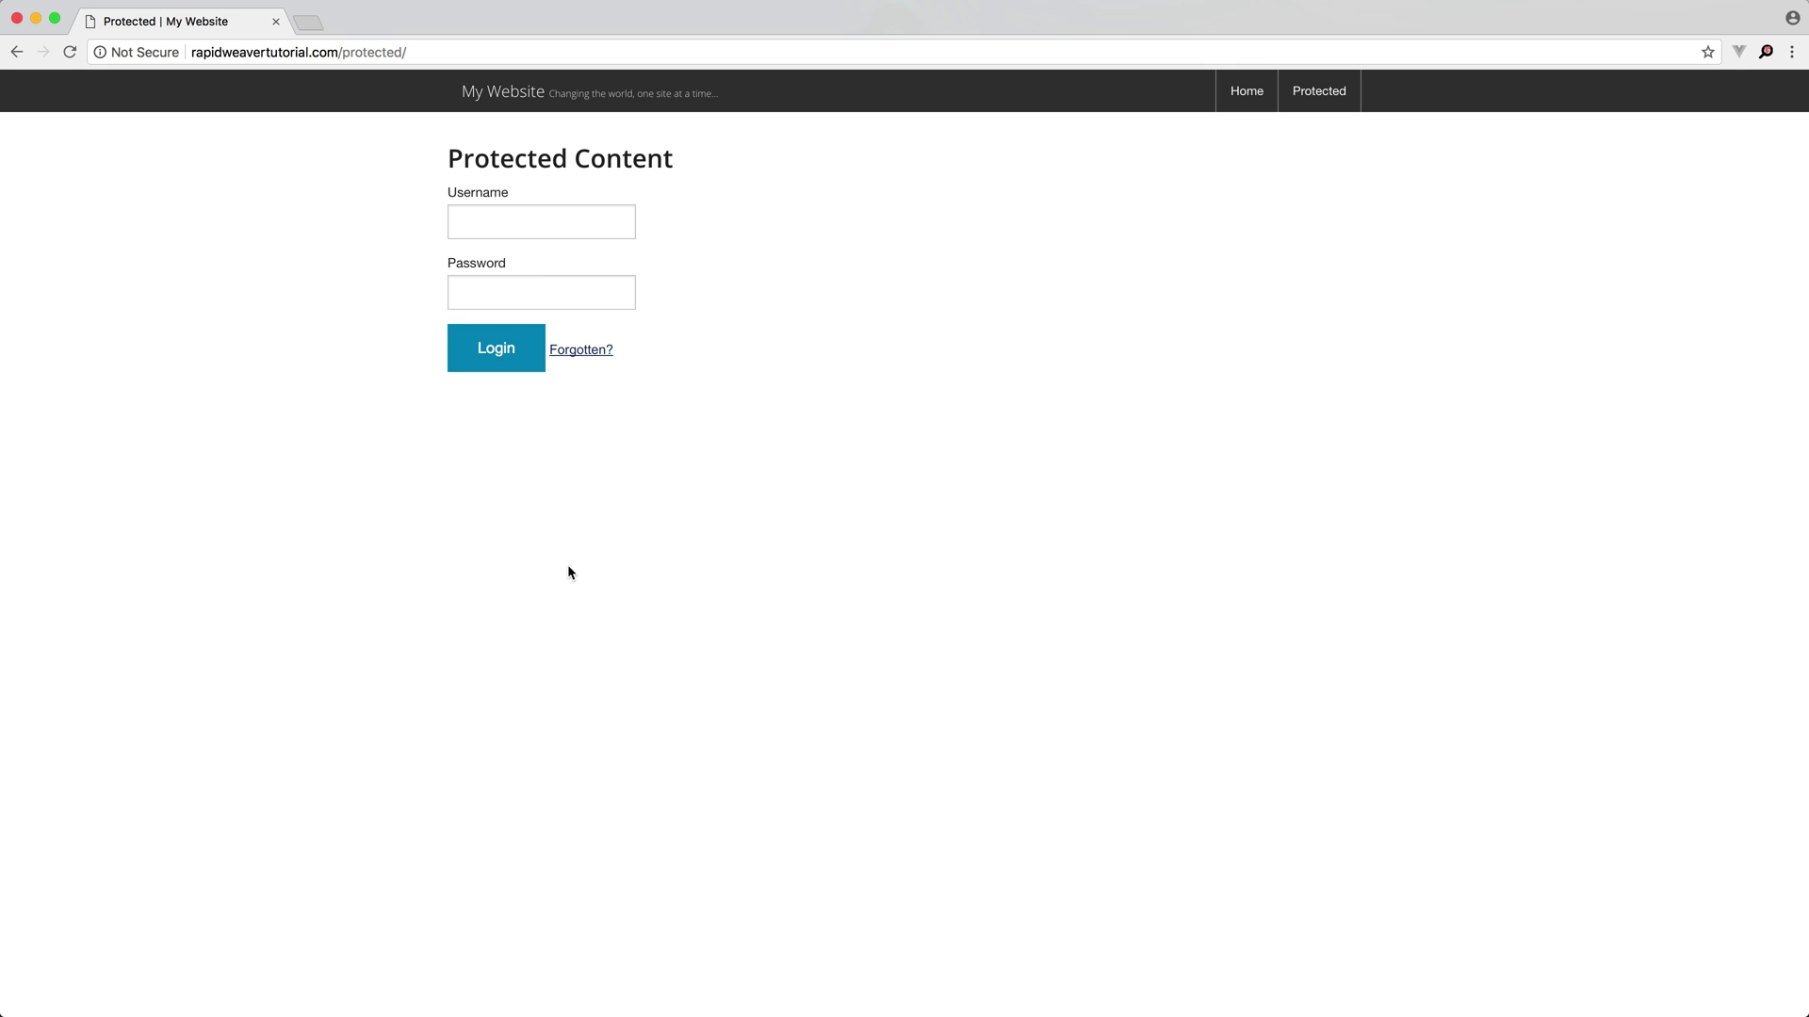
pyautogui.click(193, 53)
pyautogui.click(193, 52)
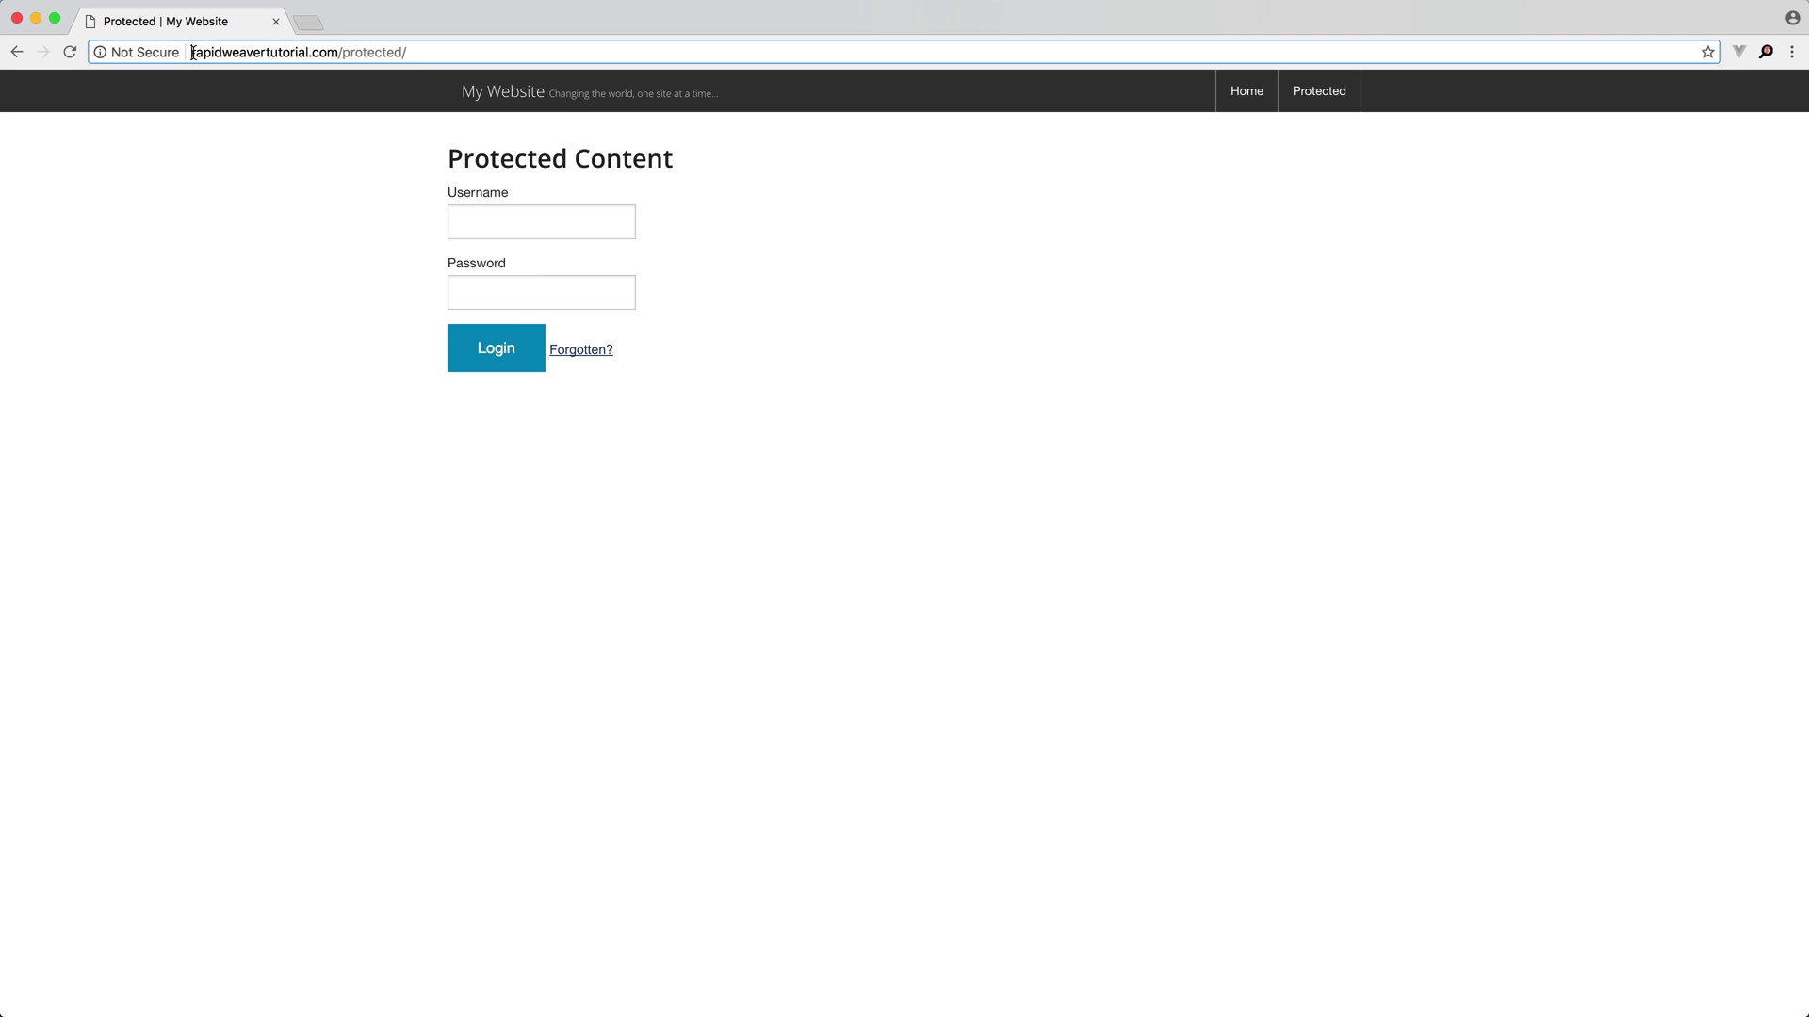
pyautogui.write('https://')
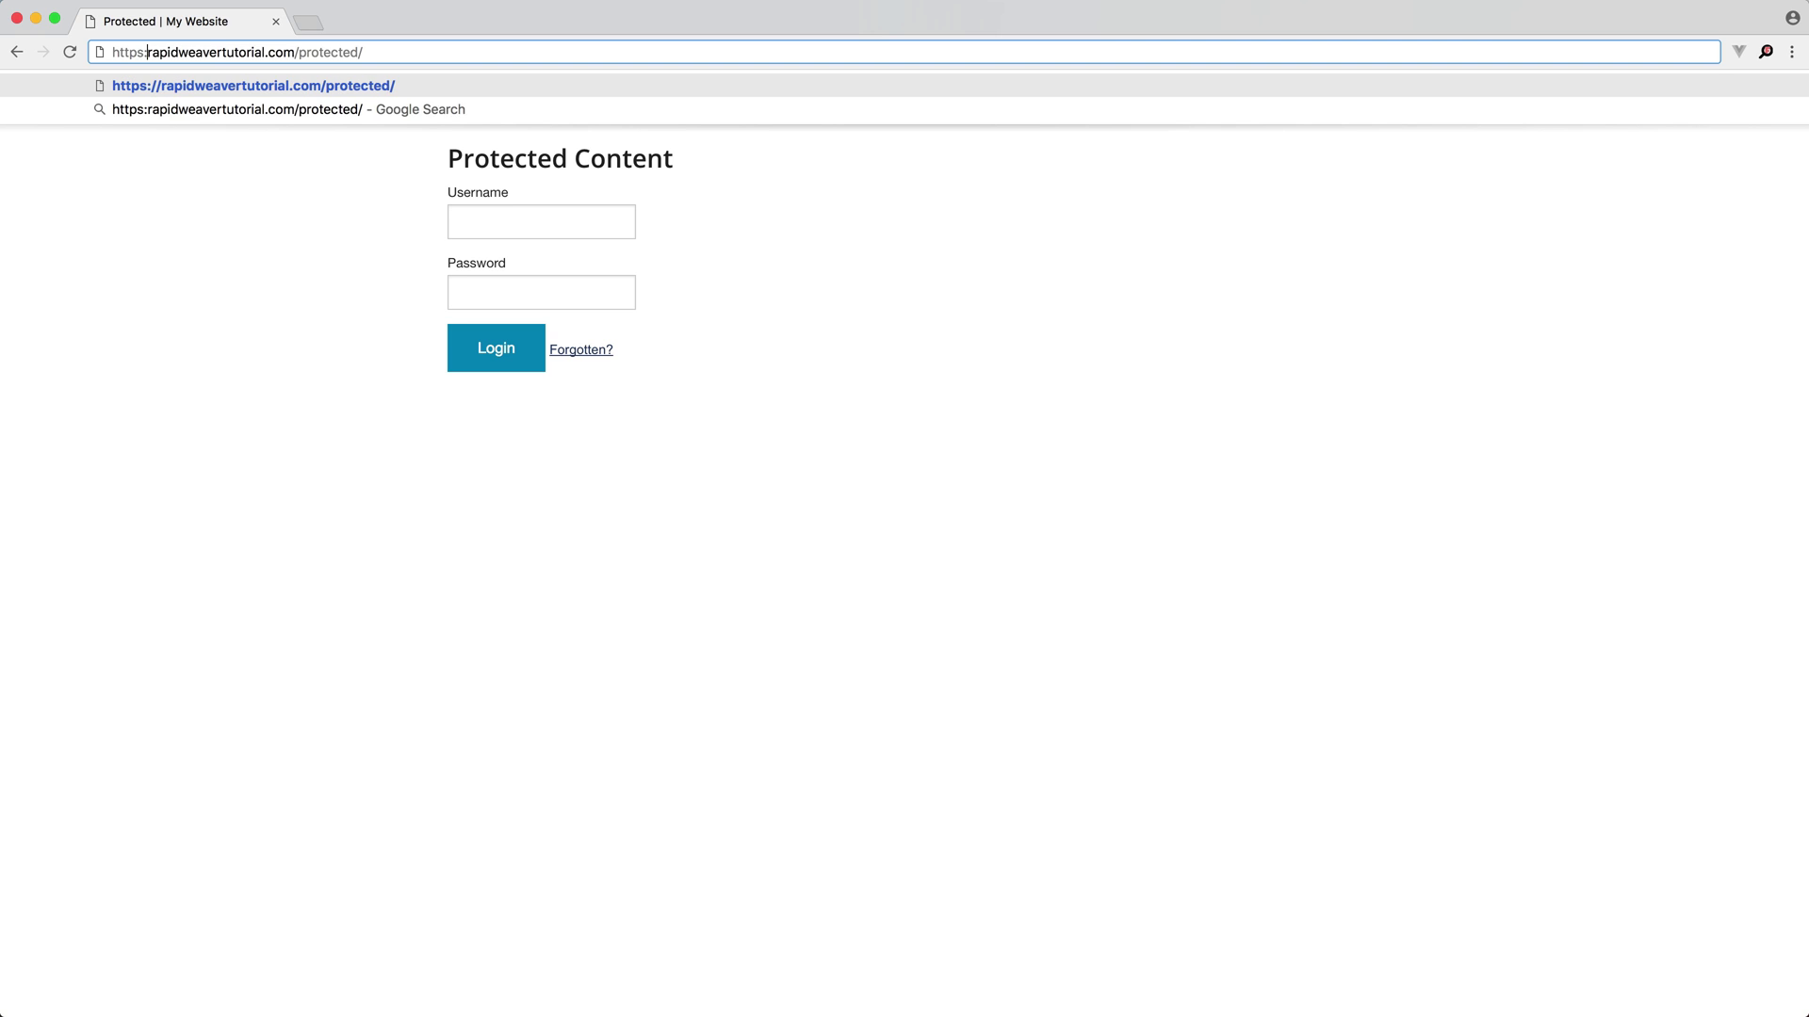
pyautogui.press('Return')
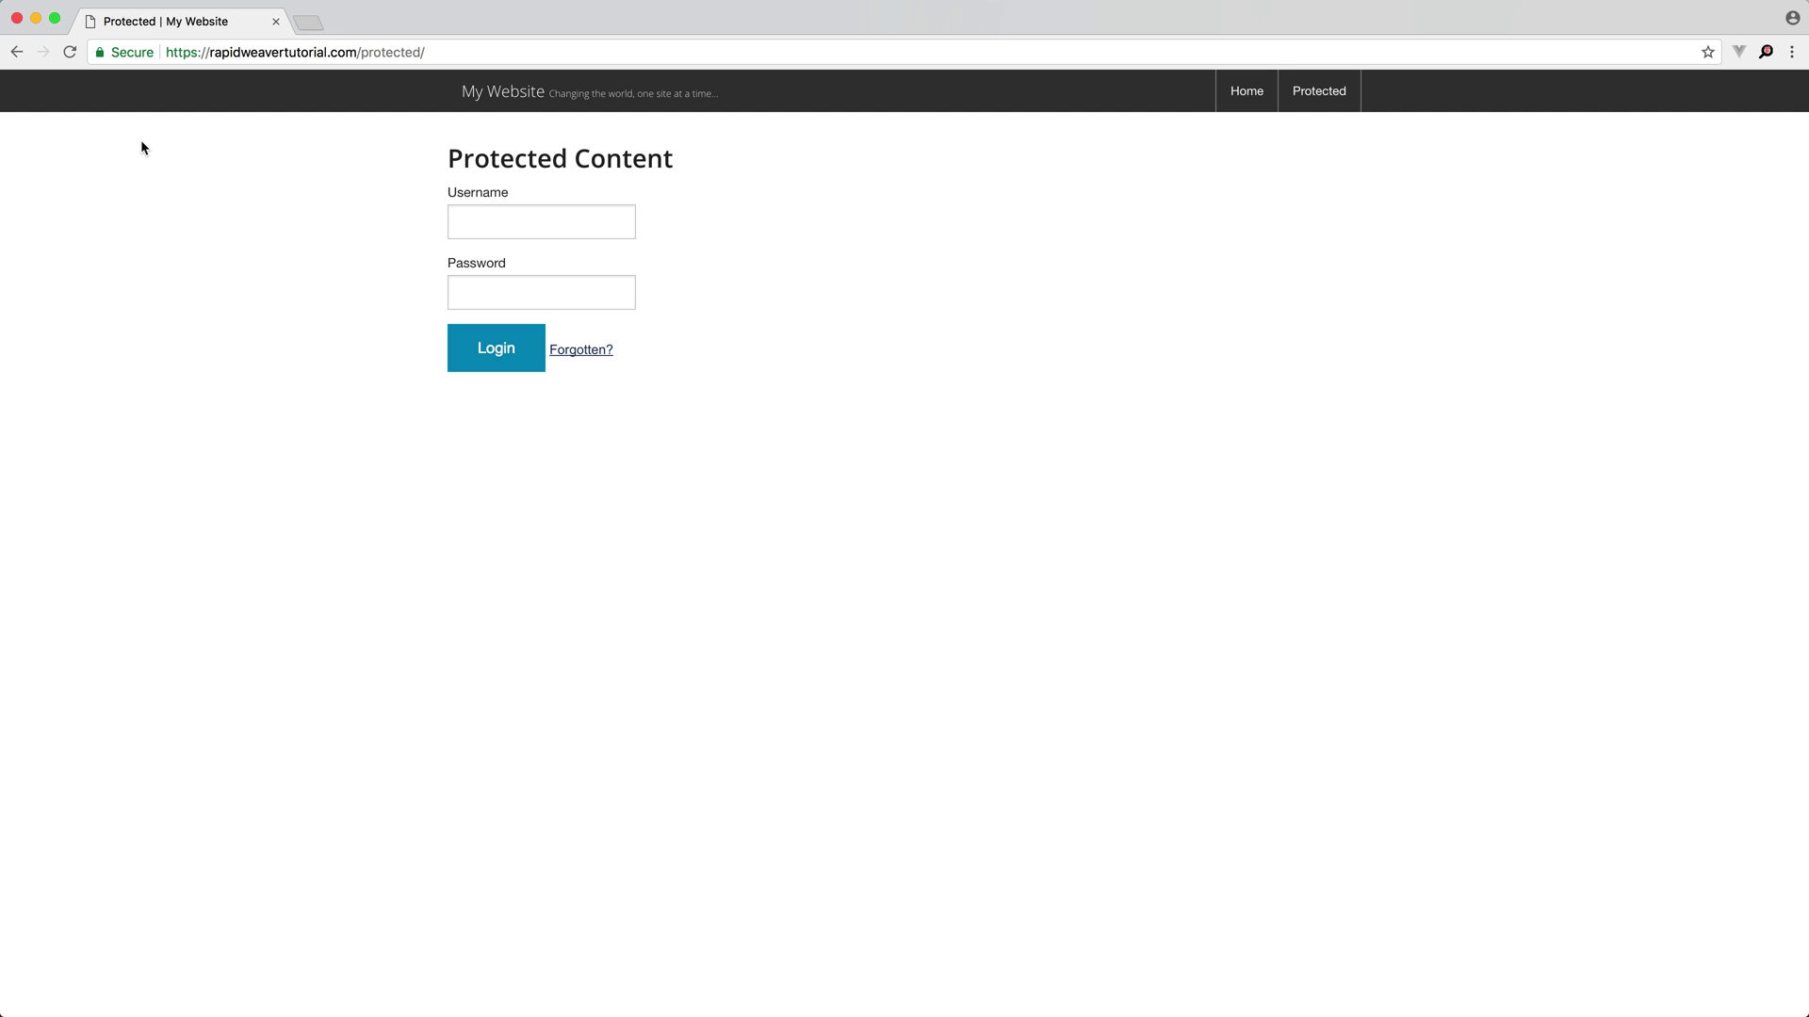
# Reload the Protected page over plain http to see it marked Not Secure.
pyautogui.press('super+l')
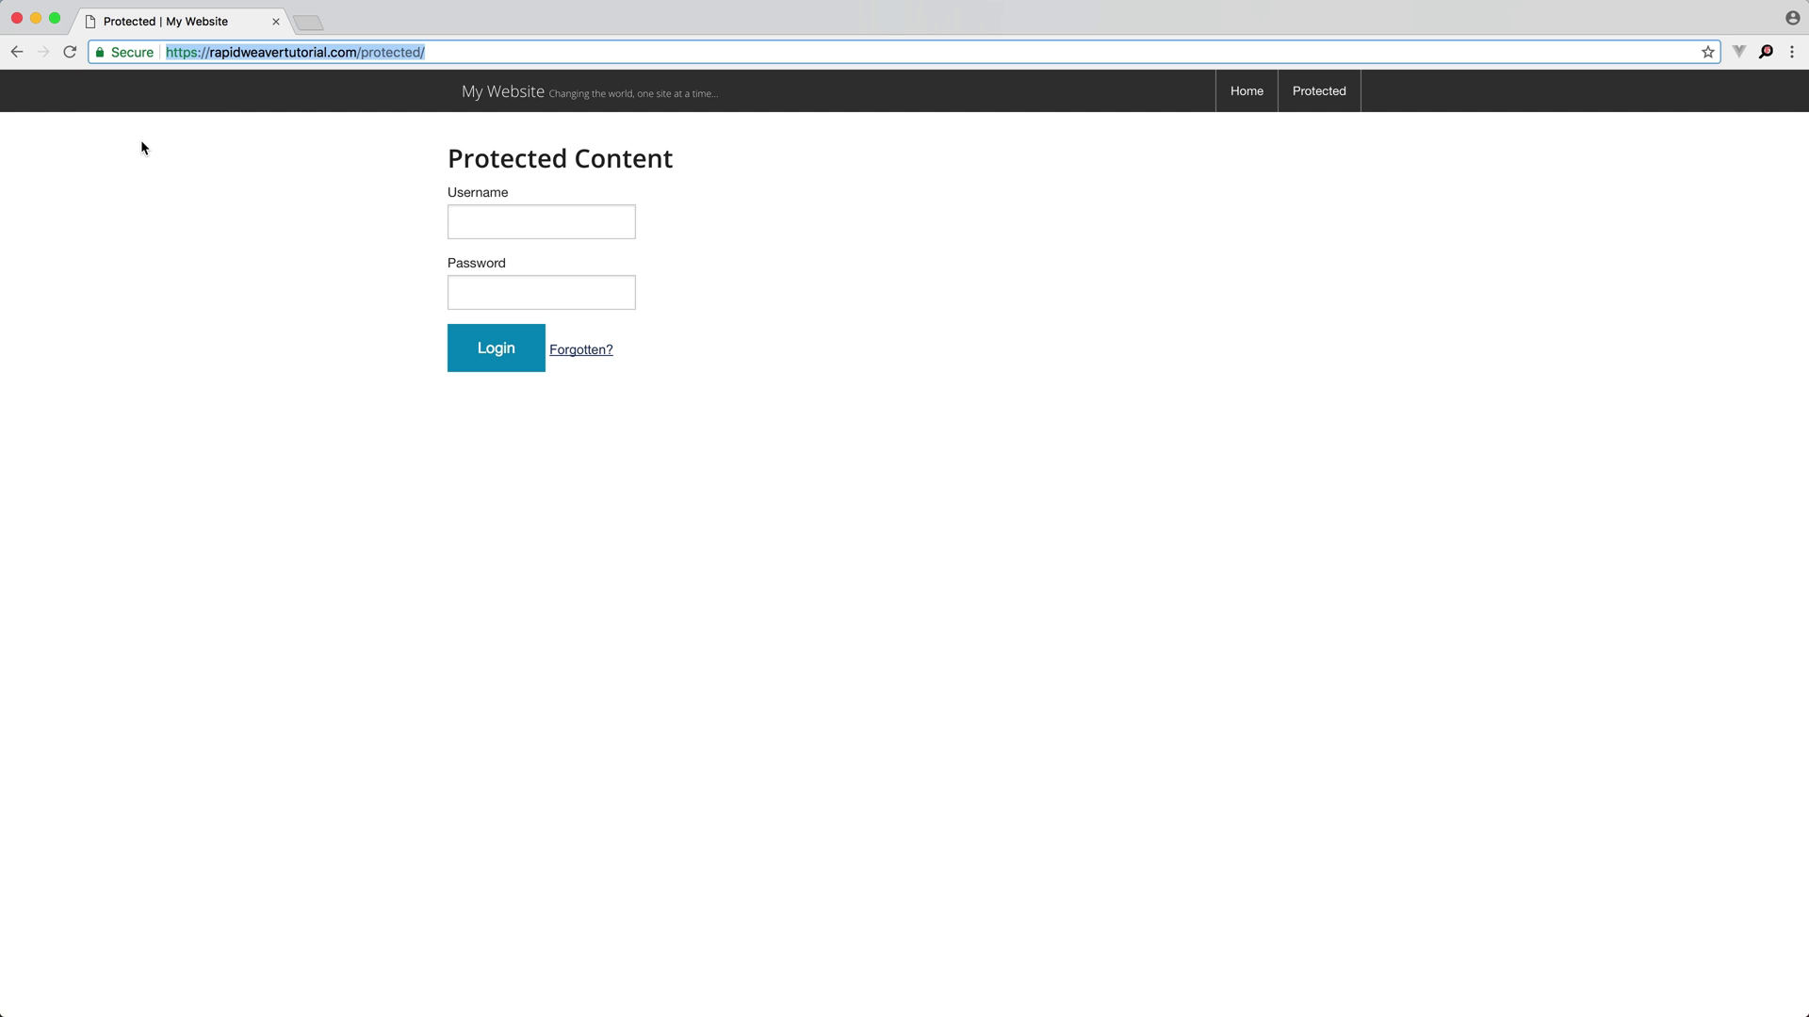
pyautogui.click(197, 54)
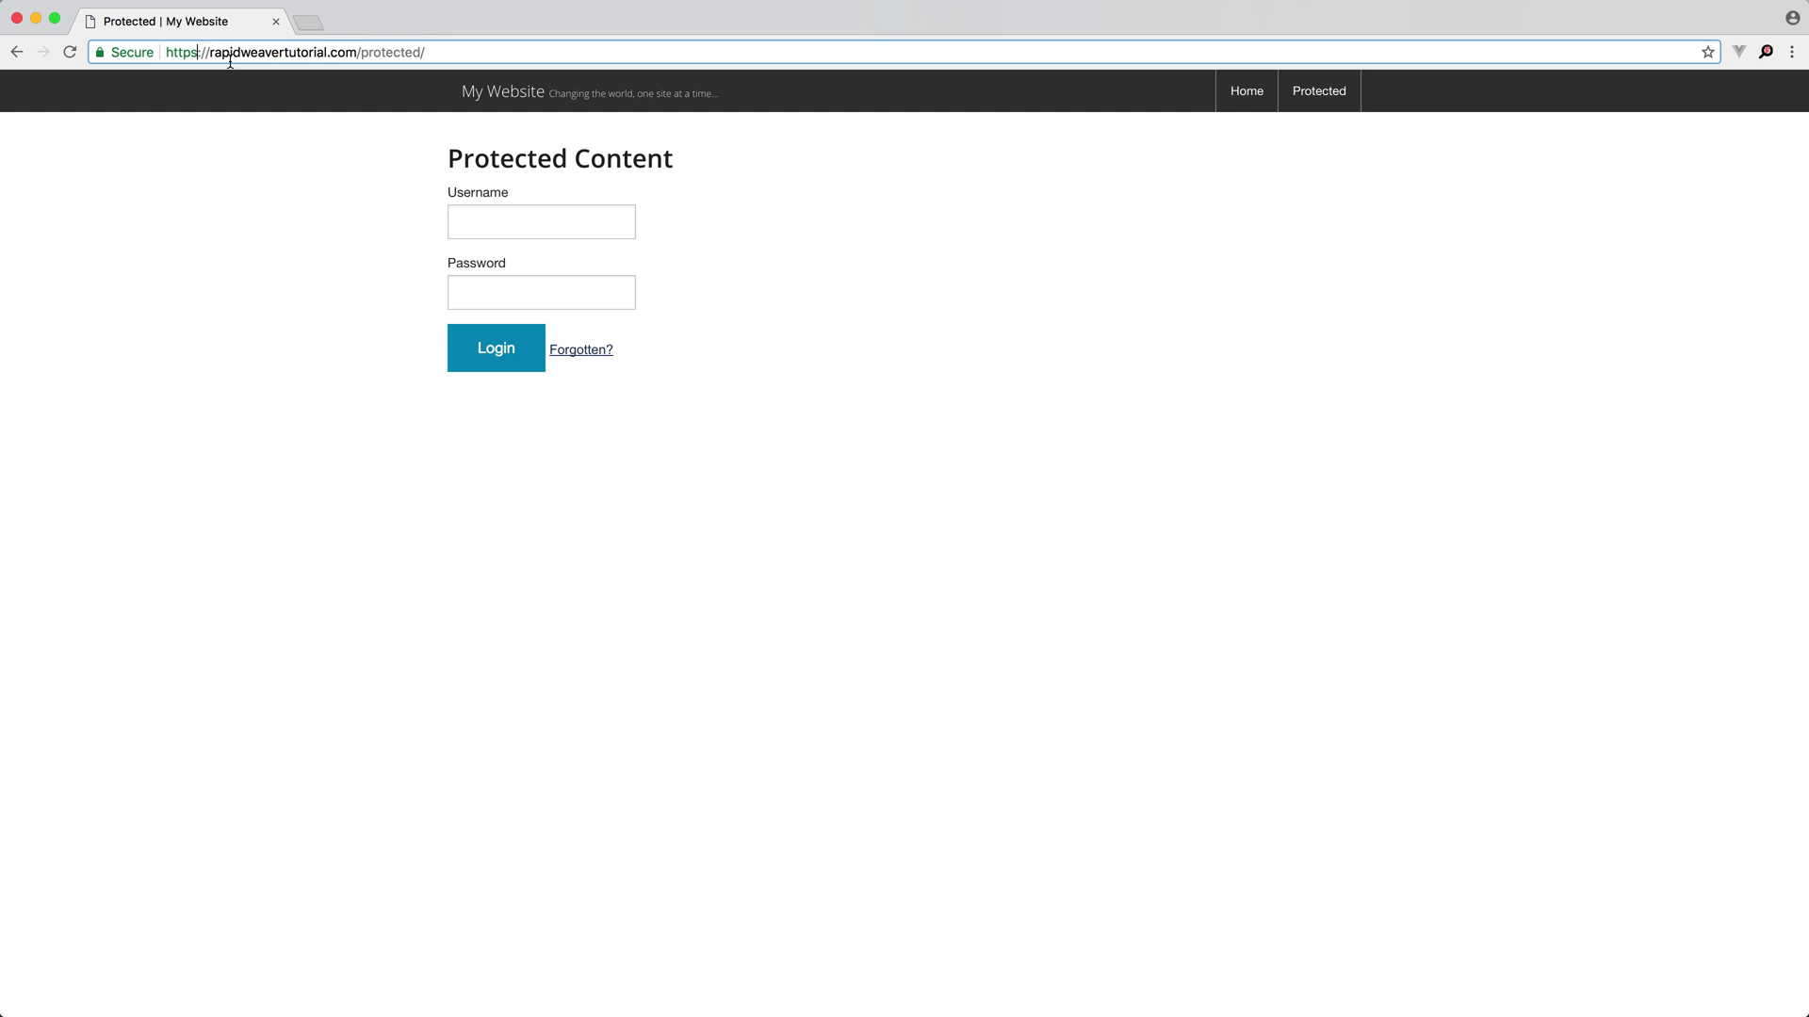
pyautogui.press('BackSpace')
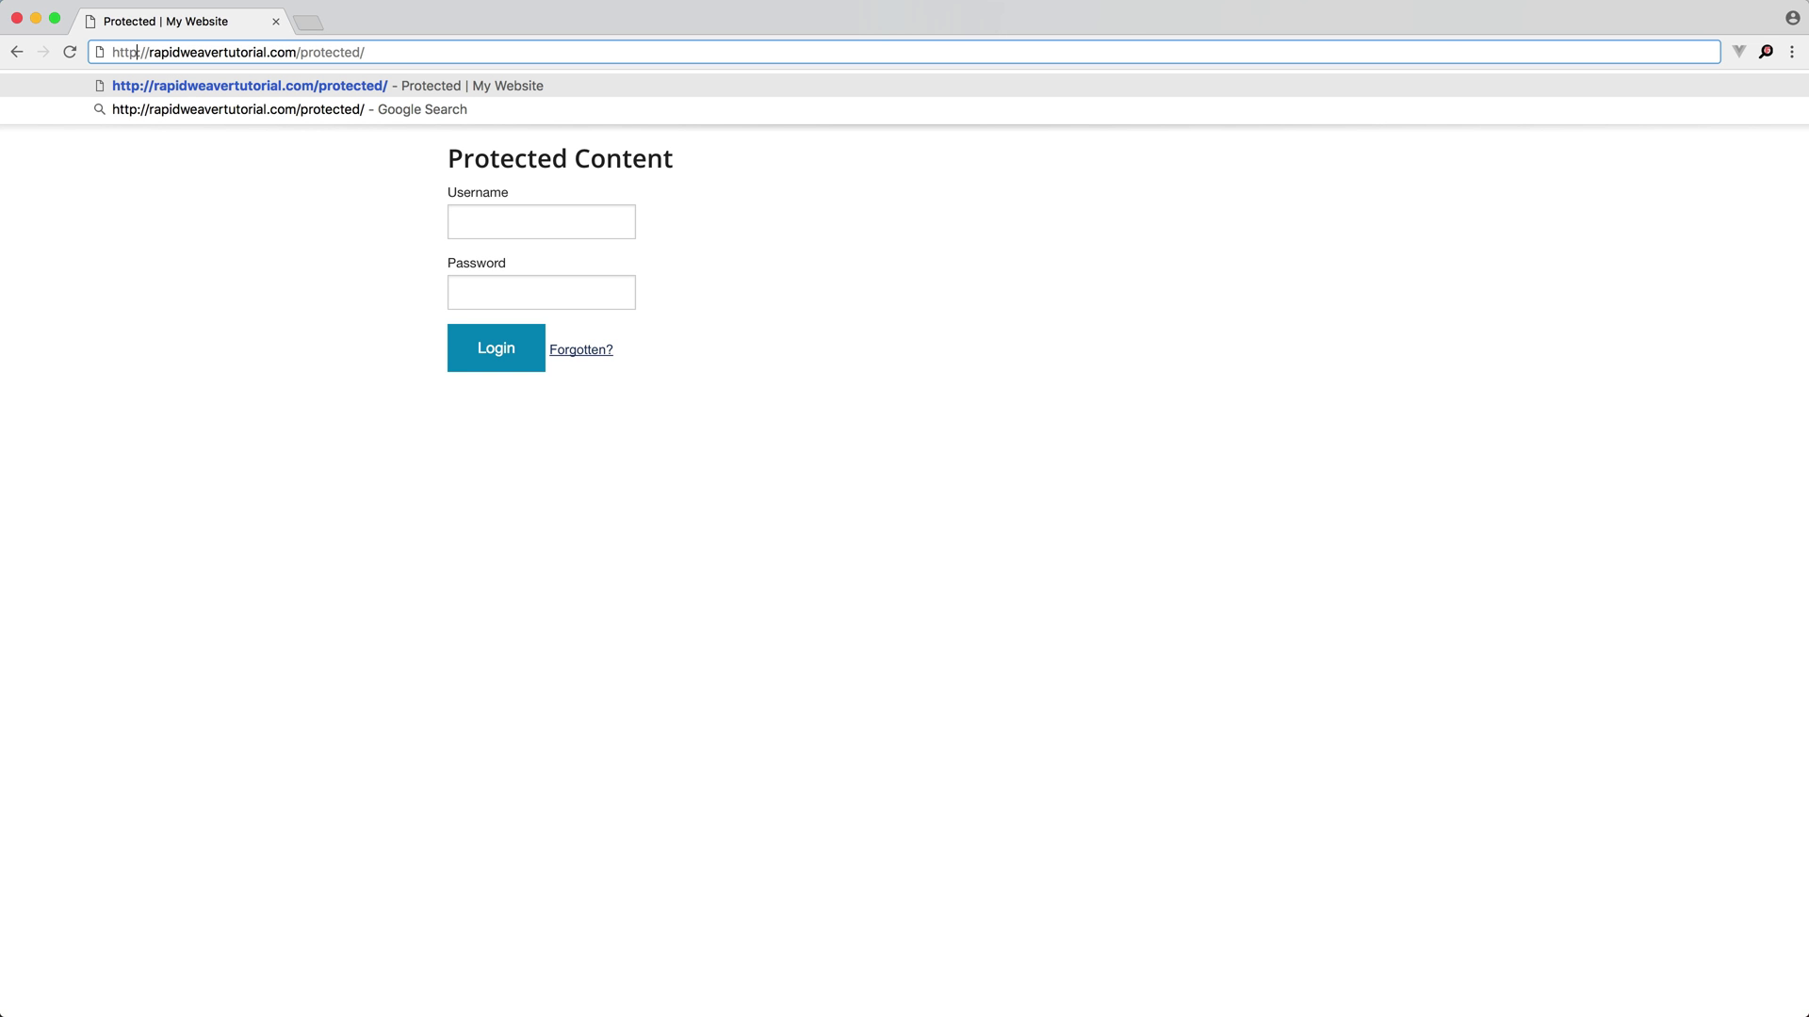
pyautogui.press('Return')
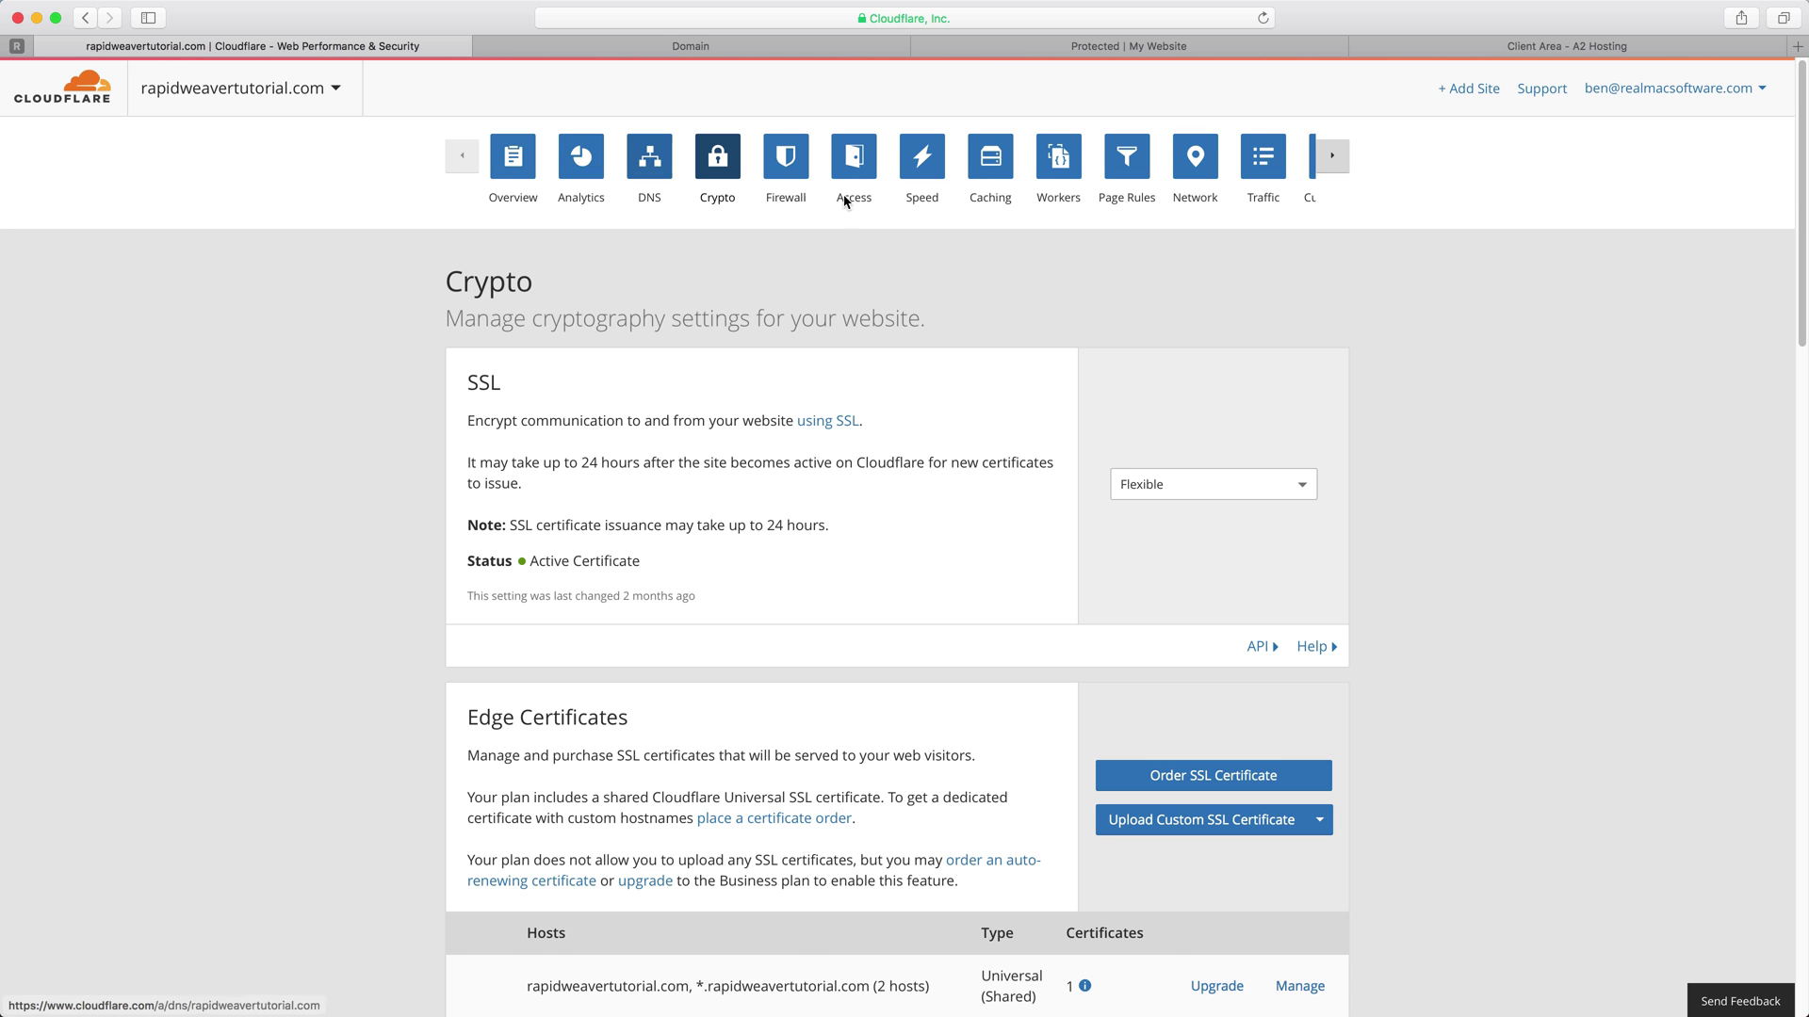
# Start a new page rule whose setting is Always Use HTTPS.
pyautogui.click(1124, 162)
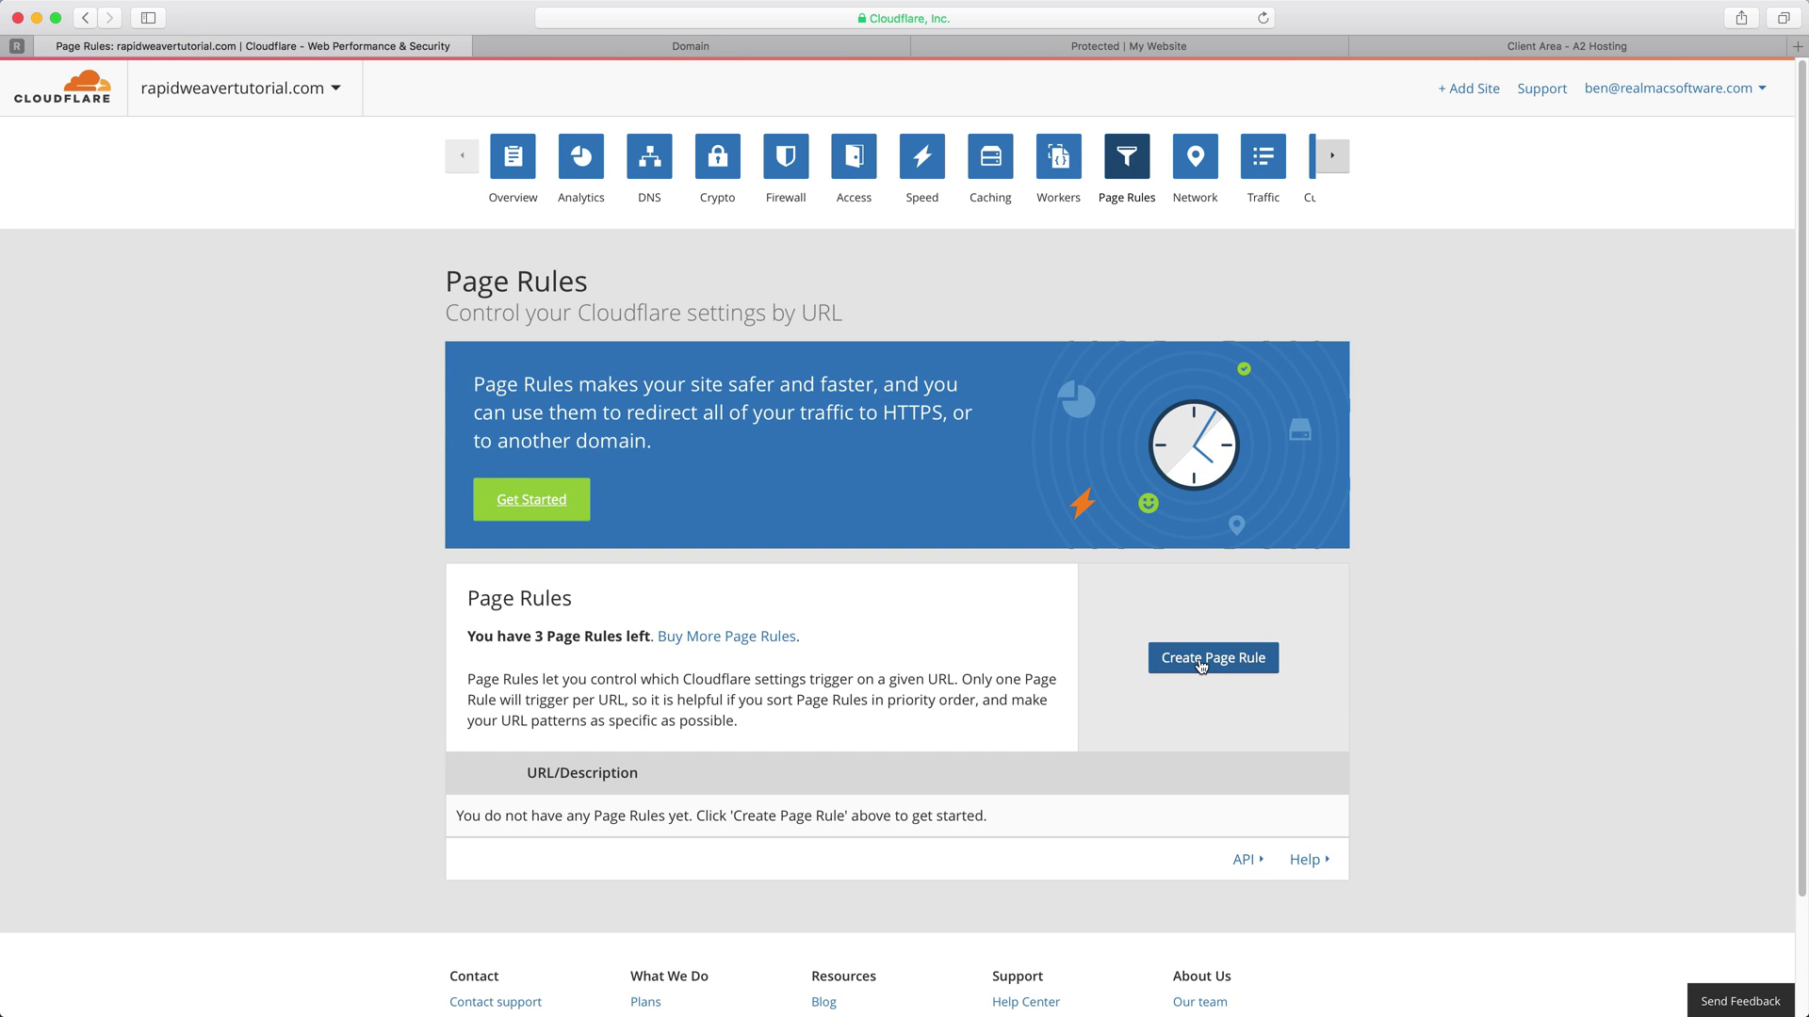
pyautogui.click(1201, 666)
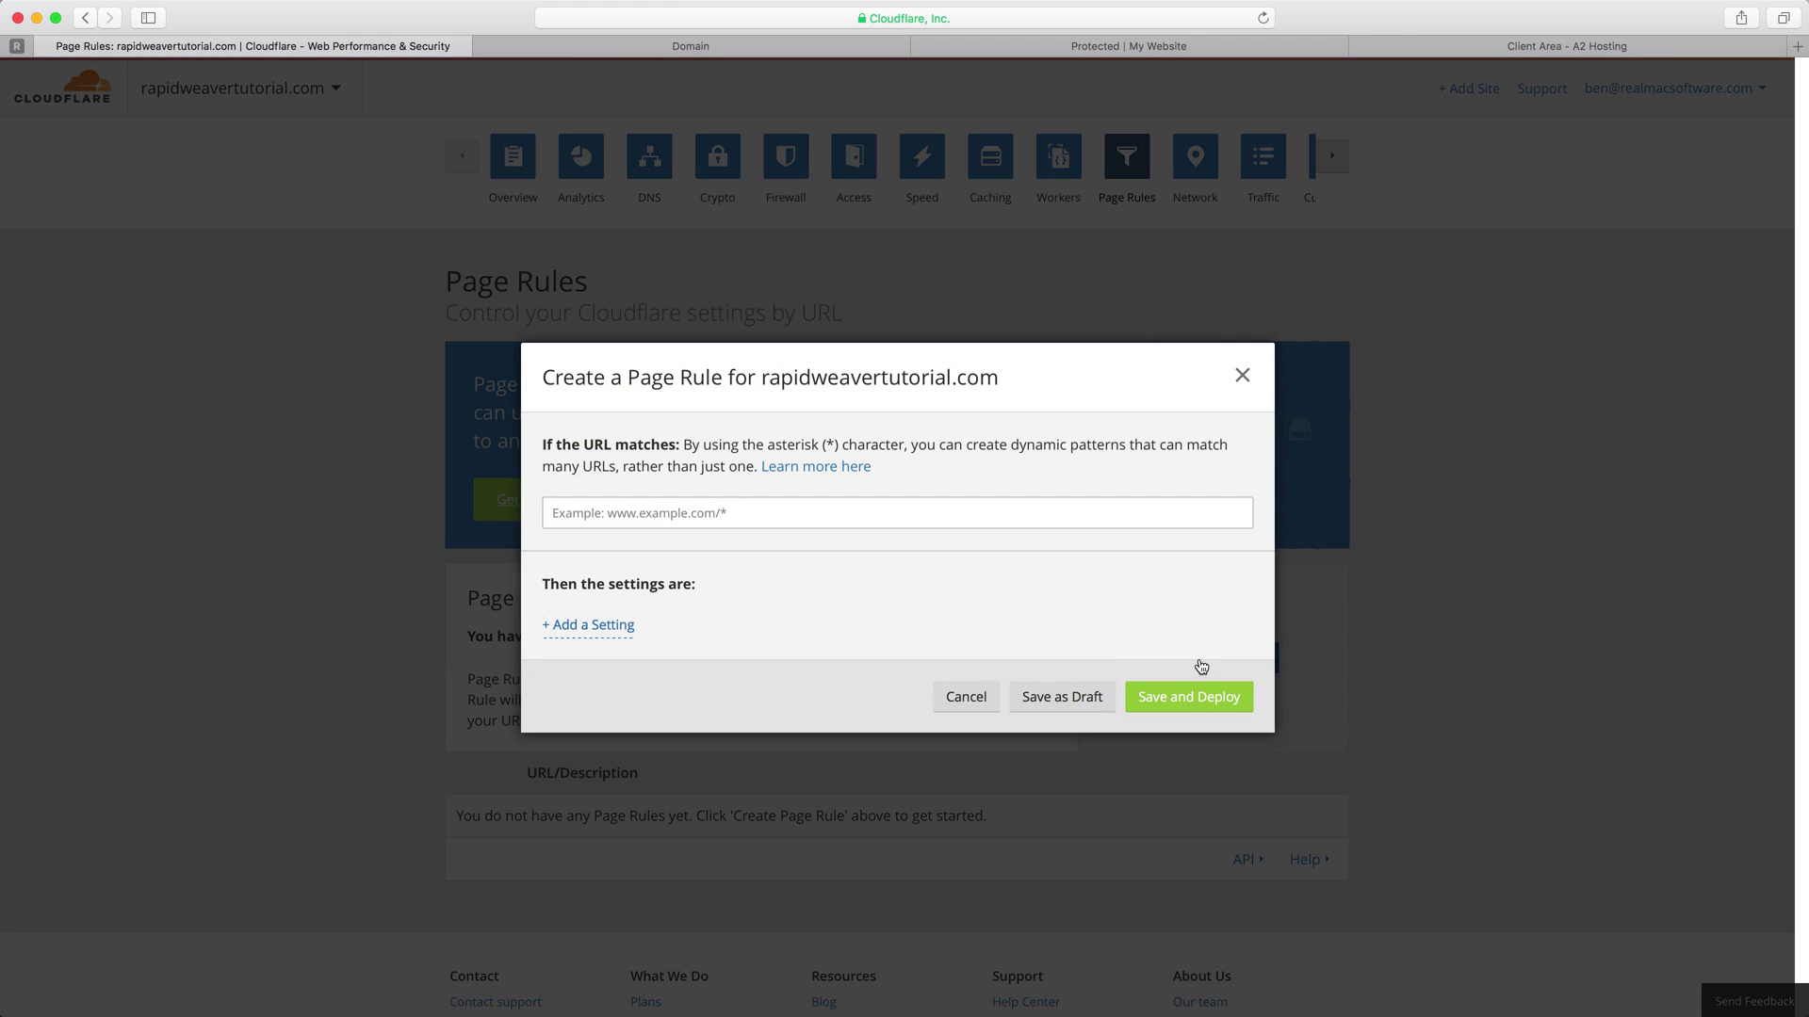
pyautogui.click(796, 507)
pyautogui.click(588, 624)
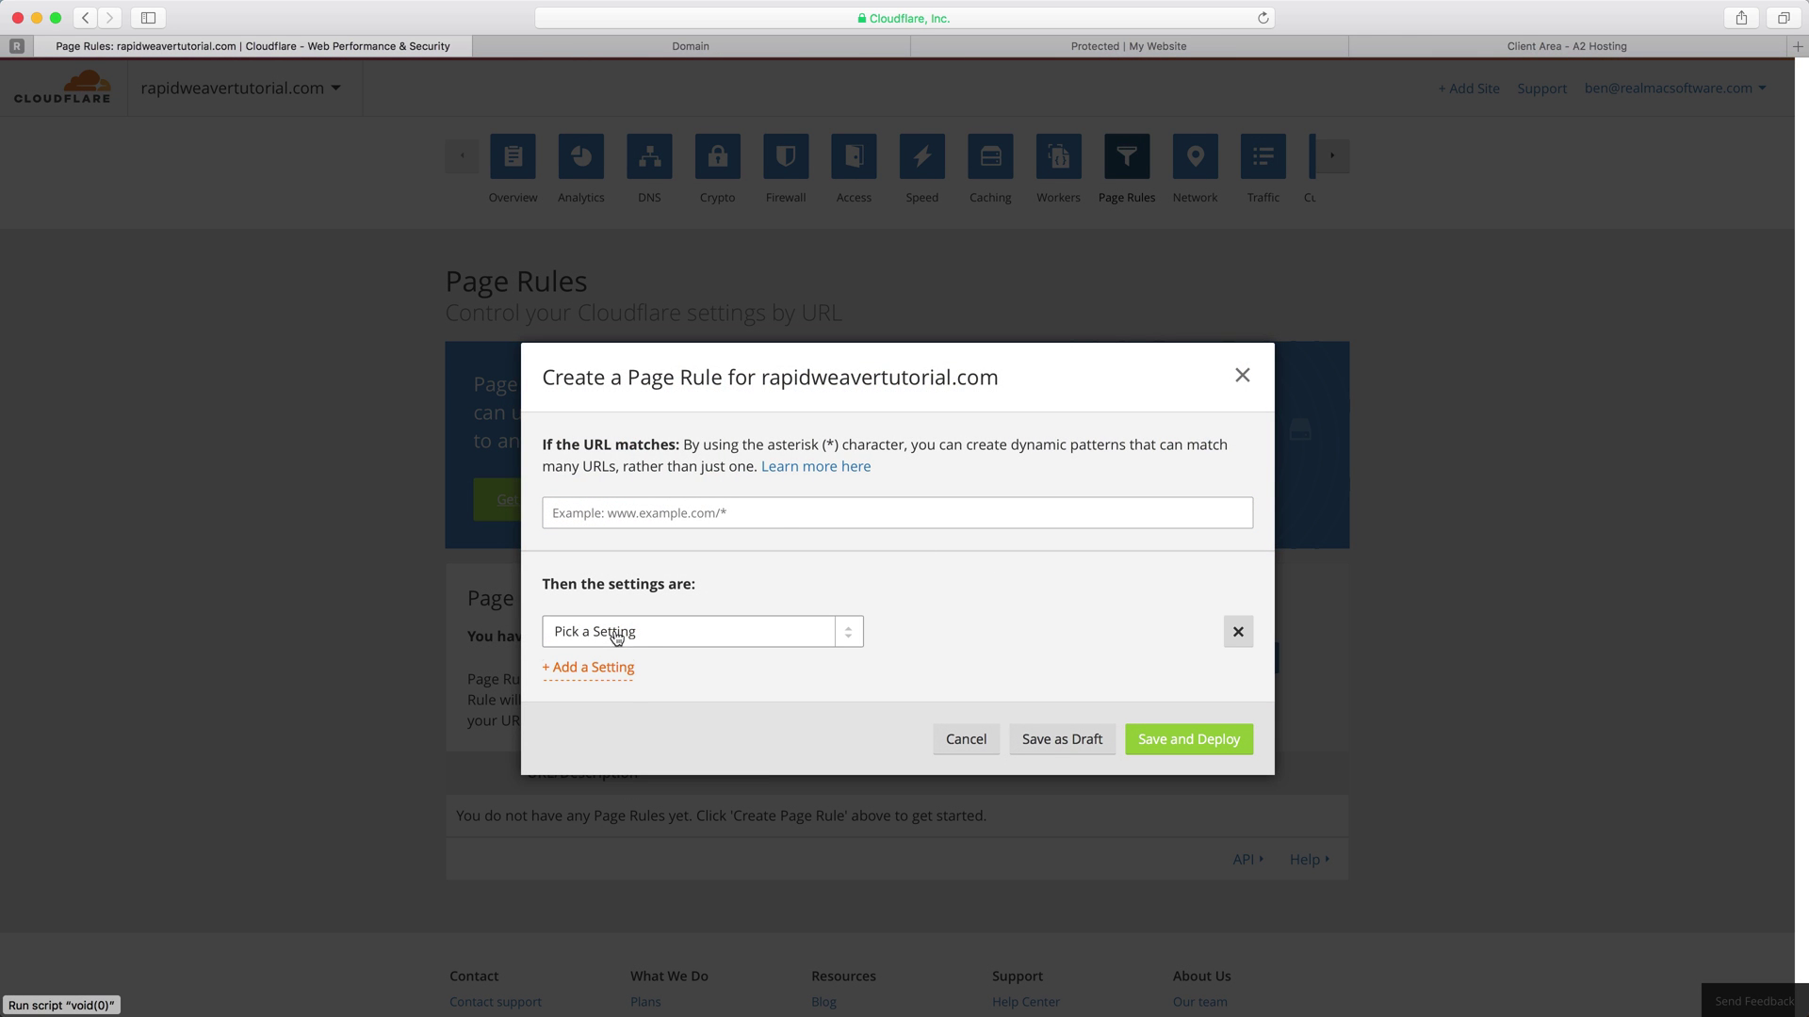
pyautogui.click(842, 637)
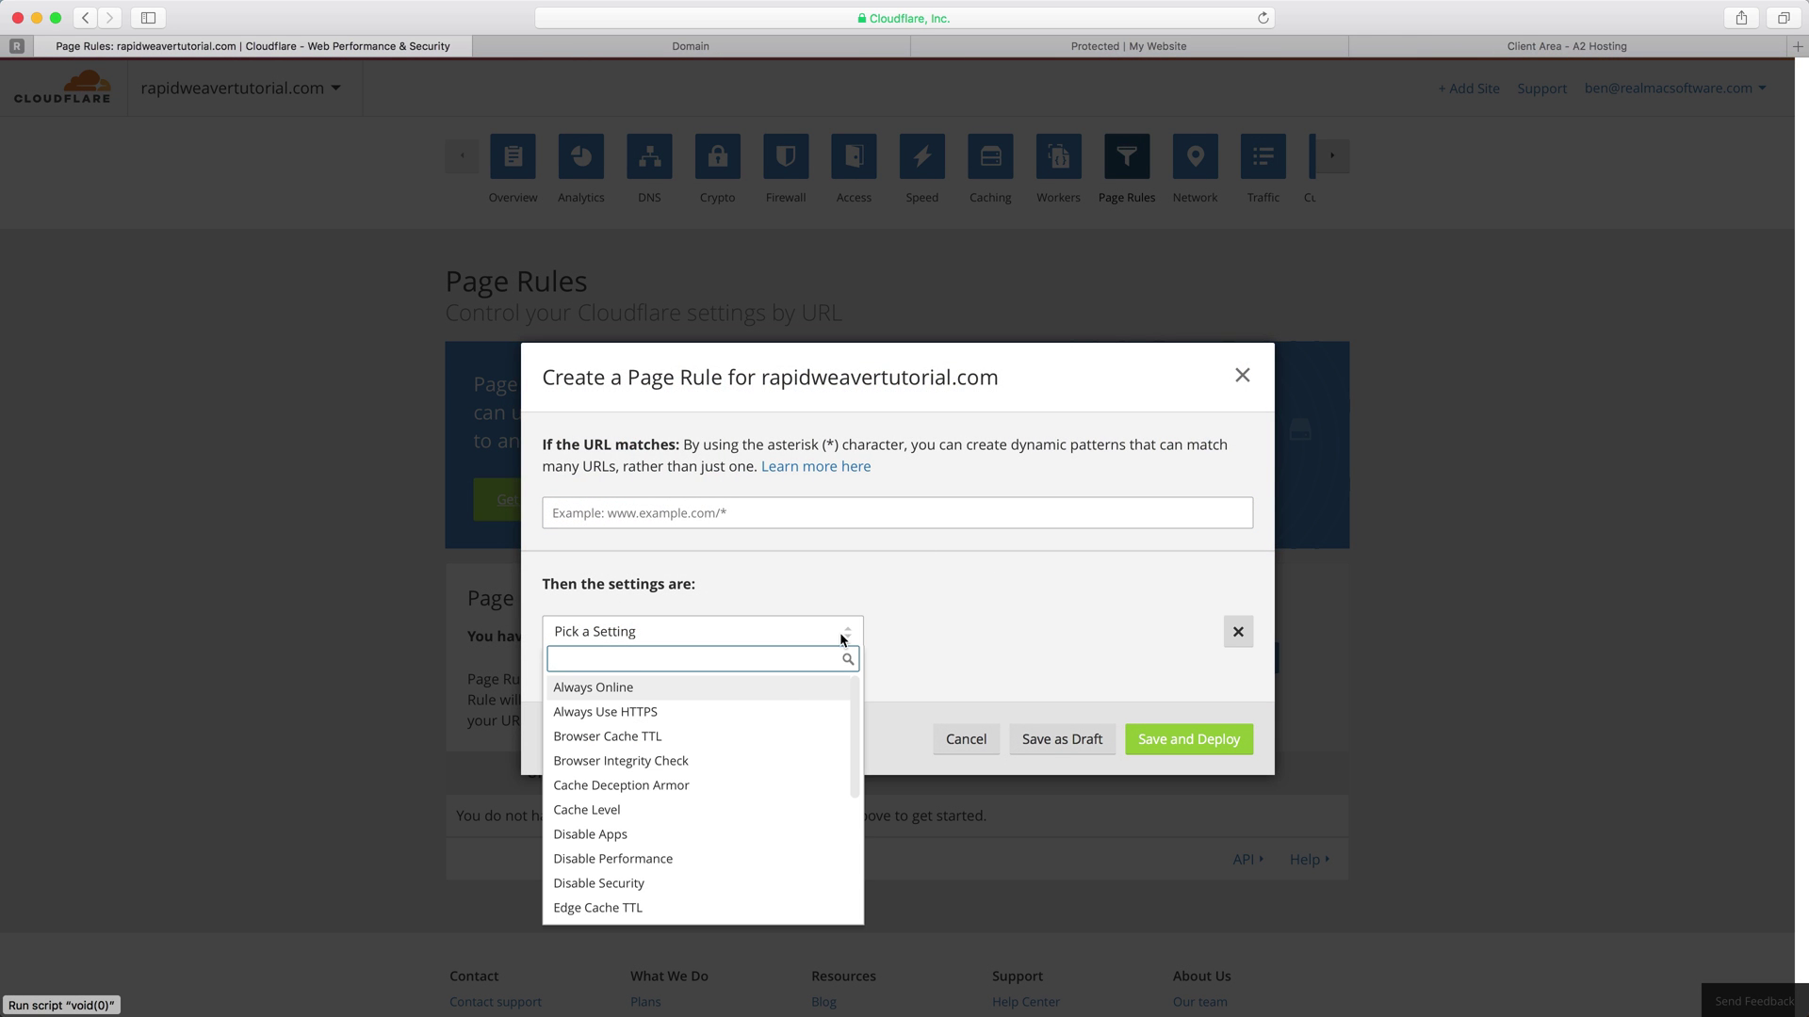
pyautogui.click(641, 714)
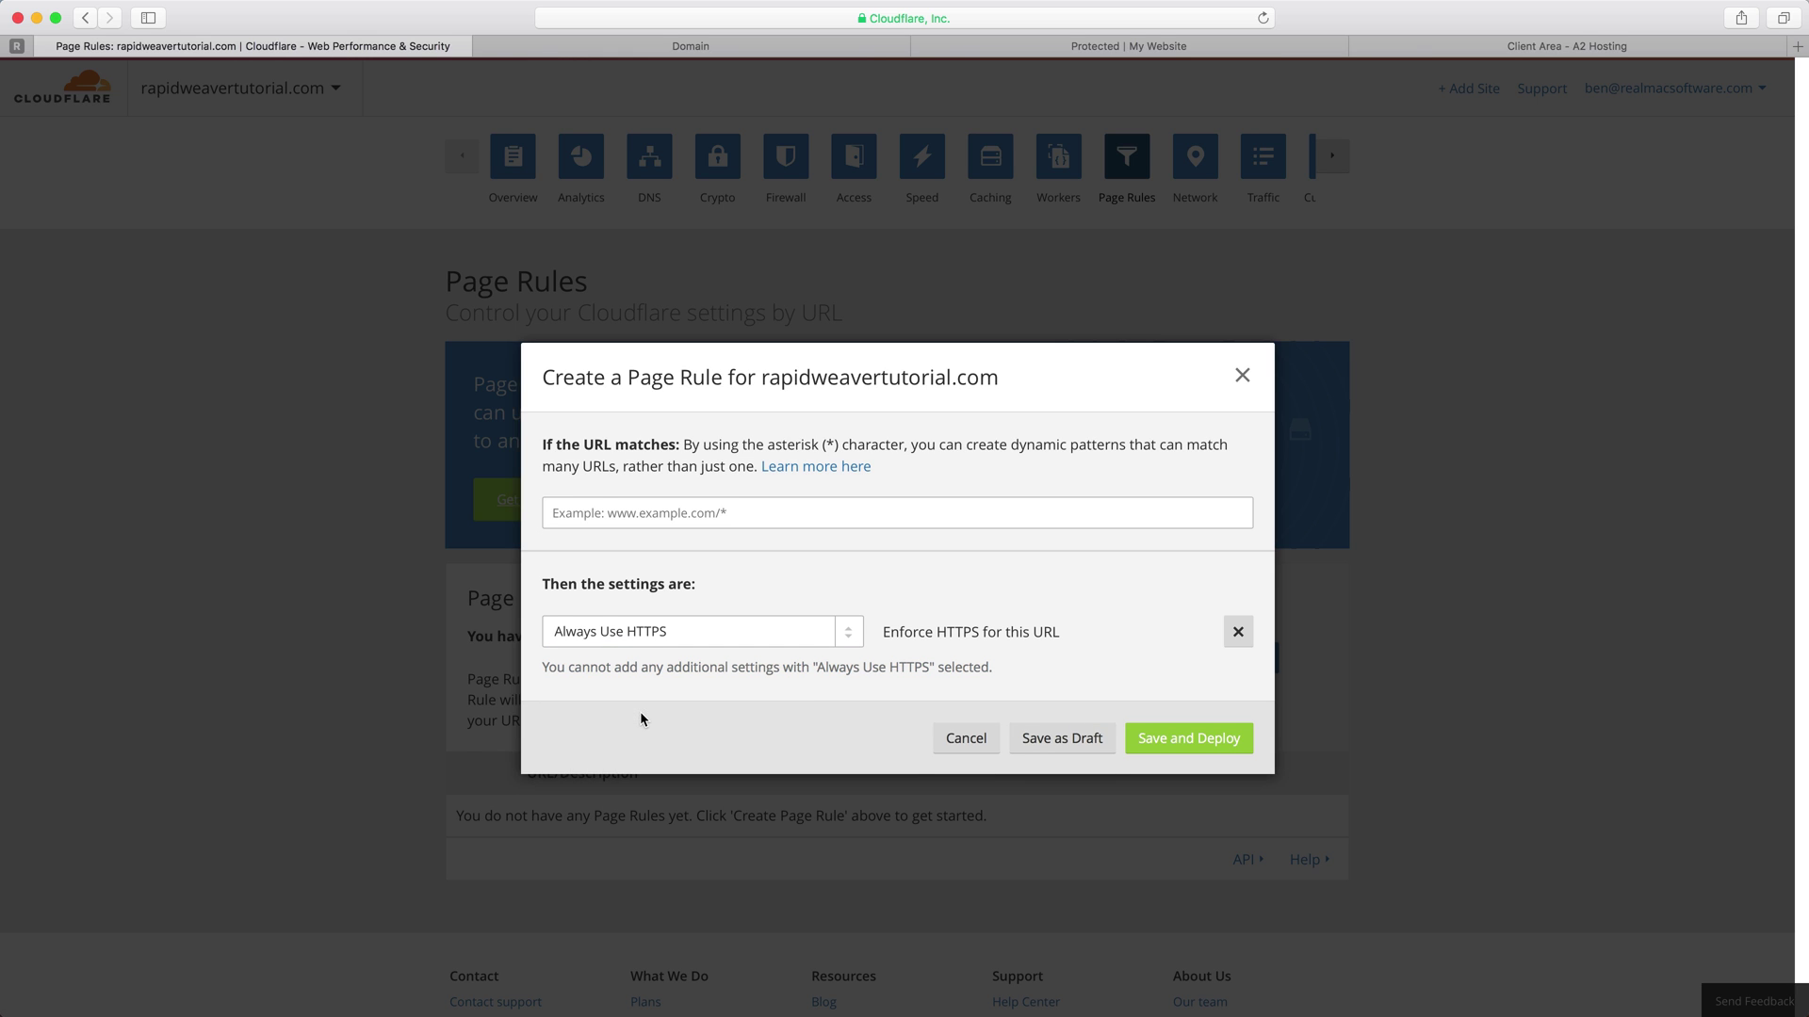
# Enter the rule's URL pattern *.rapidweavertutorial.com/*.
pyautogui.click(654, 518)
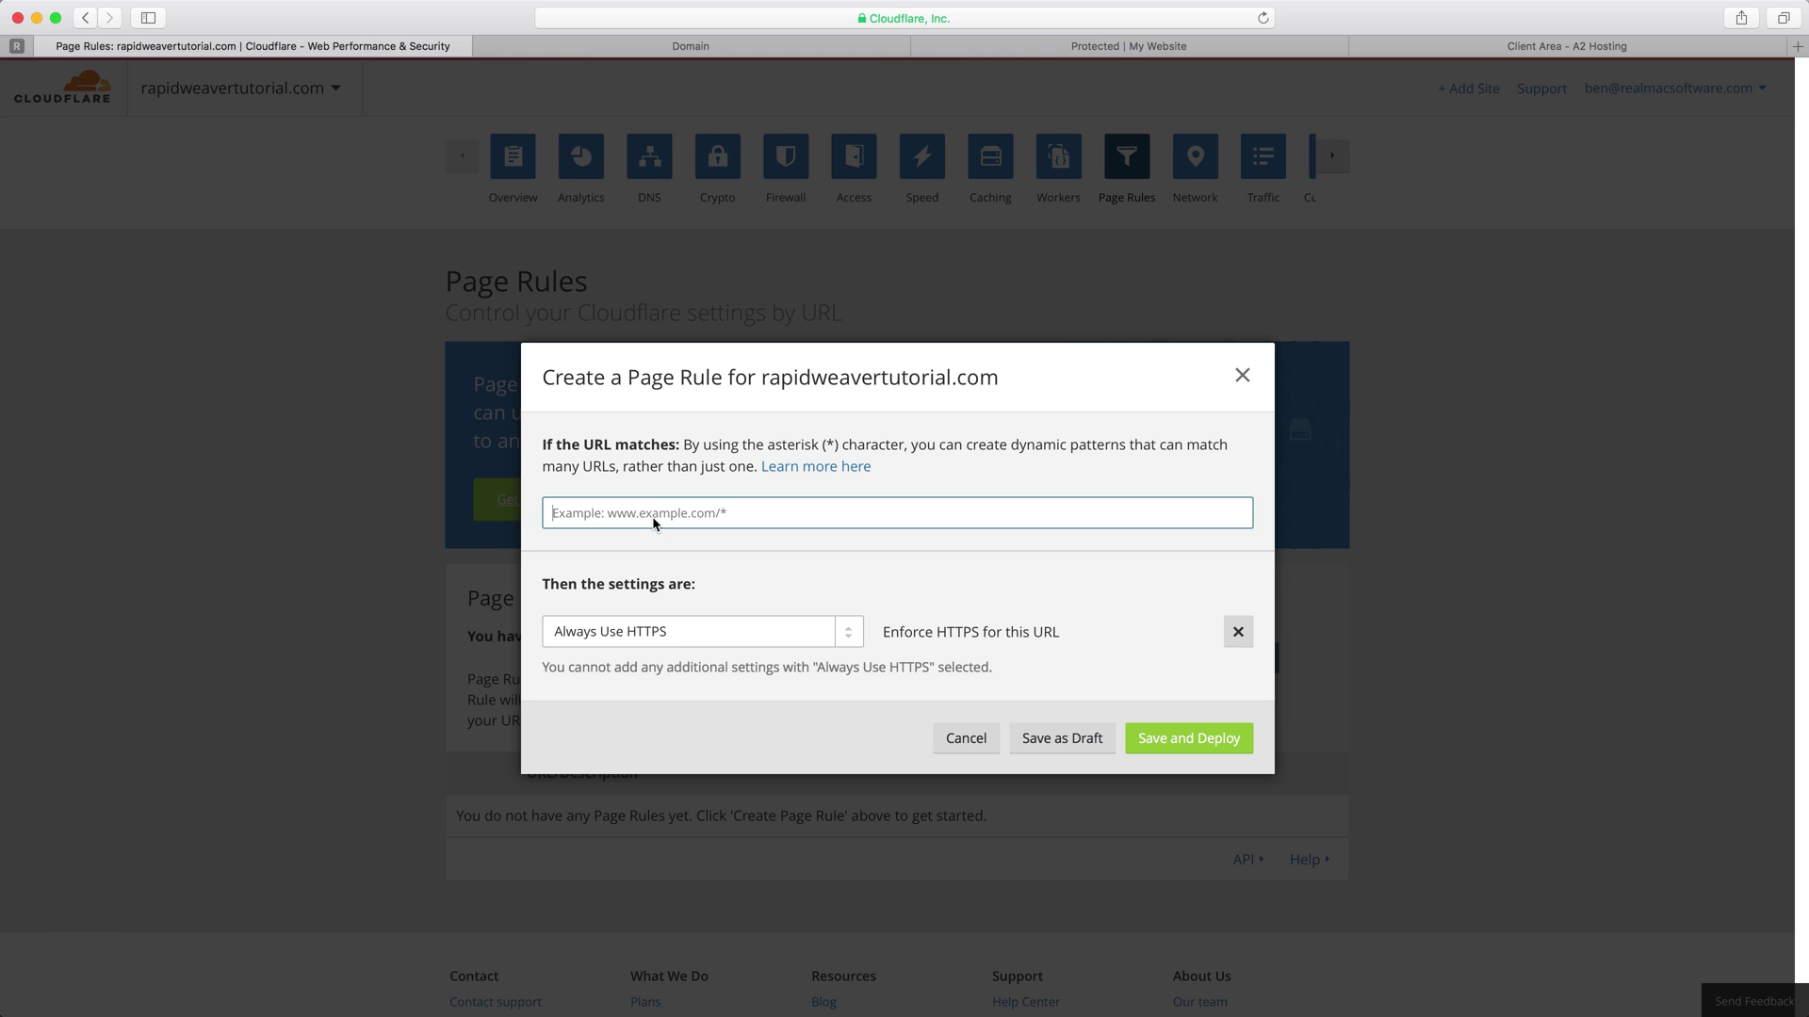
pyautogui.write('http://')
pyautogui.press('super+a')
pyautogui.press('BackSpace')
pyautogui.write('*.rapidweavertutorial.com')
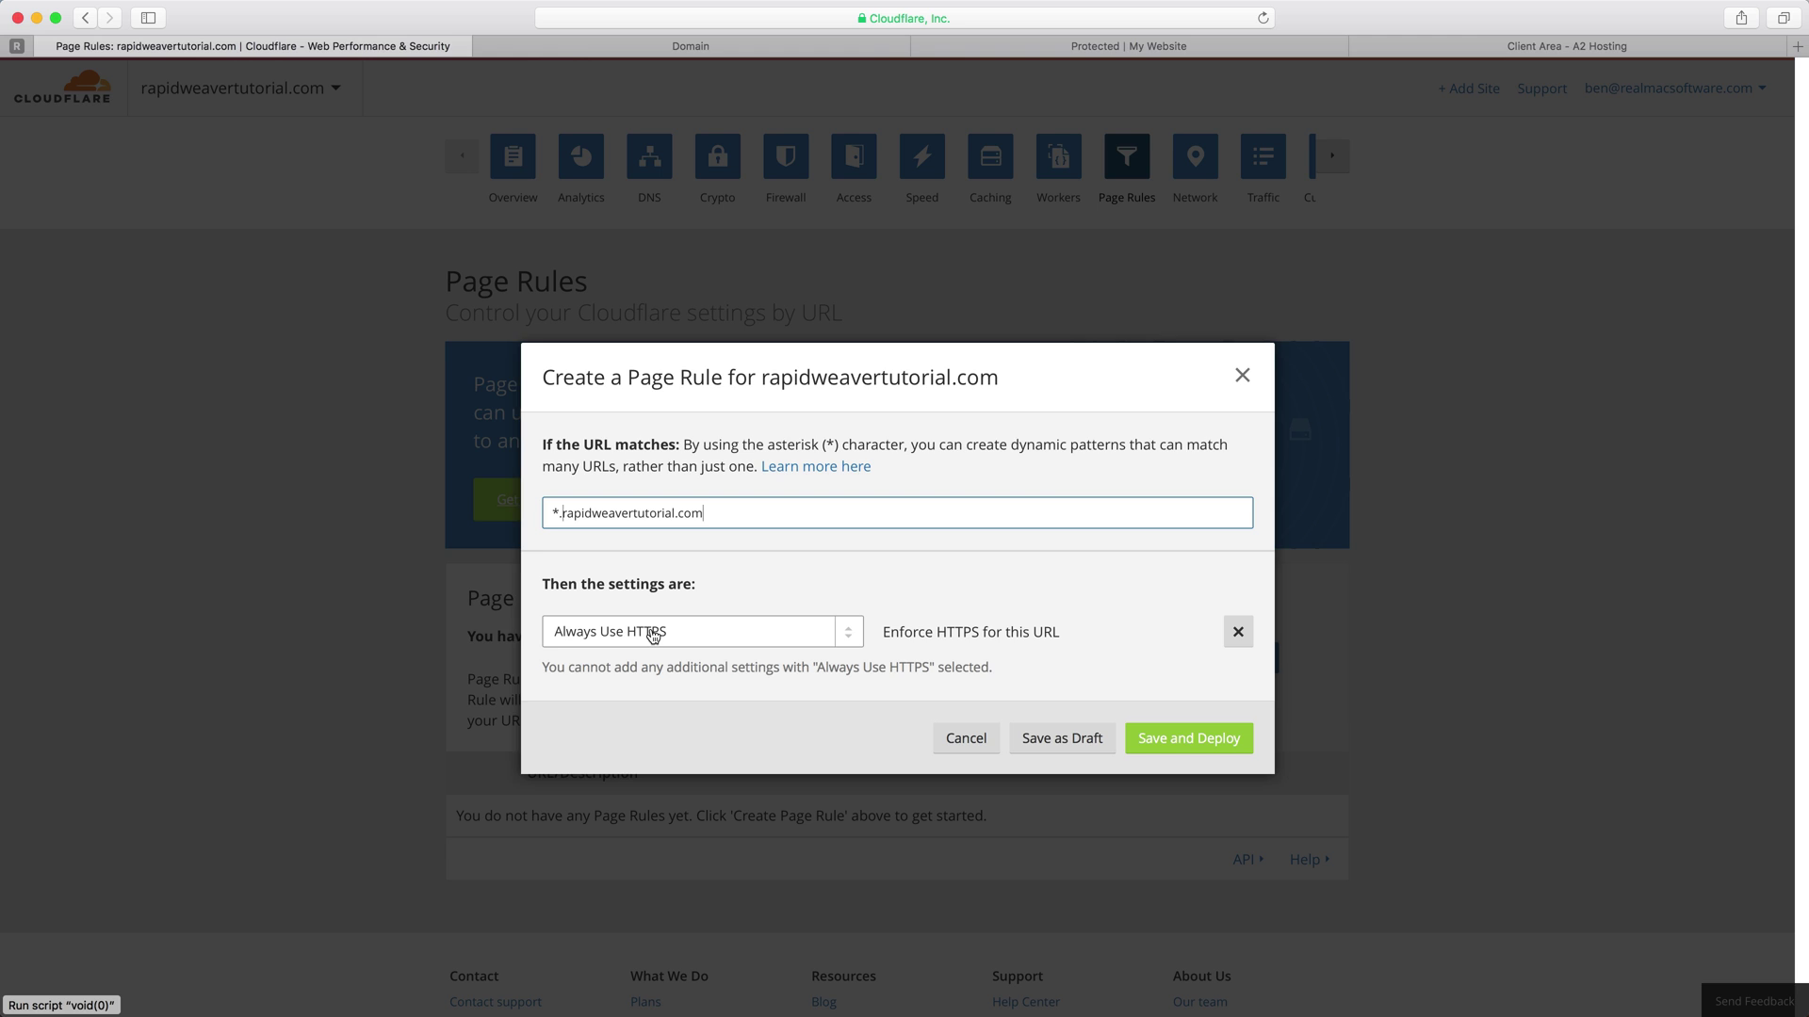
pyautogui.click(564, 512)
pyautogui.write('*')
pyautogui.press('BackSpace')
pyautogui.write('*')
pyautogui.click(704, 512)
pyautogui.write('/*')
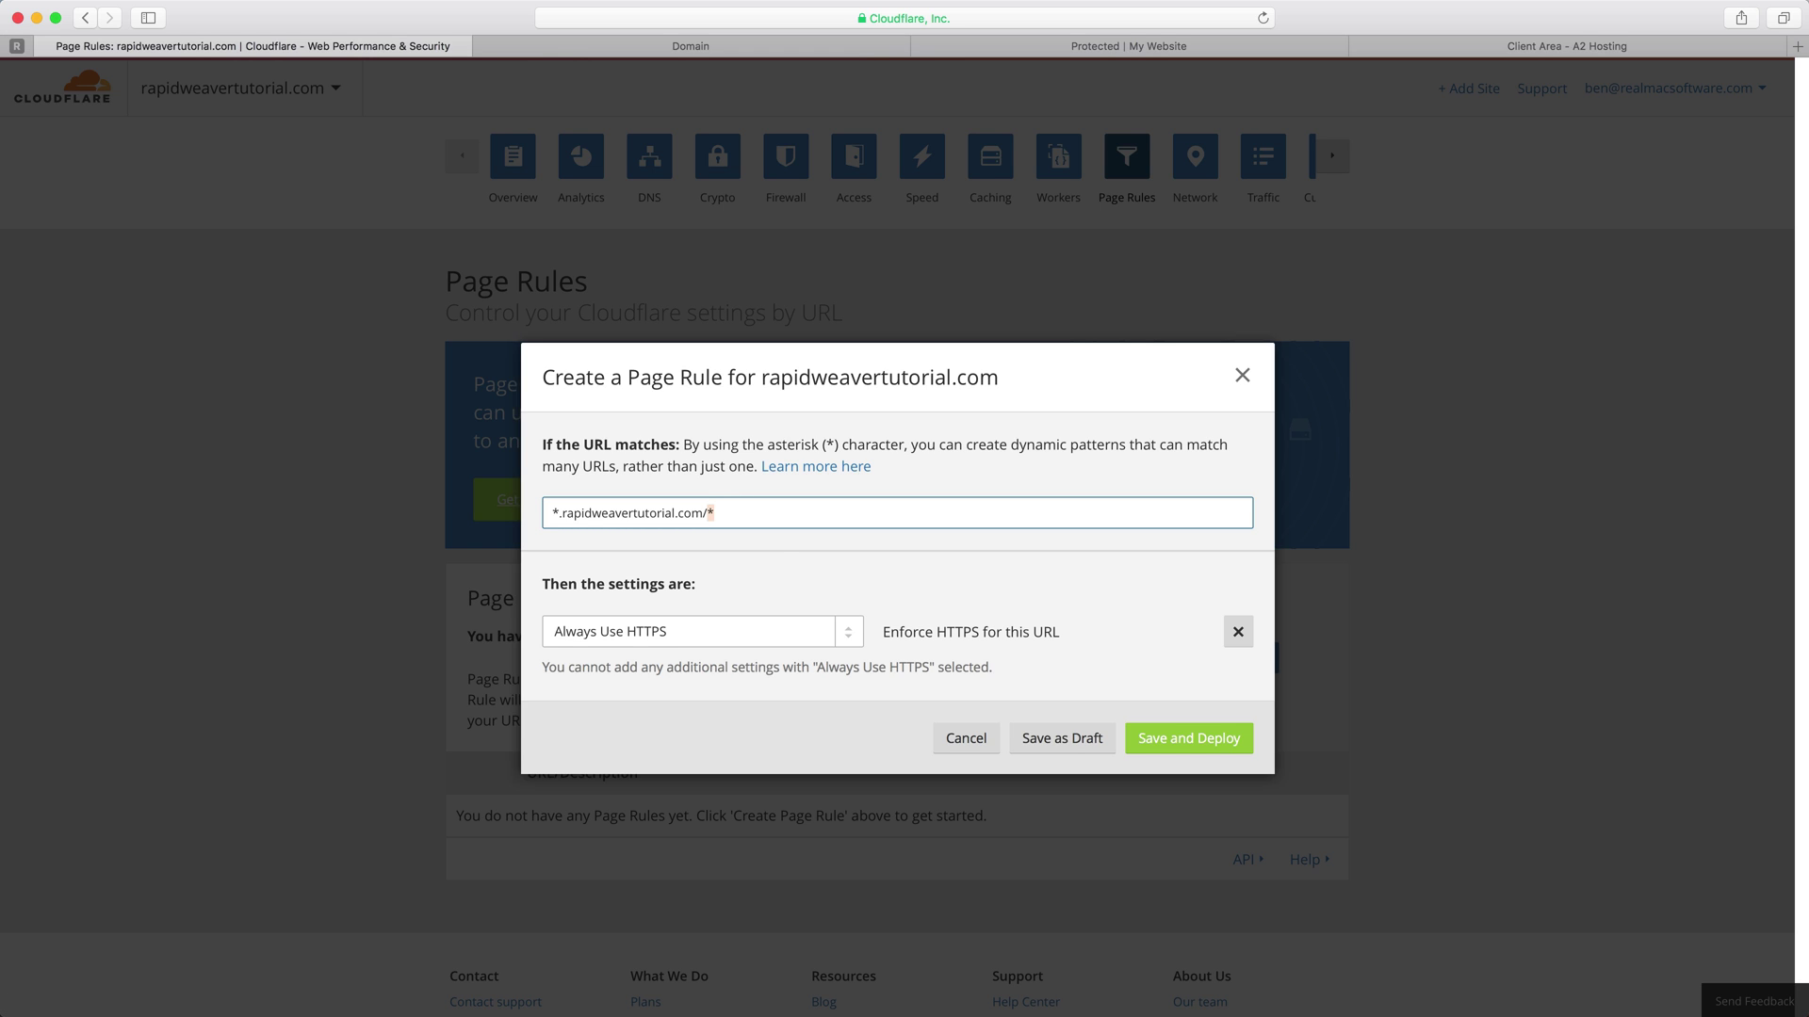
pyautogui.click(786, 550)
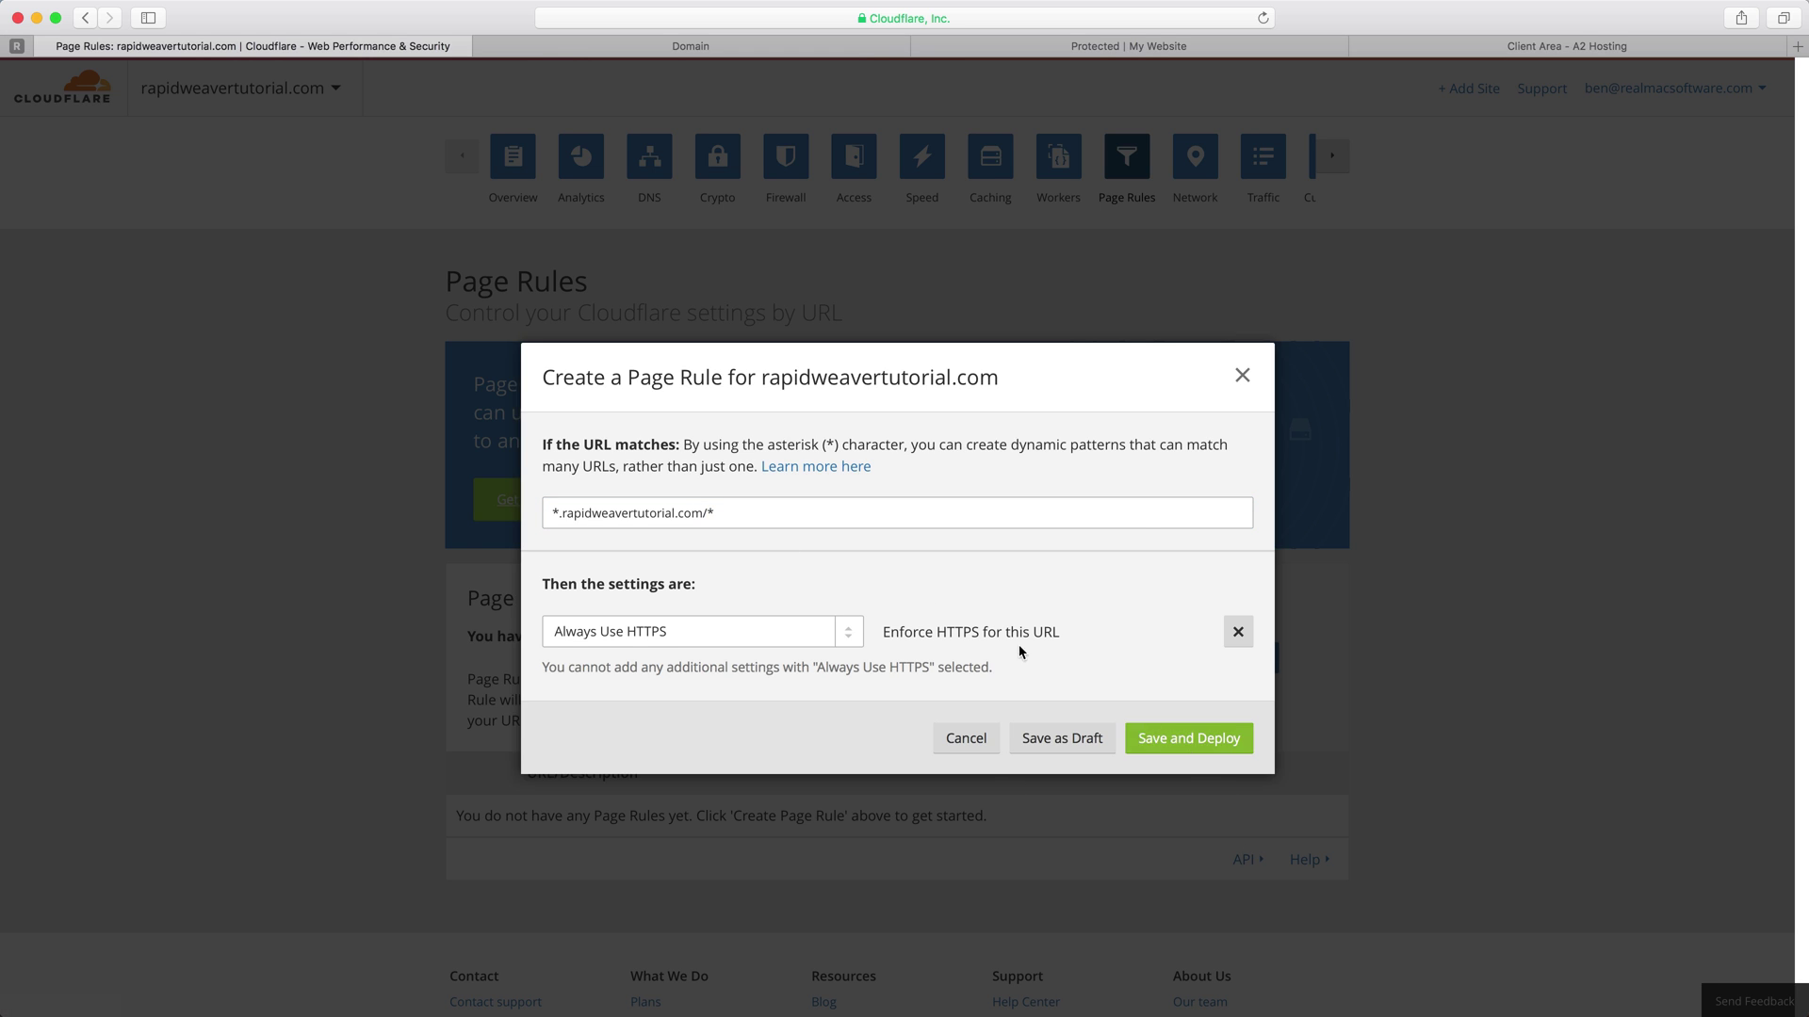
pyautogui.click(1159, 740)
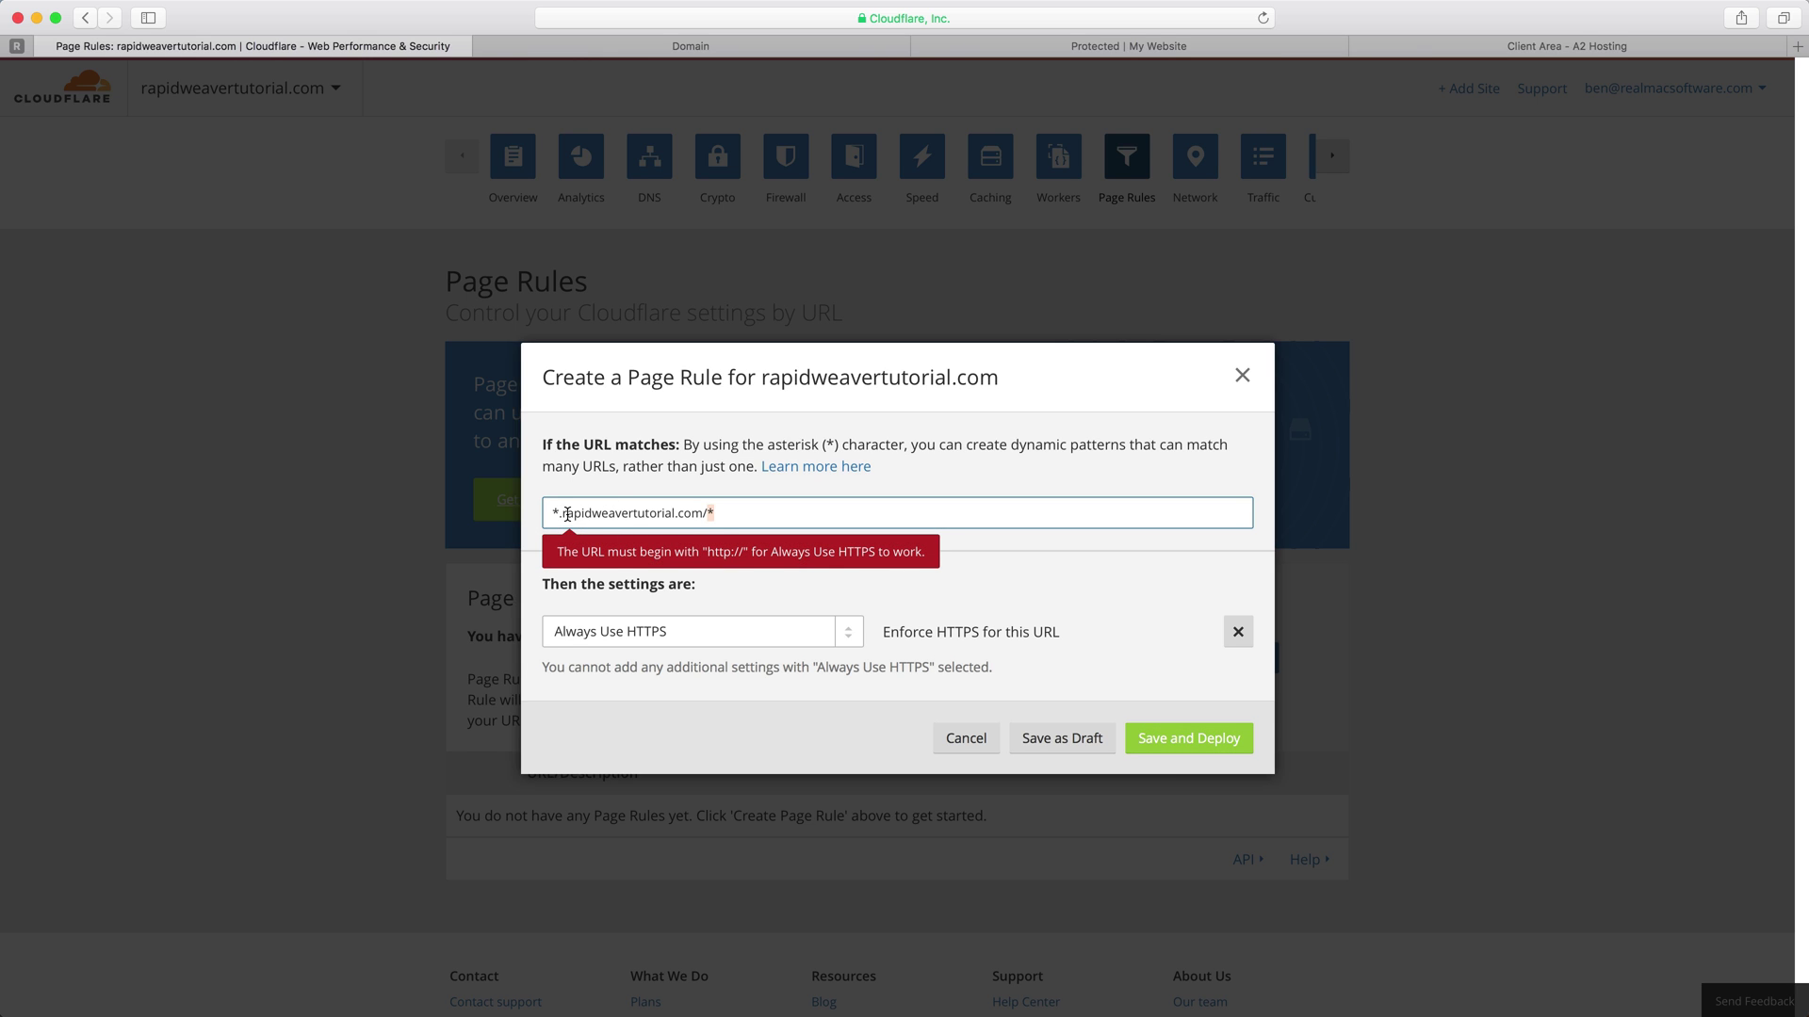
pyautogui.press('super+Left')
pyautogui.write('http://')
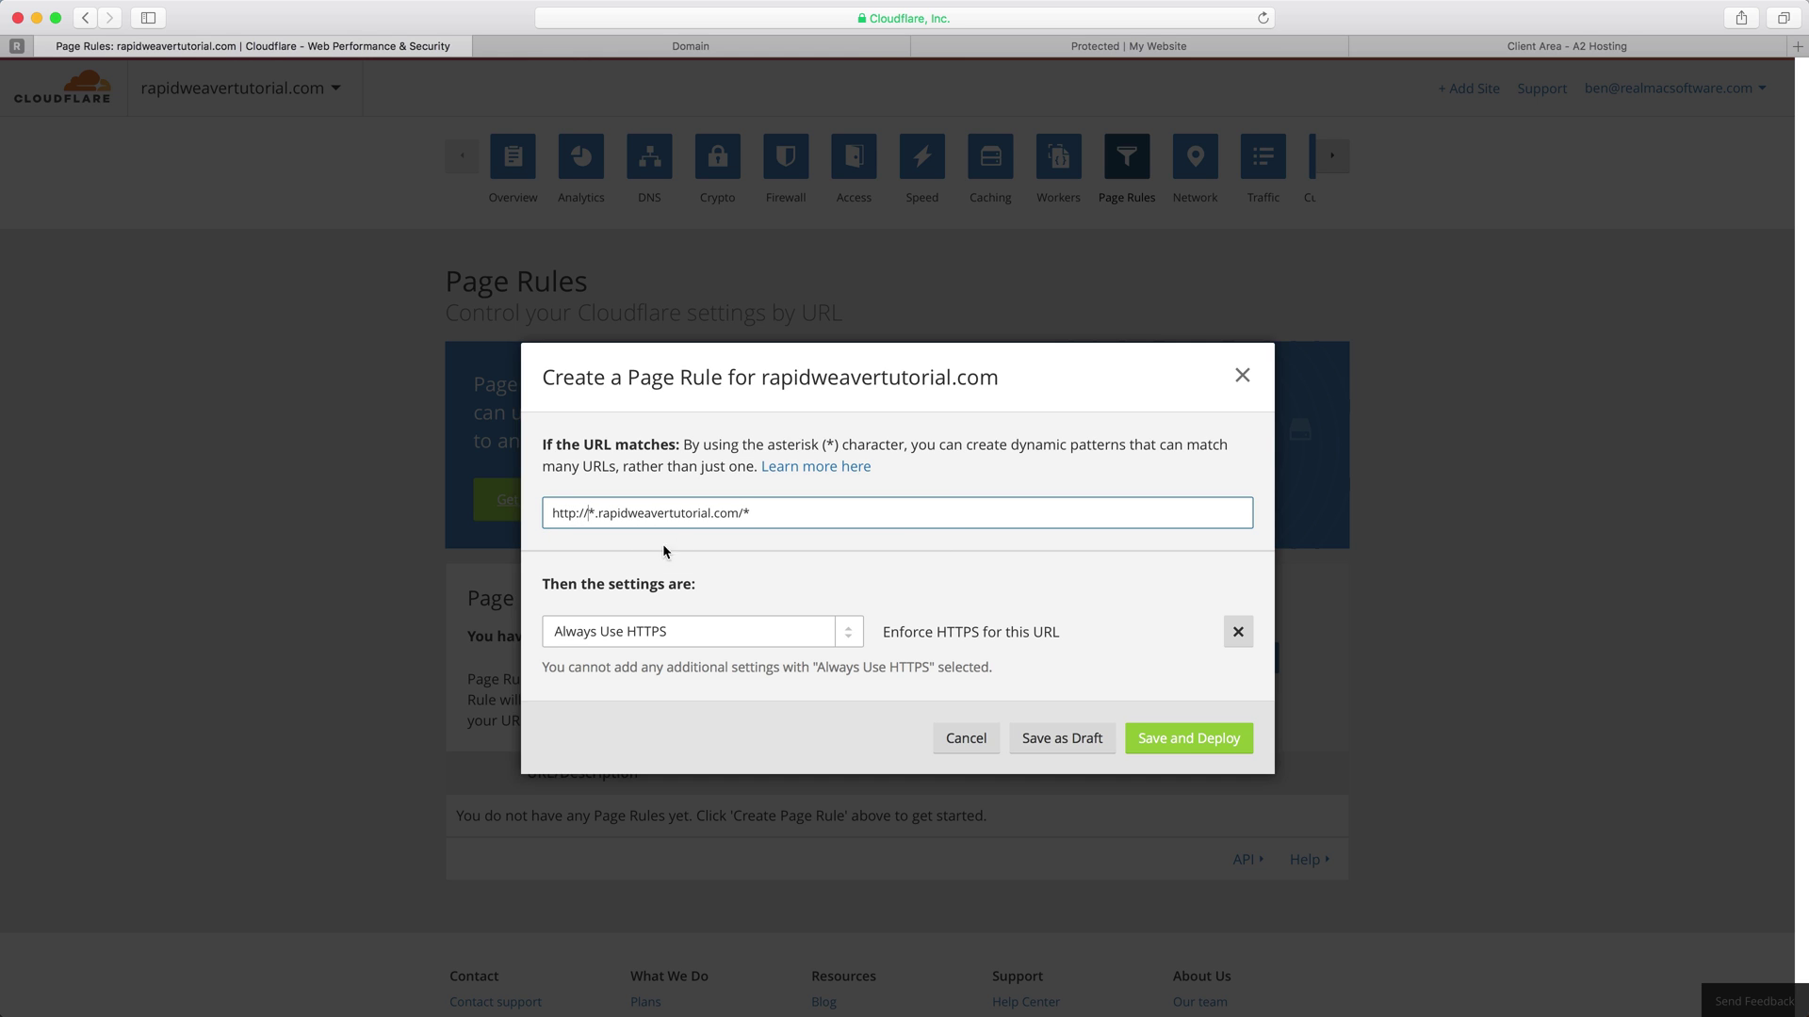
pyautogui.click(1175, 740)
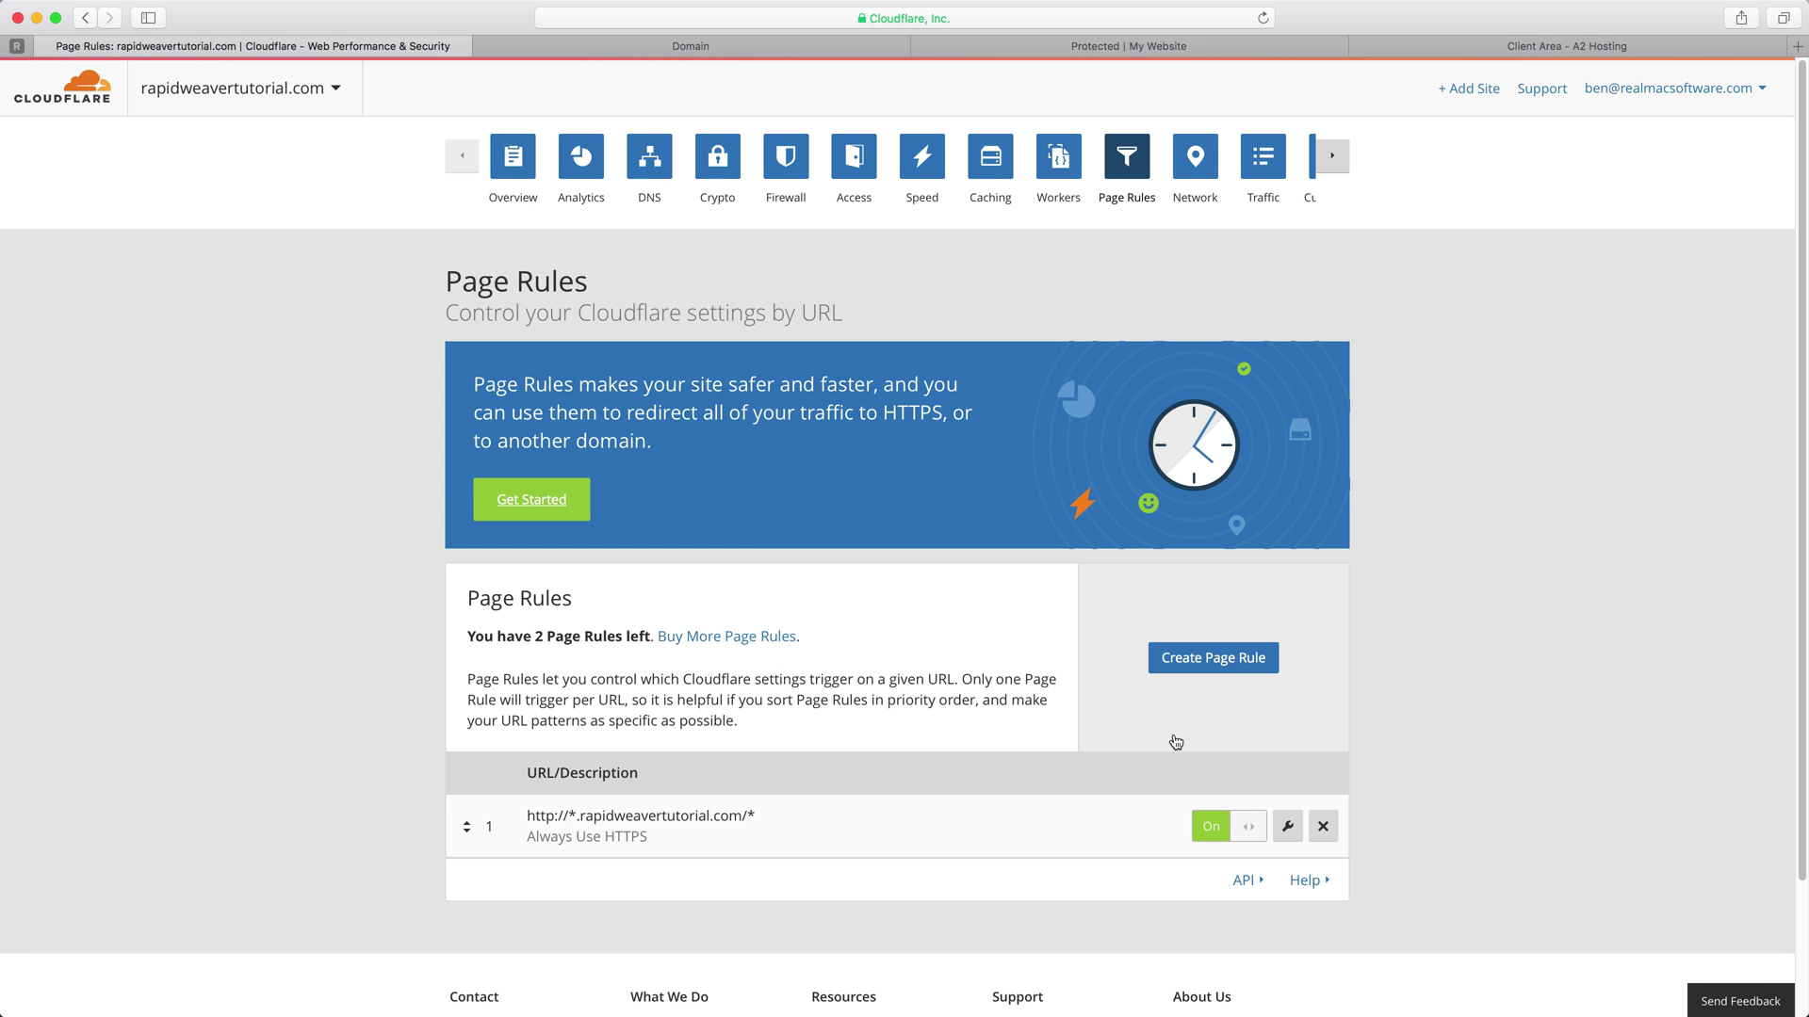
# Switch to Google Chrome via Spotlight.
pyautogui.press('super+space')
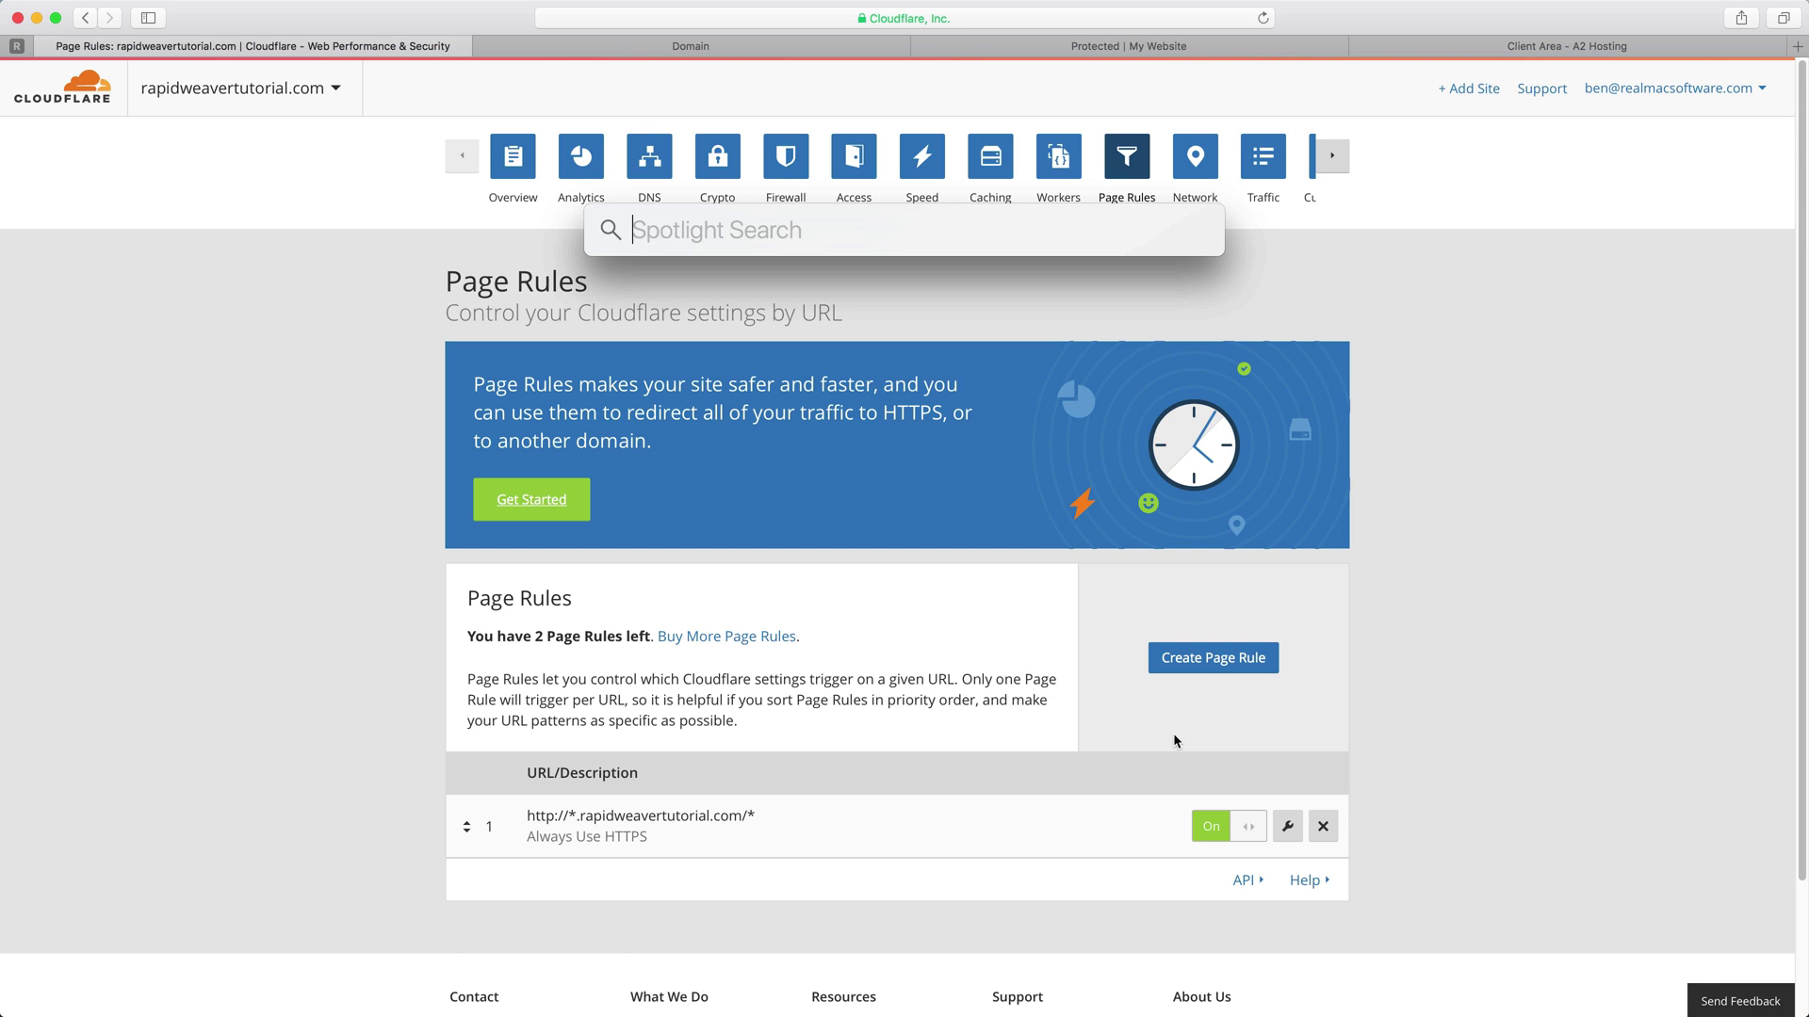
pyautogui.write('ch')
pyautogui.press('Return')
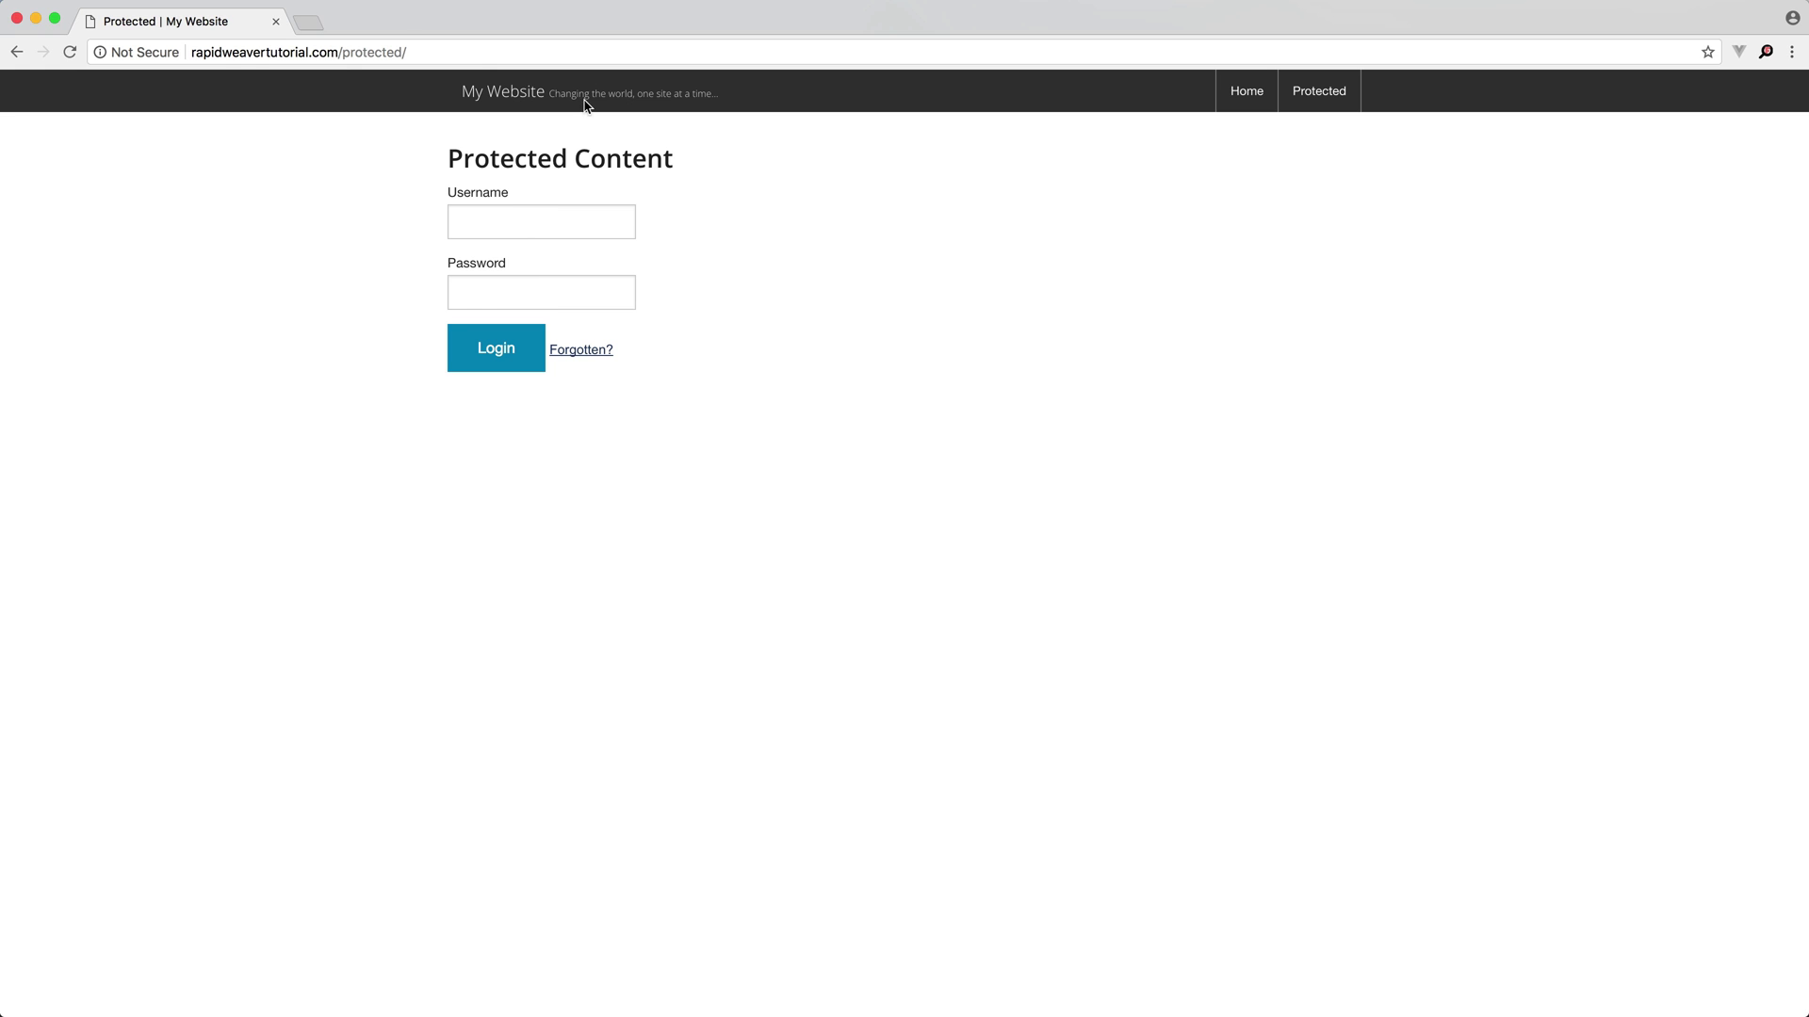
pyautogui.click(195, 52)
pyautogui.click(193, 53)
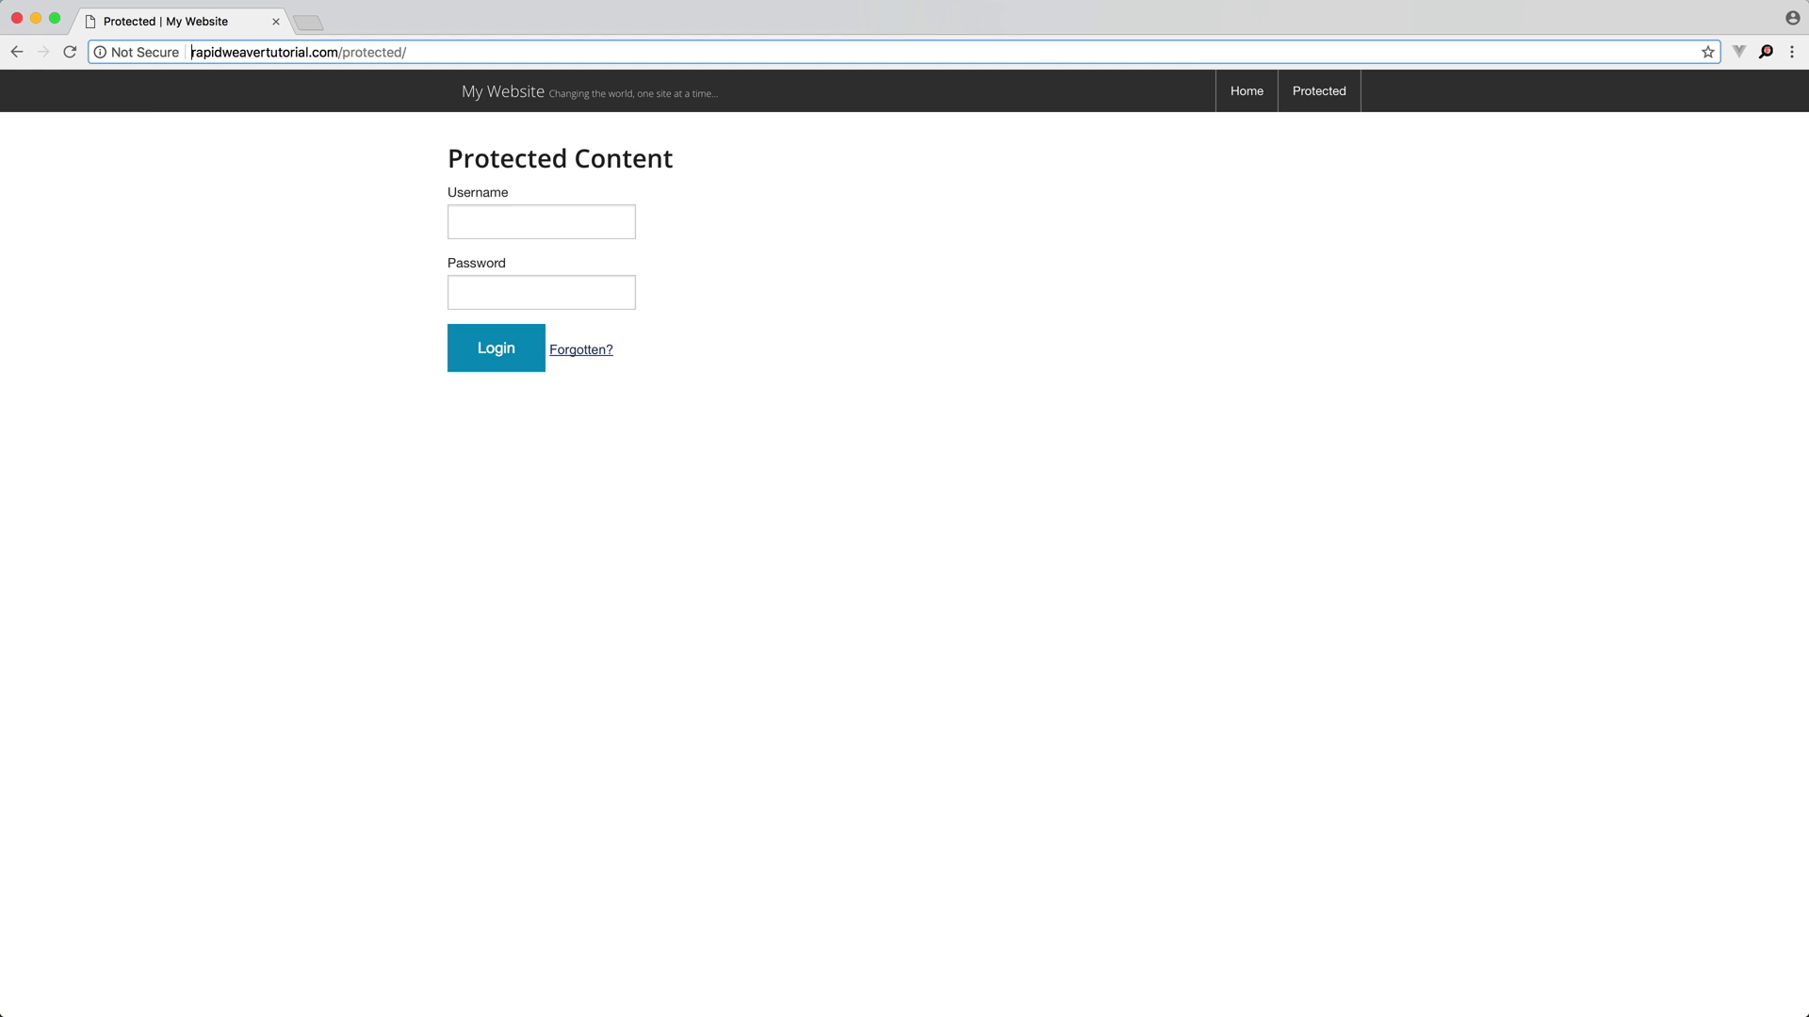
pyautogui.write('http://www.')
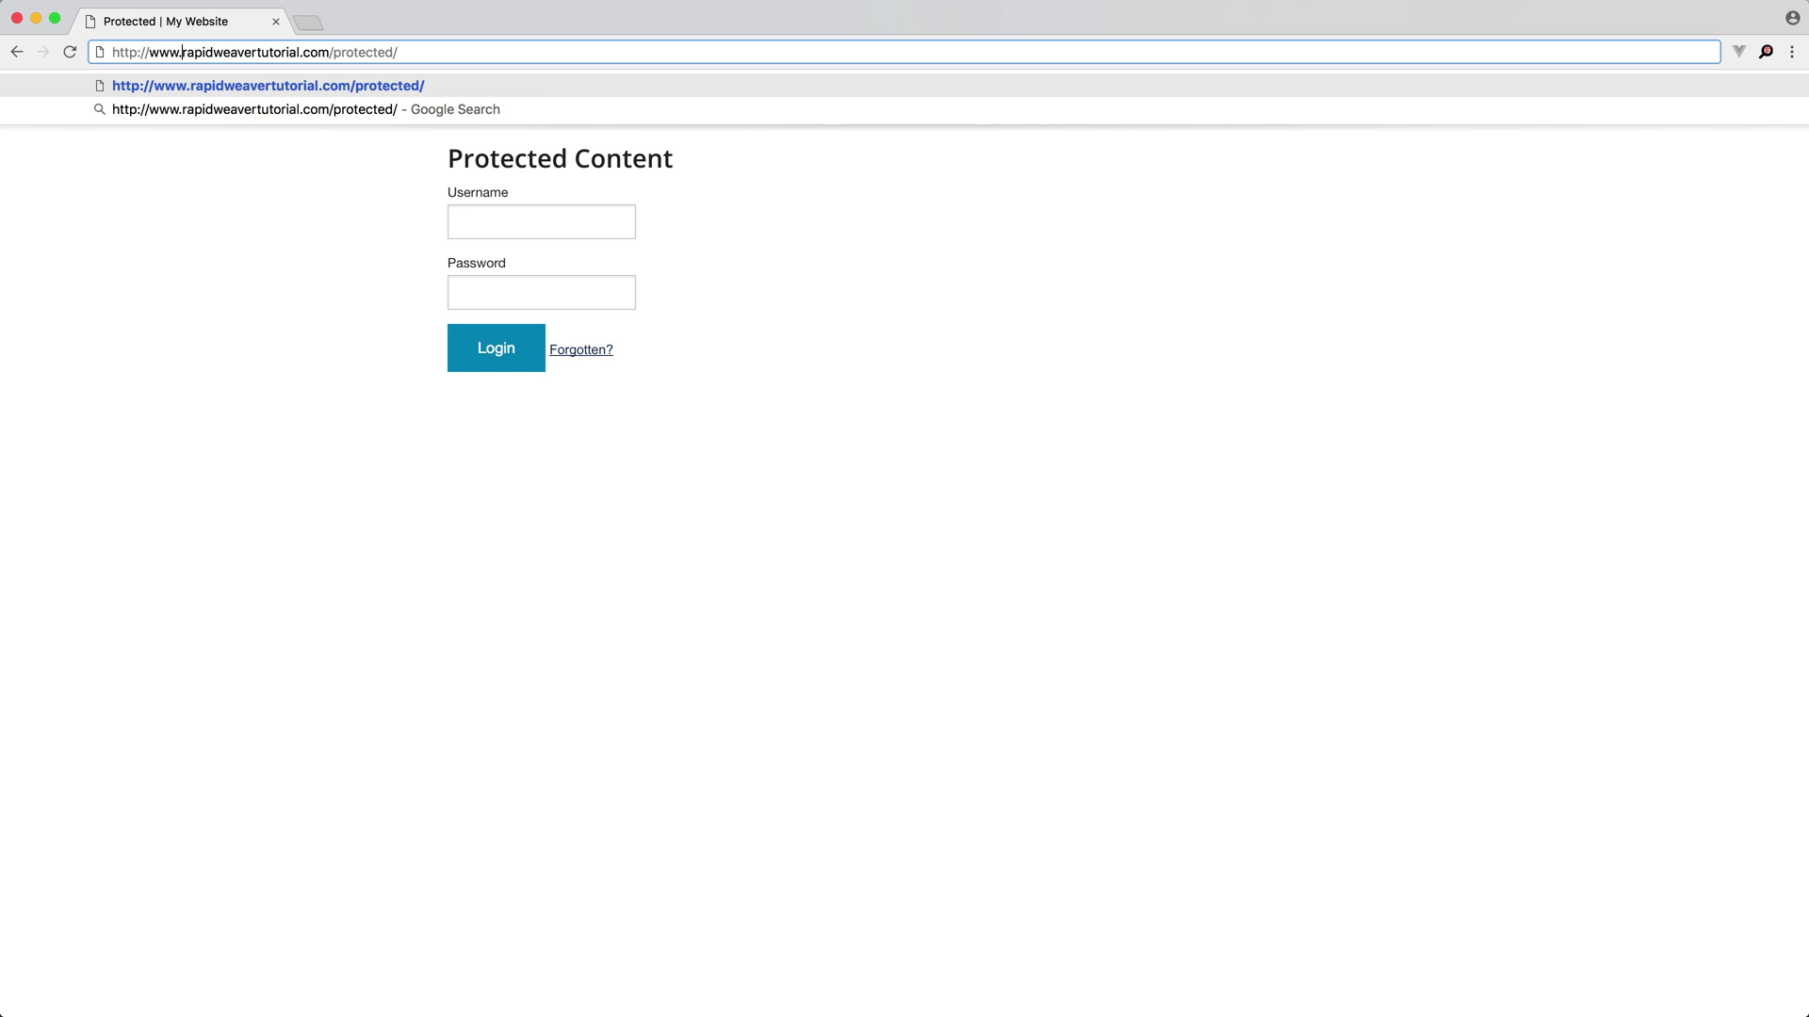
pyautogui.press('Return')
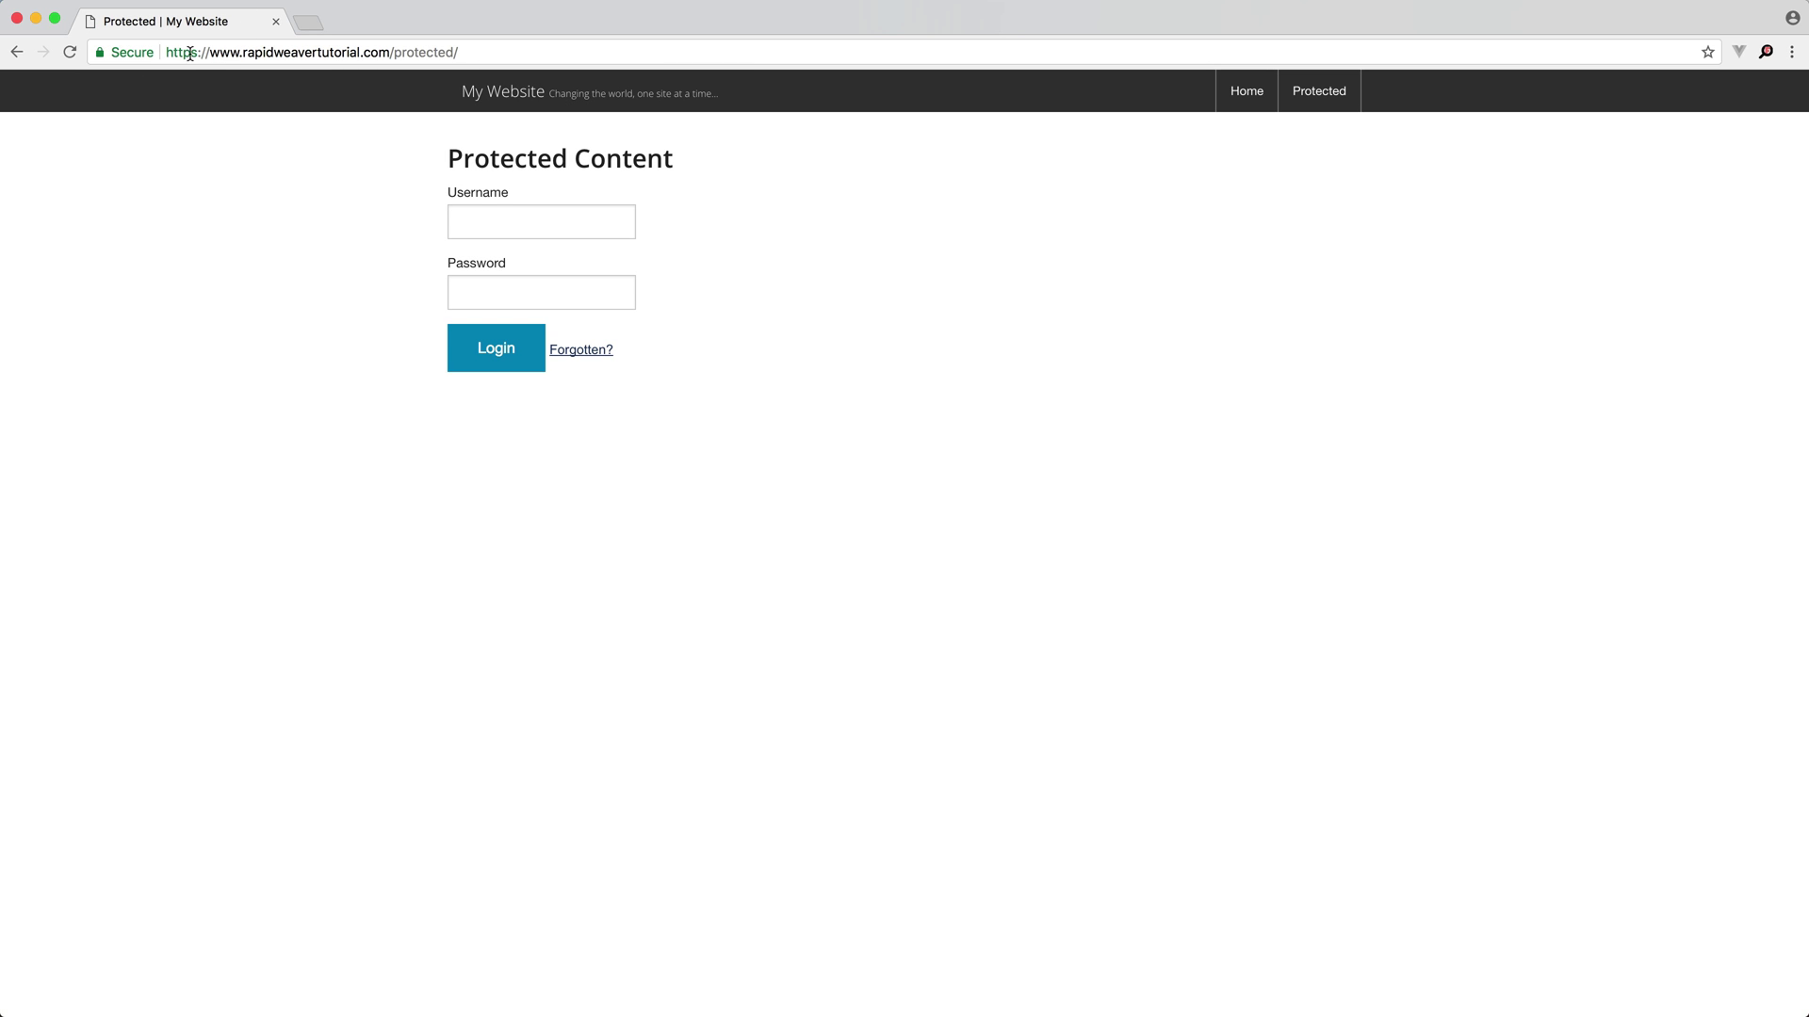
# Change the address back to plain http and reload to verify the redirect to https.
pyautogui.click(192, 53)
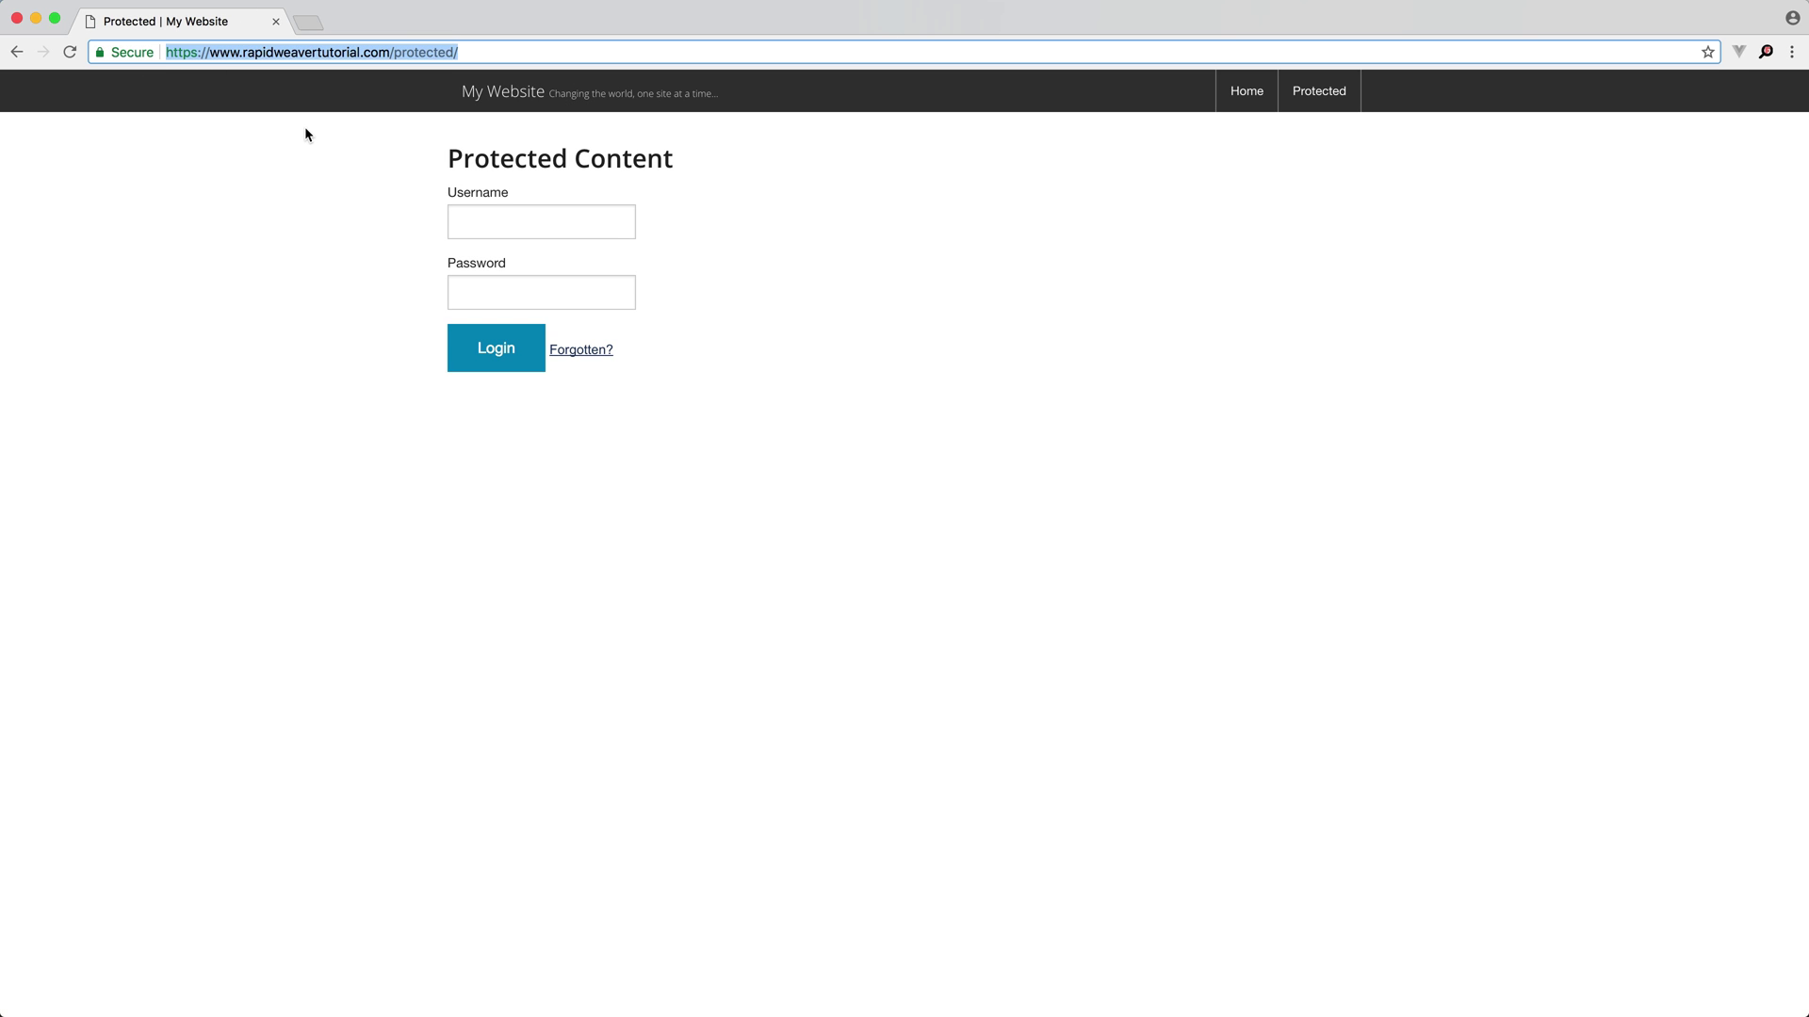
pyautogui.click(198, 52)
pyautogui.press('BackSpace')
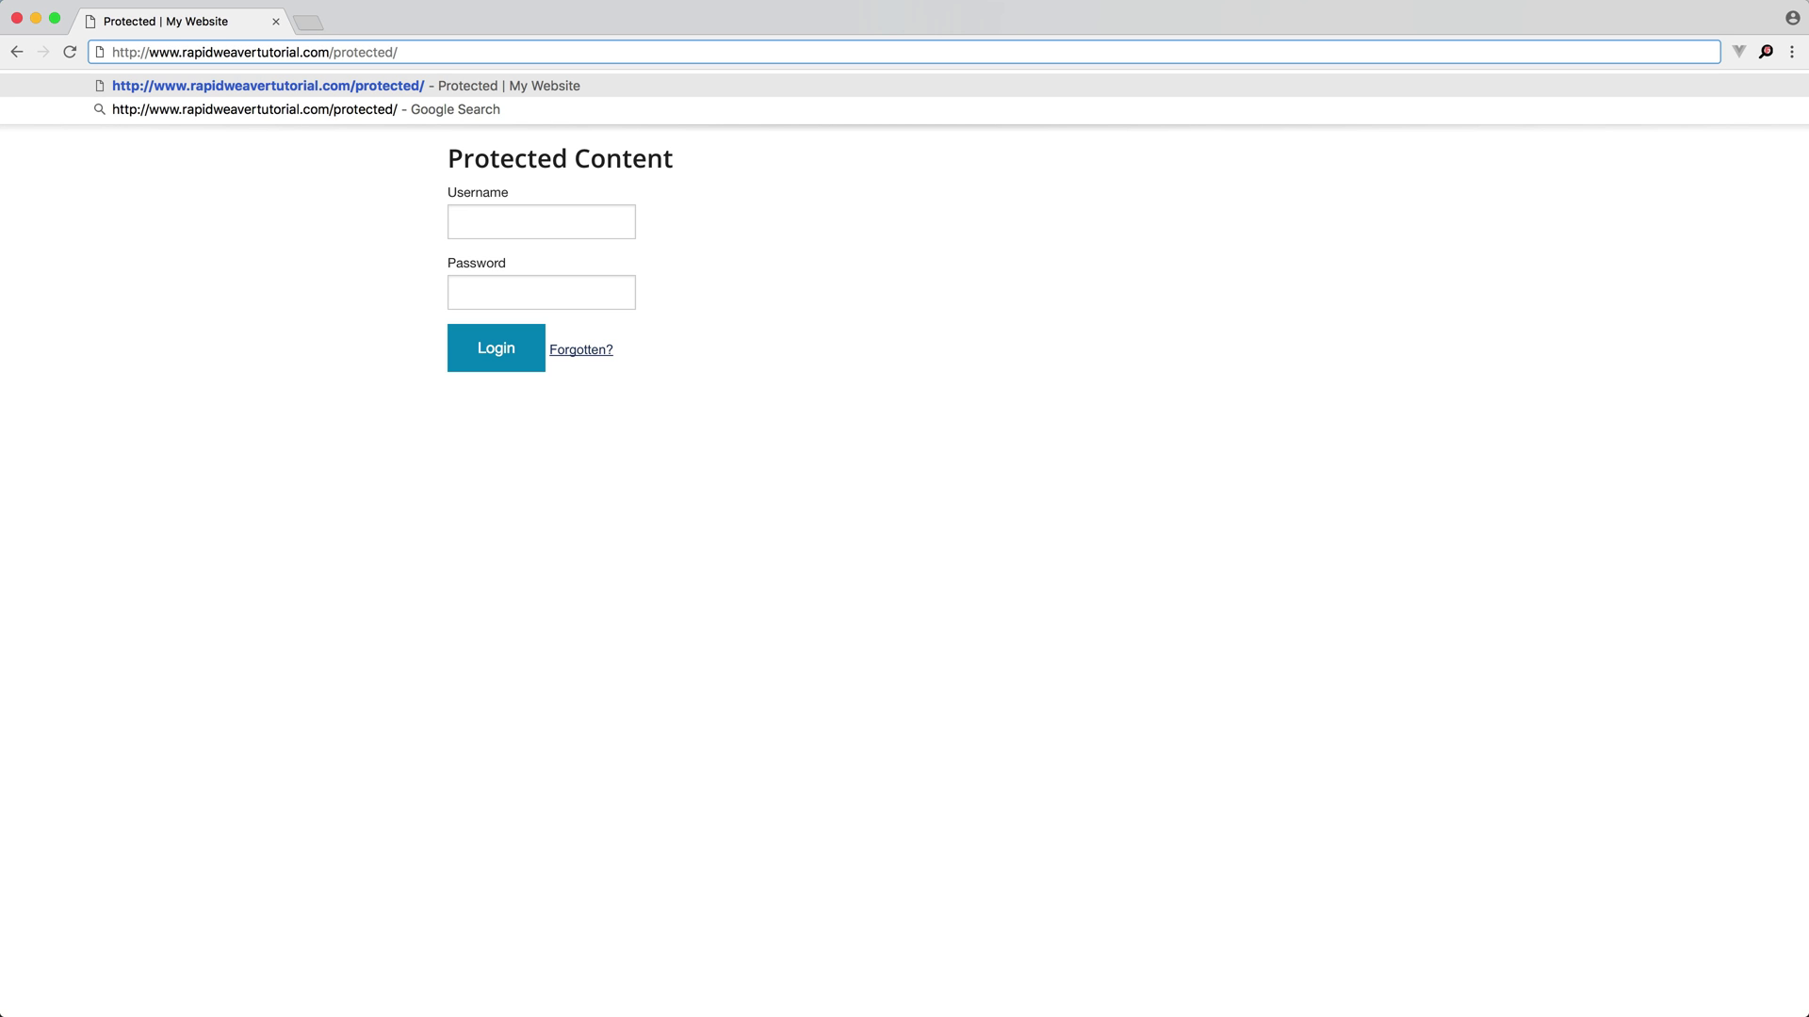
pyautogui.press('Return')
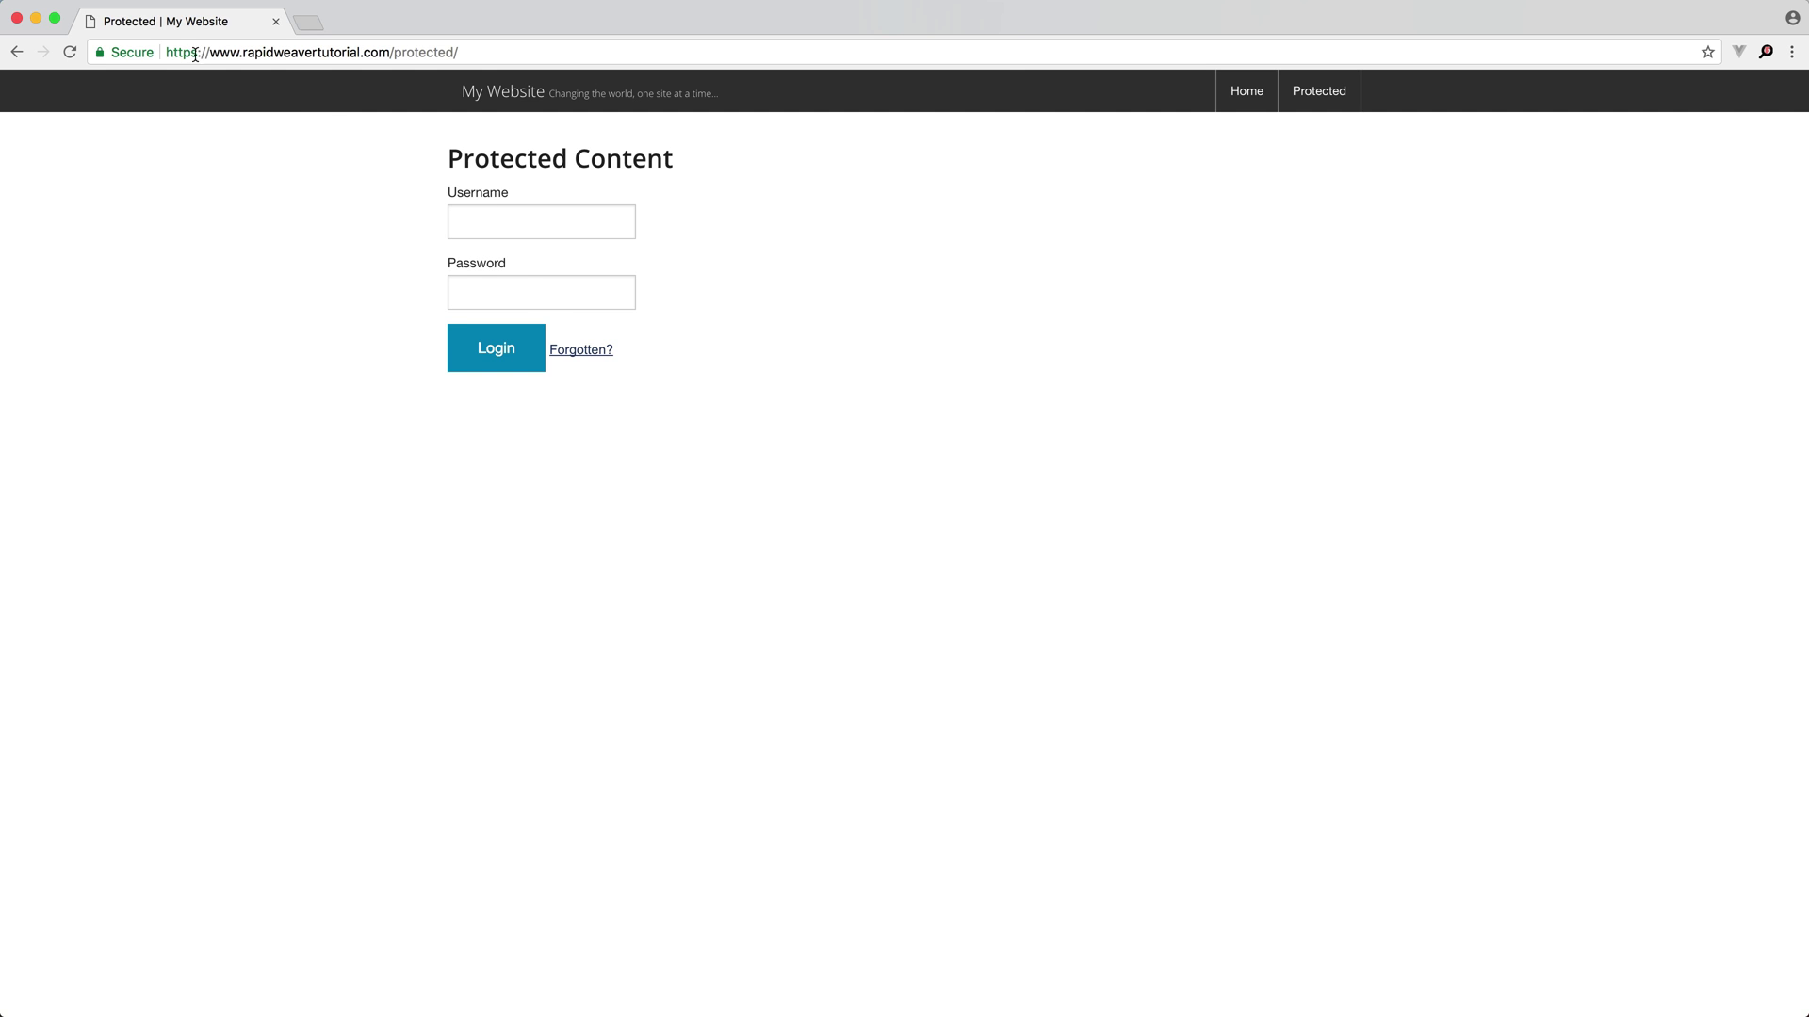
pyautogui.click(1242, 91)
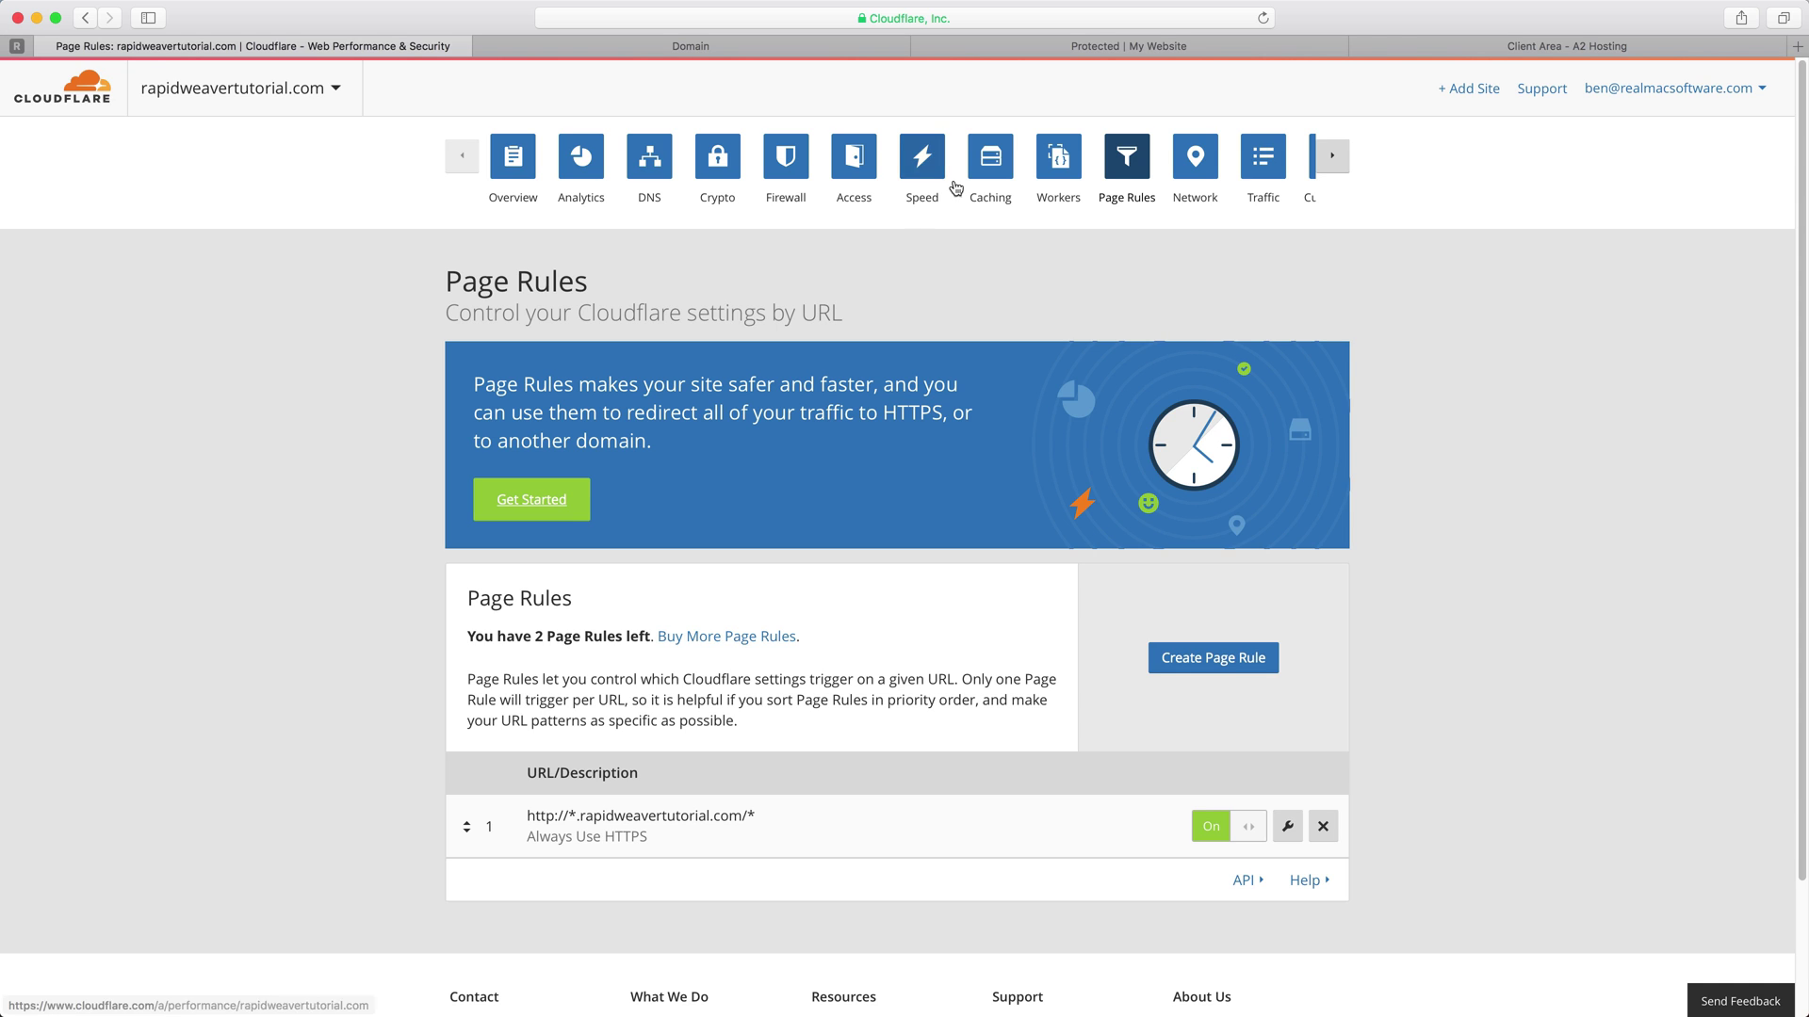
# Open Cloudflare's Speed settings for rapidweavertutorial.com from the top navigation.
pyautogui.click(919, 203)
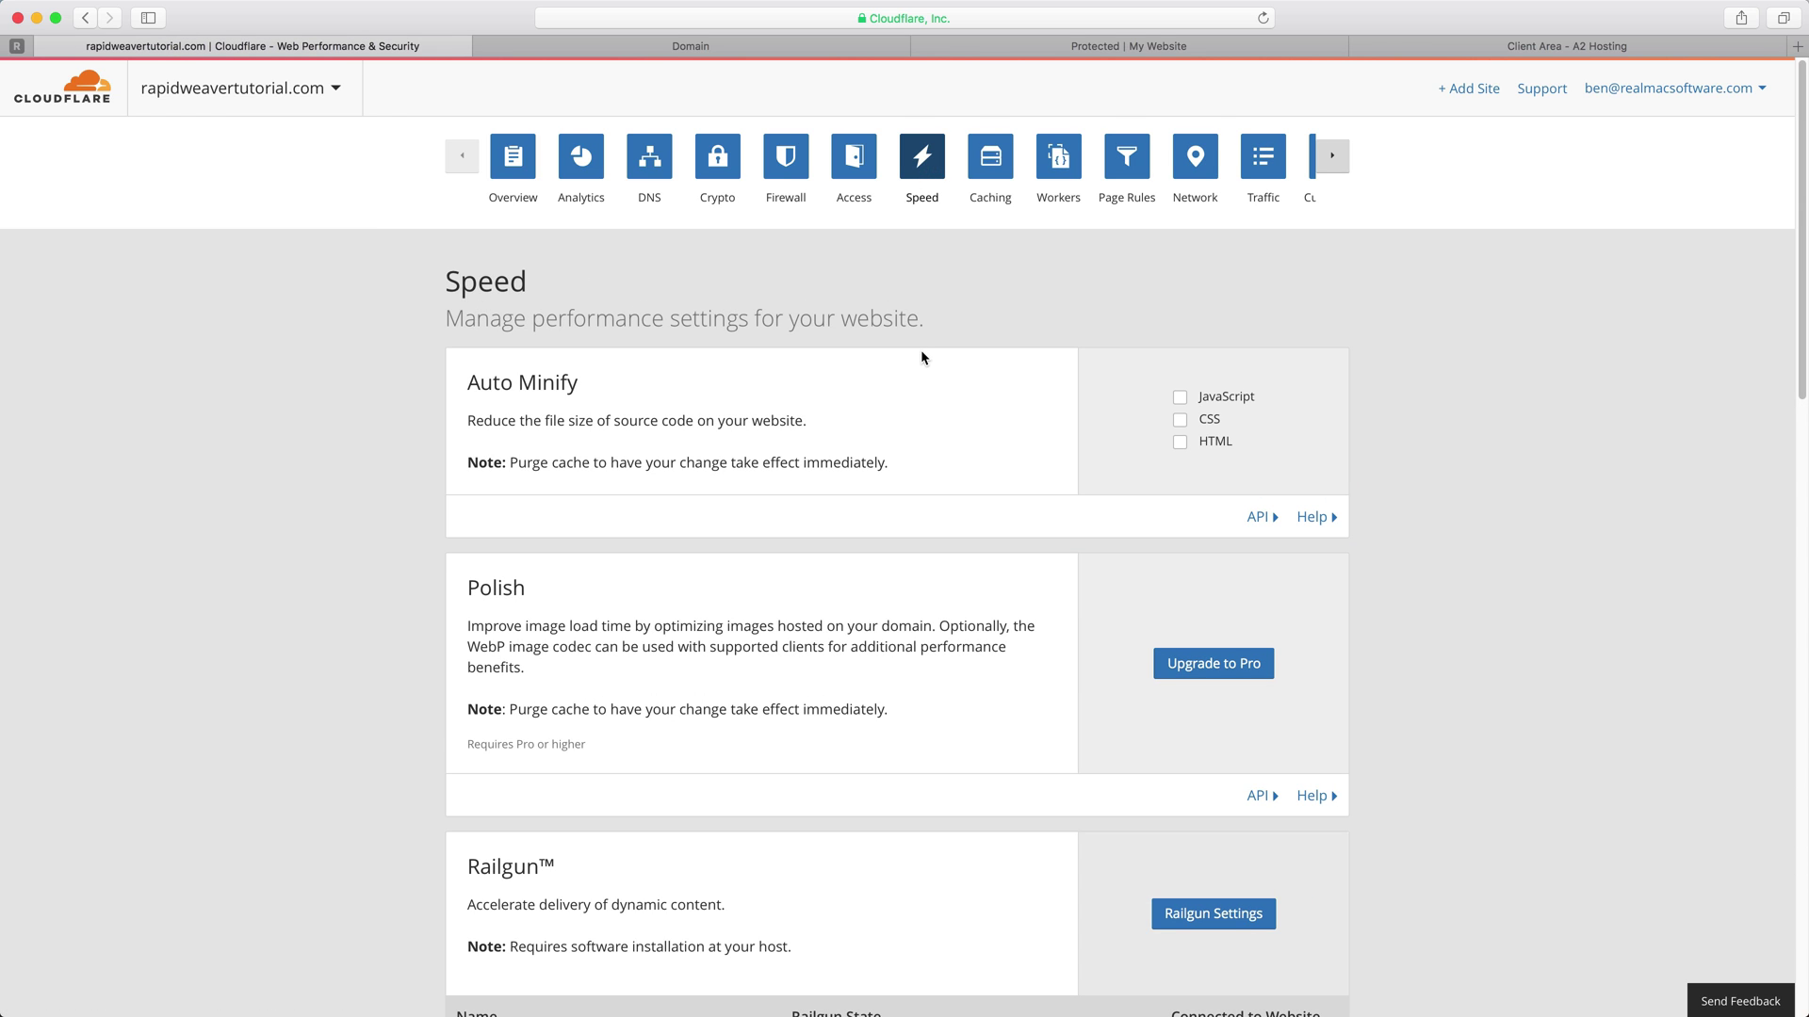